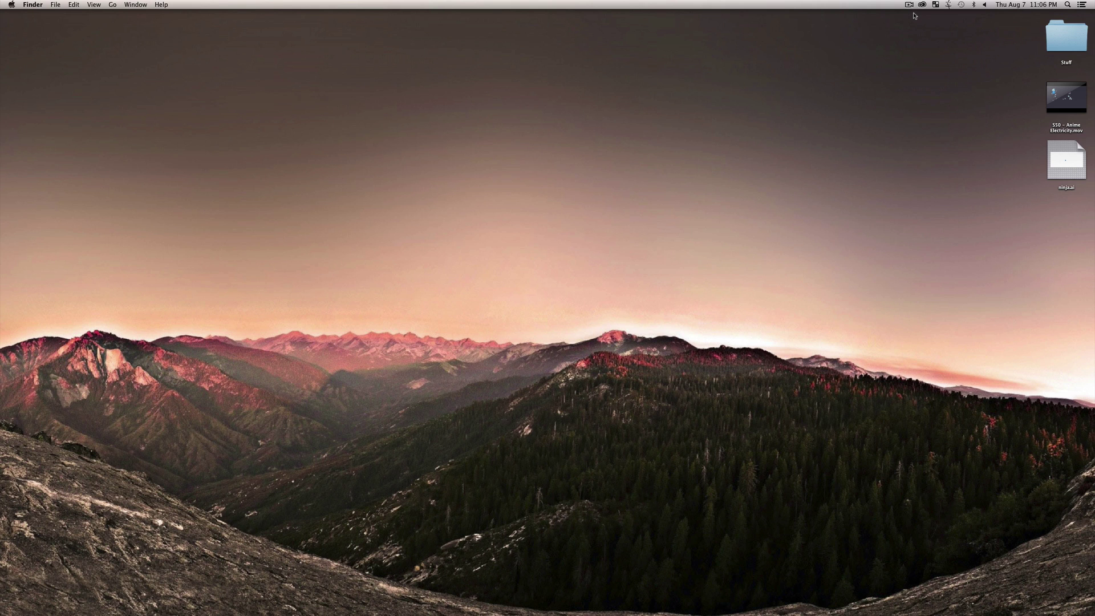
Step: Open the Anime Electricity movie from the desktop, play it, and scrub through the ninja animation as a reference
click(1057, 109)
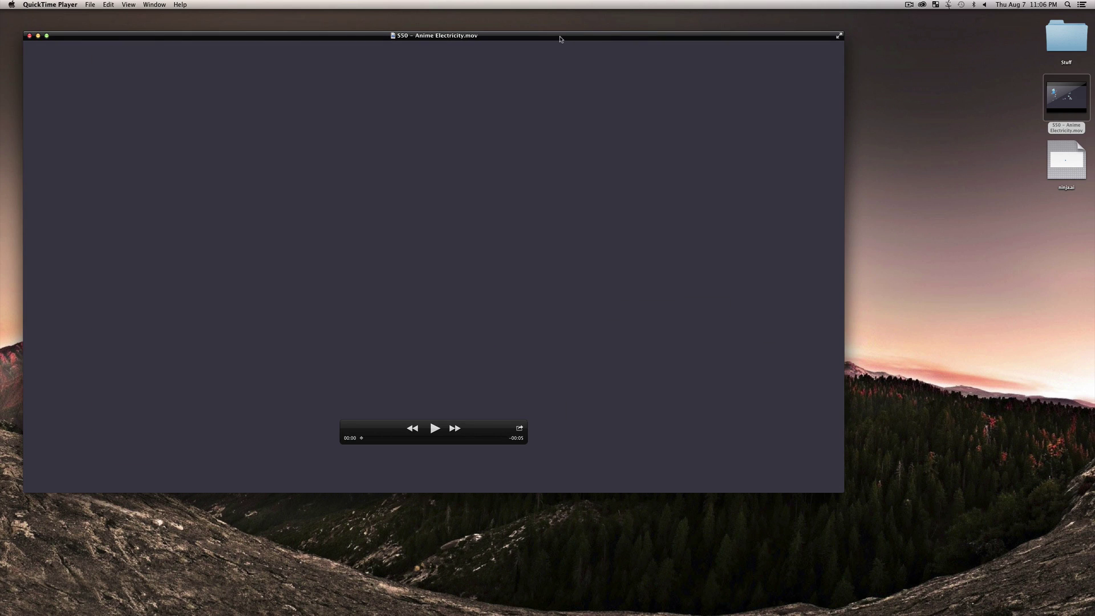
drag(560, 39, 688, 78)
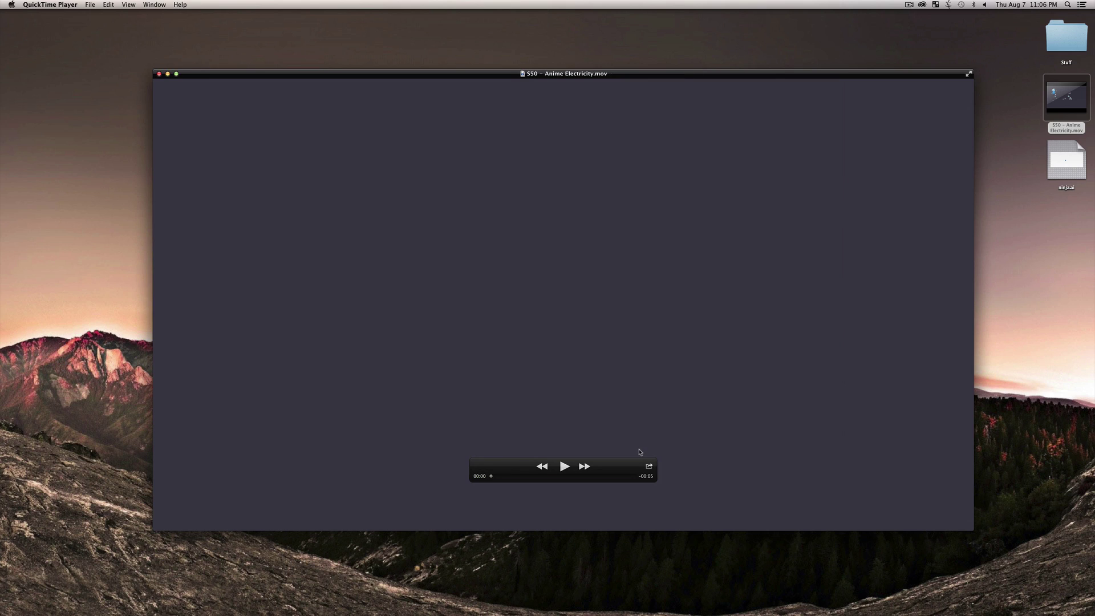
drag(639, 467, 322, 517)
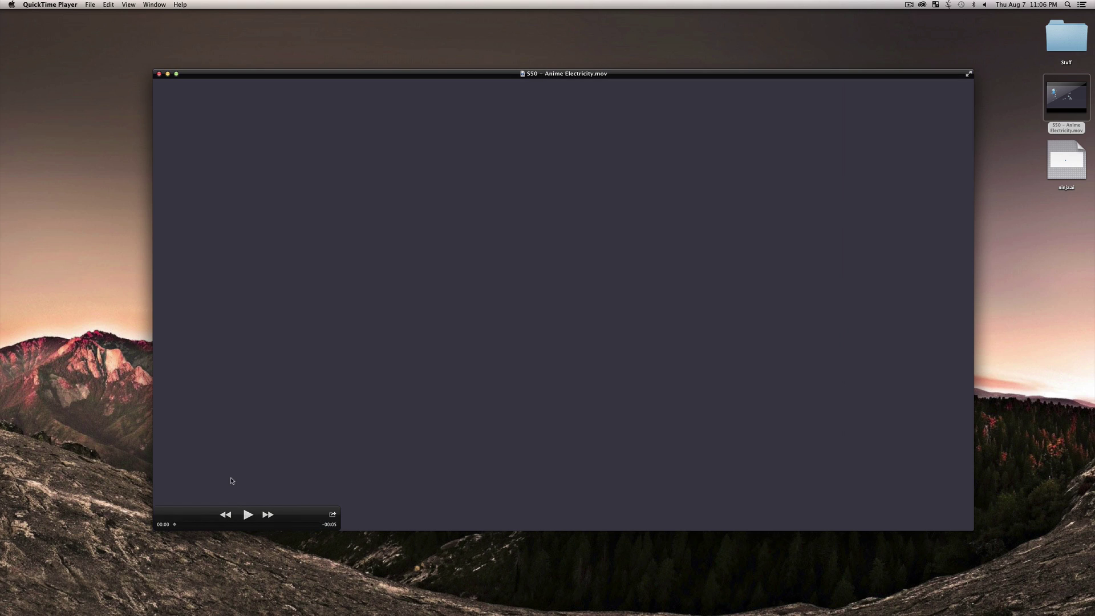
click(248, 514)
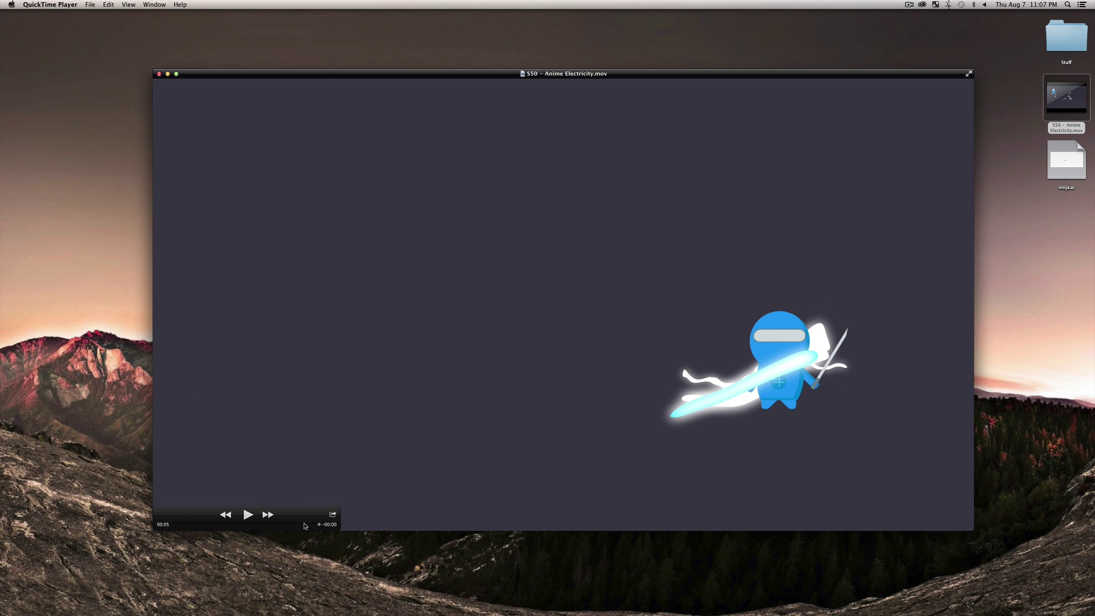
click(306, 526)
drag(305, 526, 87, 432)
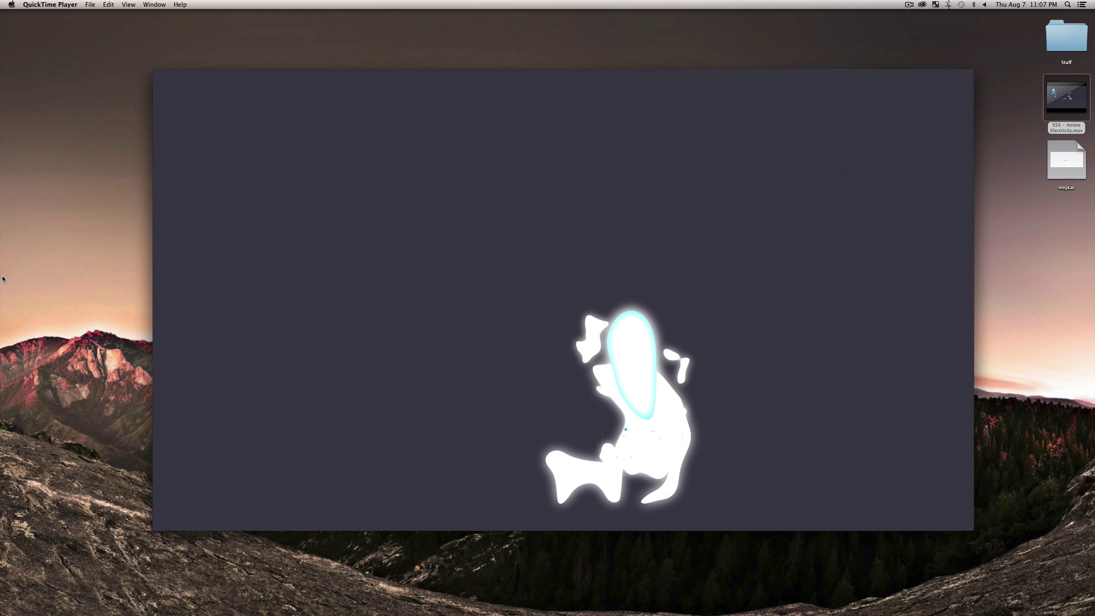
Step: Switch to After Effects and create a new HDTV 1080 29.97 composition lasting 8 seconds
click(12, 300)
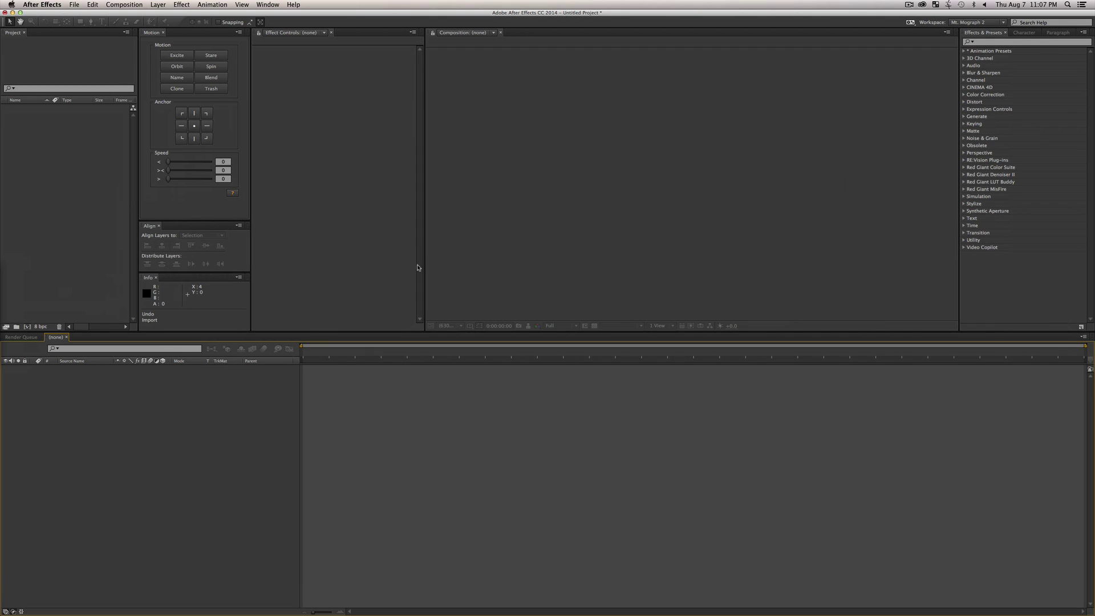
key(super)
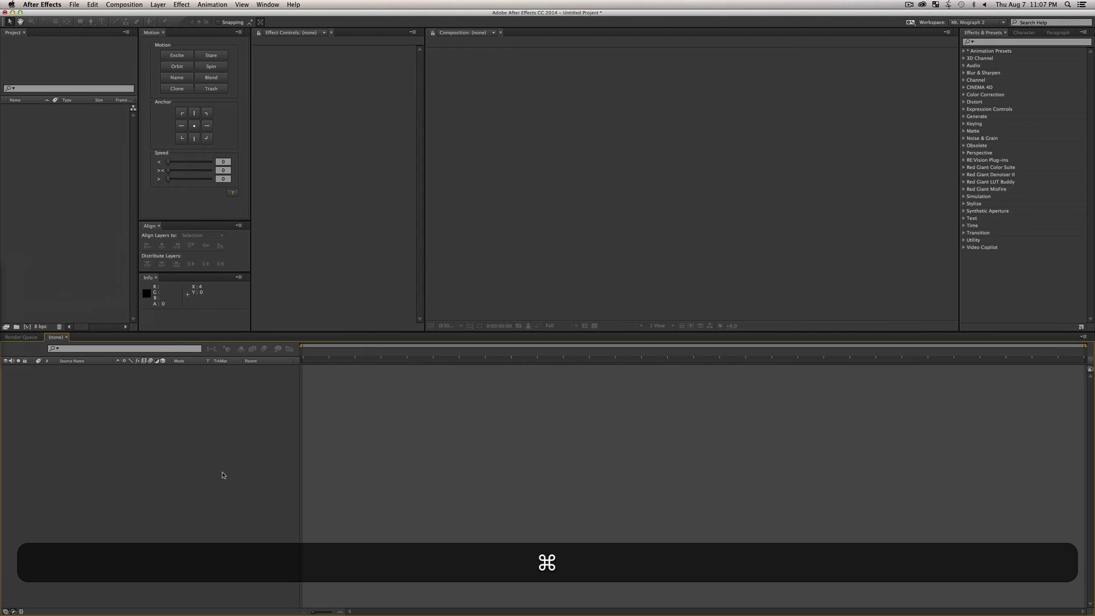
key(super+n)
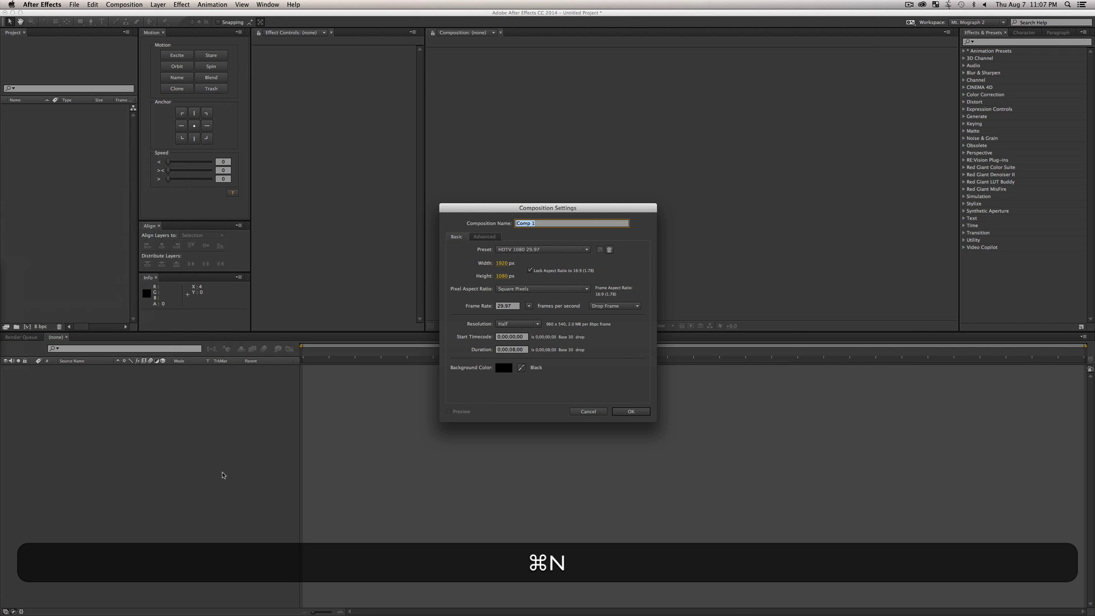
key(Return)
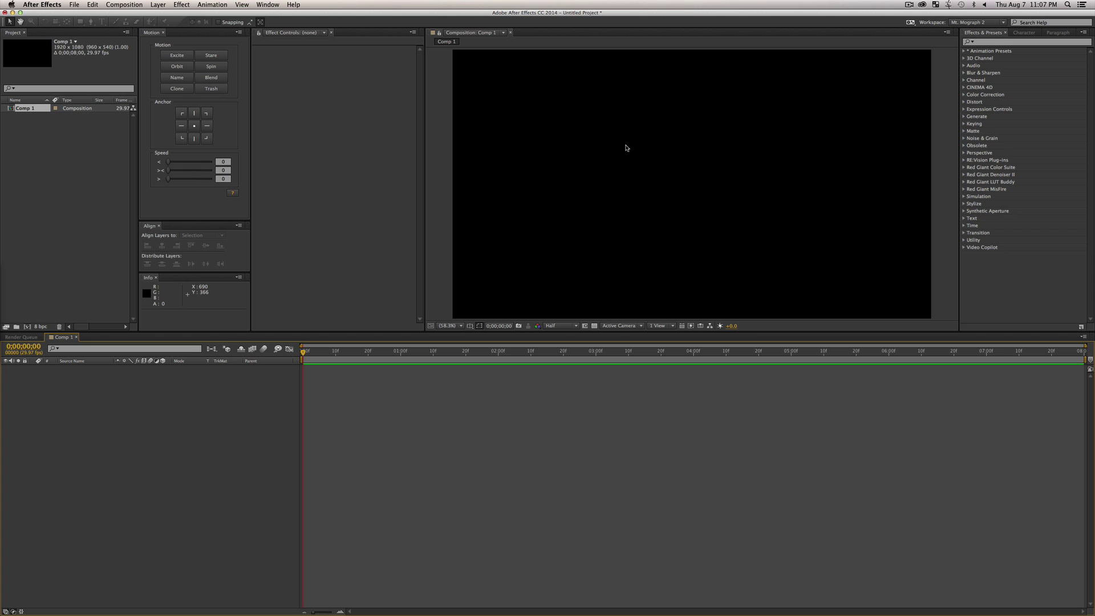
Step: Draw a white-filled circle about 310 px across with the Ellipse tool and centre its anchor point on the shape
key(q)
click(631, 166)
key(q)
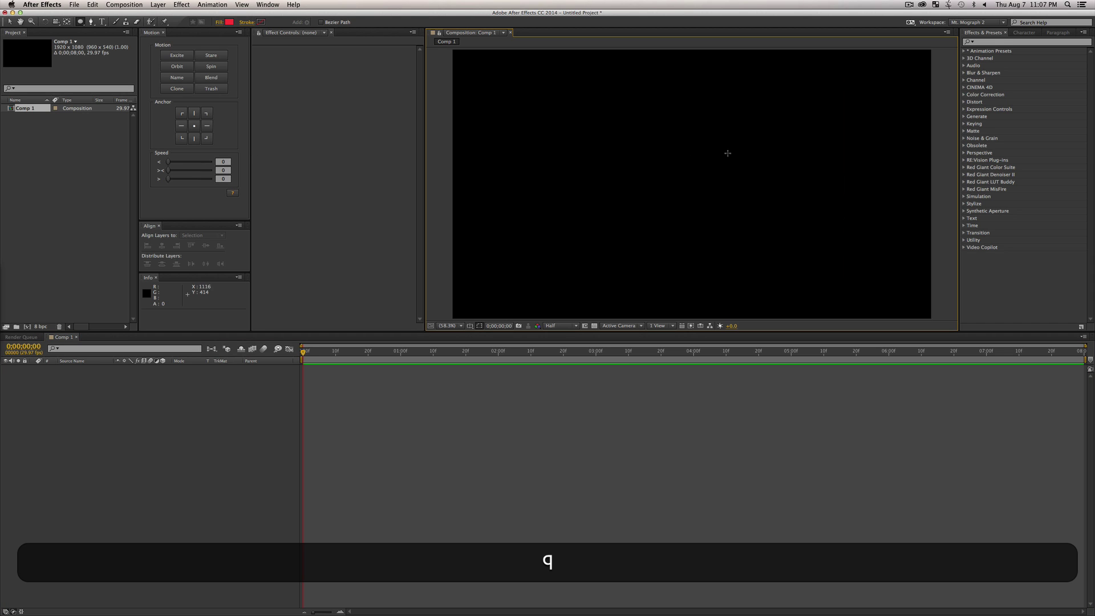
click(230, 23)
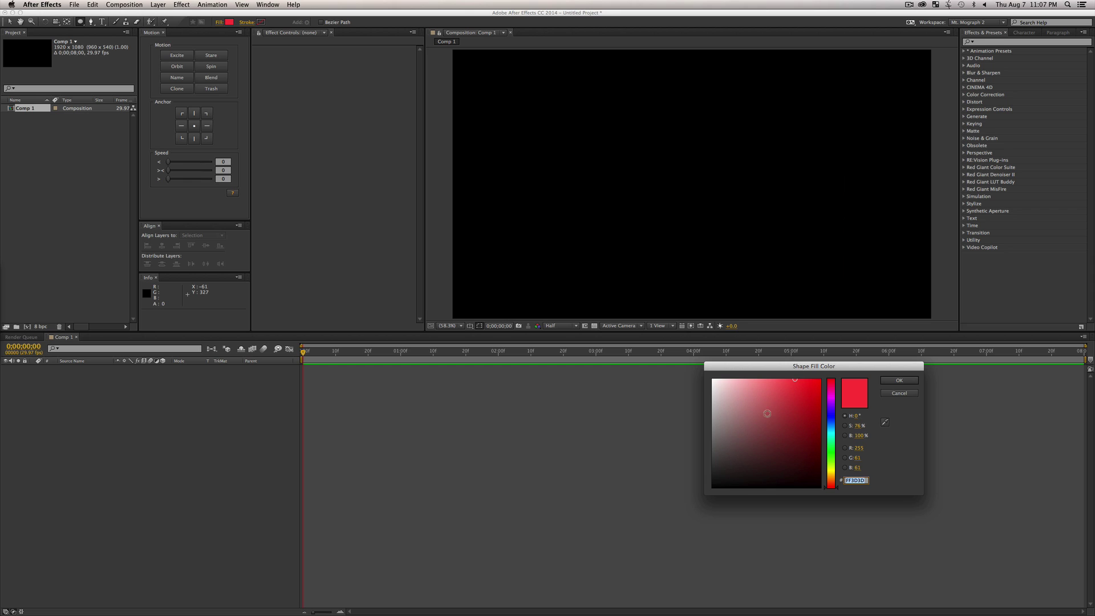
click(892, 375)
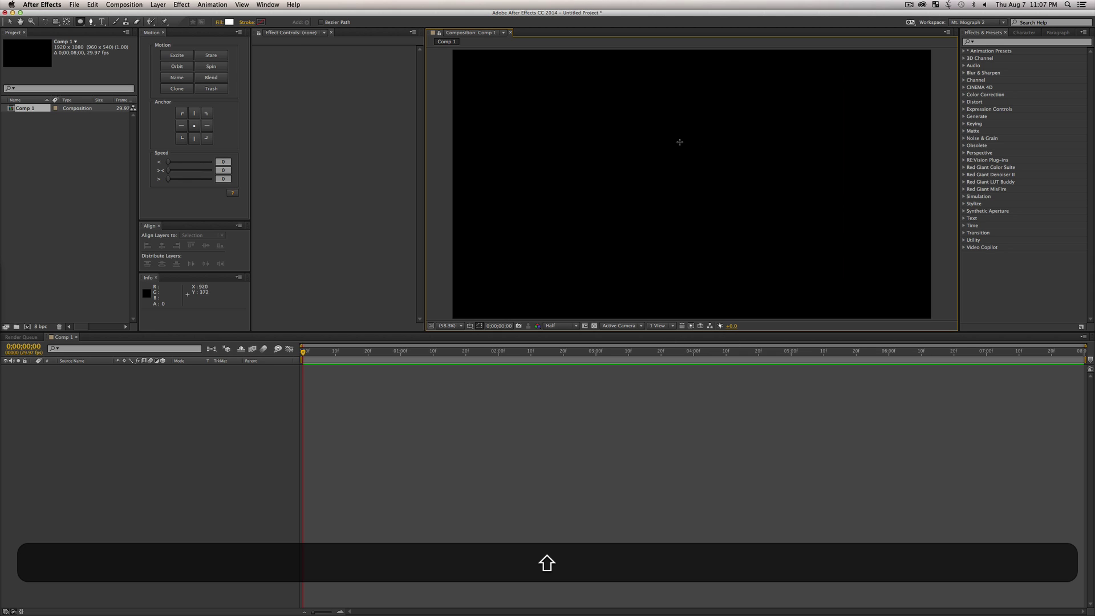
drag(660, 136, 737, 213)
click(194, 126)
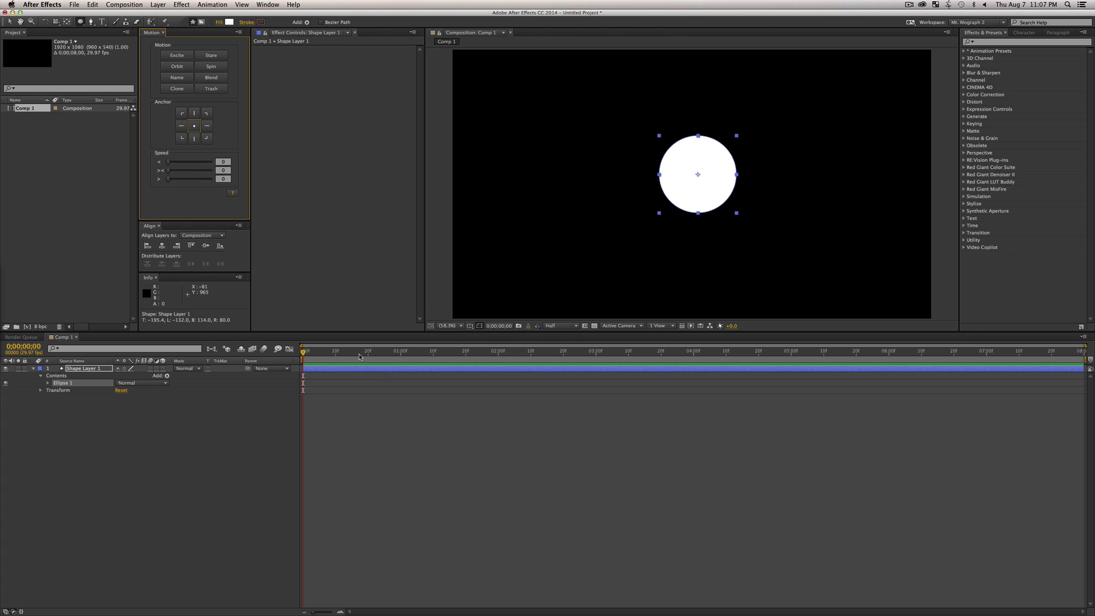
Step: Move the current time to 0;00;00;28 and centre the circle horizontally and vertically in the composition
drag(360, 352, 394, 352)
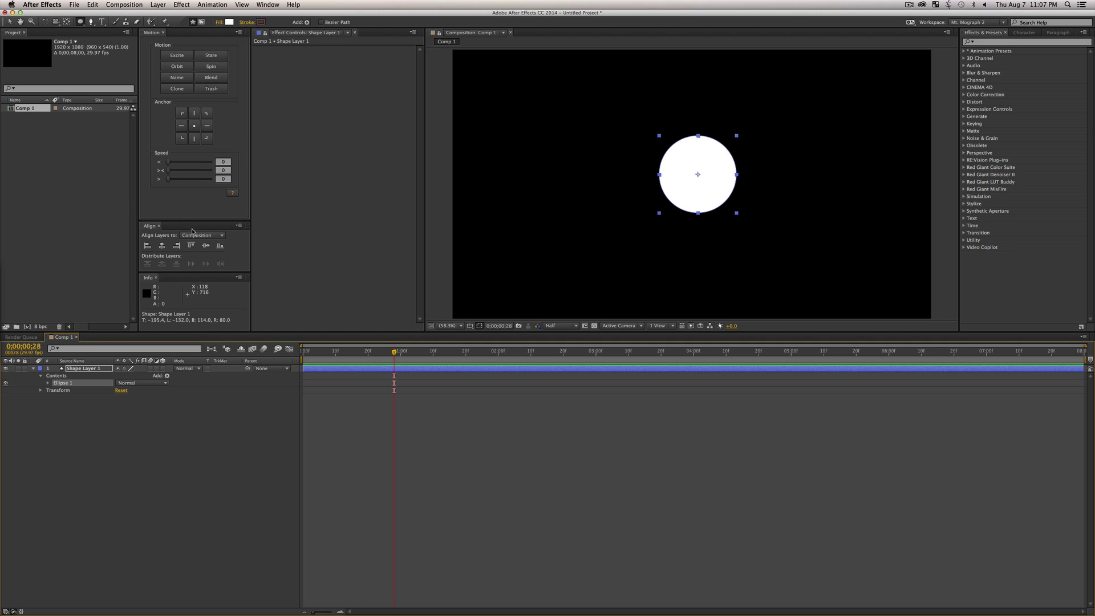
click(162, 245)
click(206, 246)
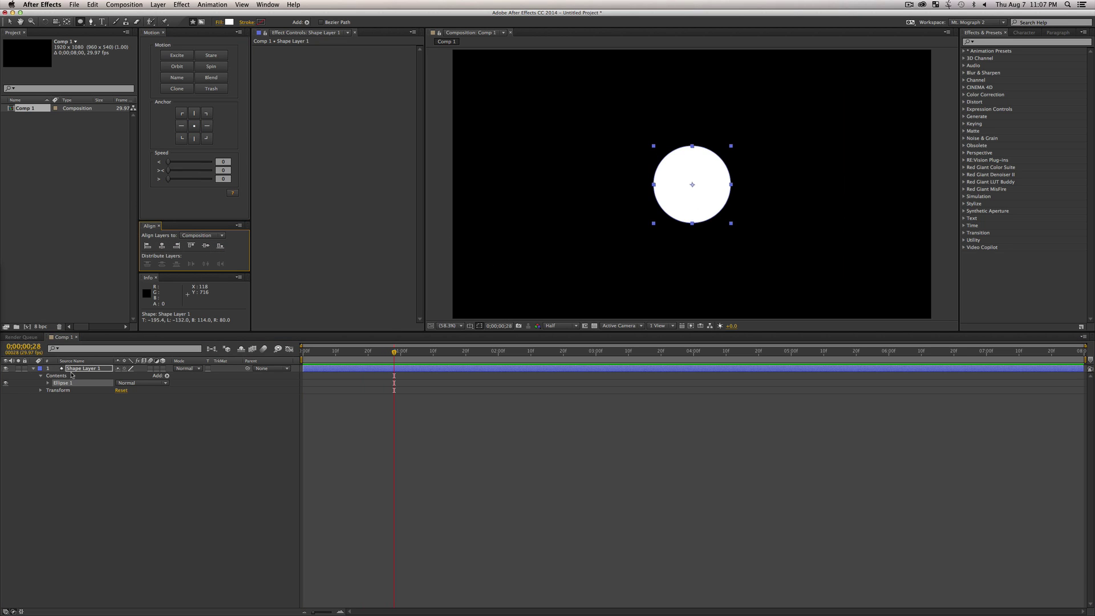
Step: Set position, scale and rotation keyframes for the circle's shape layer at 0;00;00;28
key(shift)
key(shift+p)
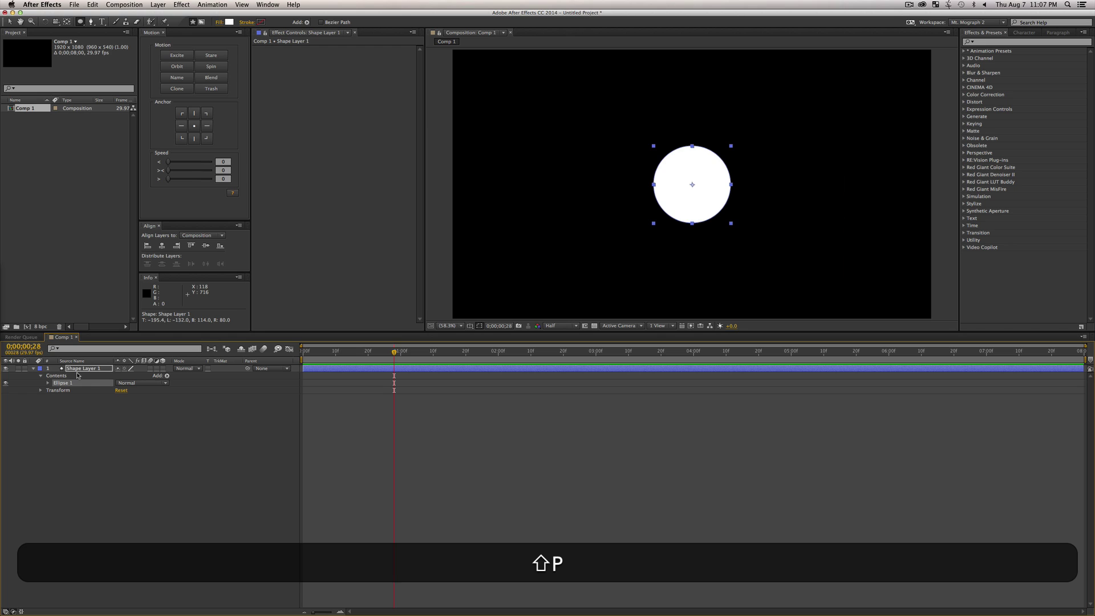
key(p)
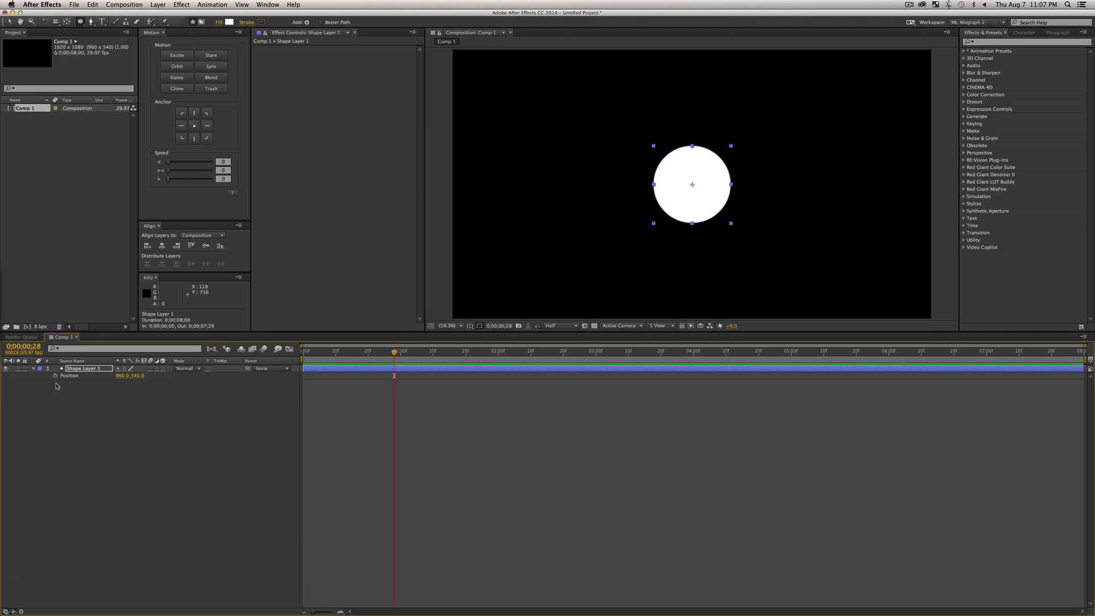
click(56, 376)
key(shift+s)
click(56, 384)
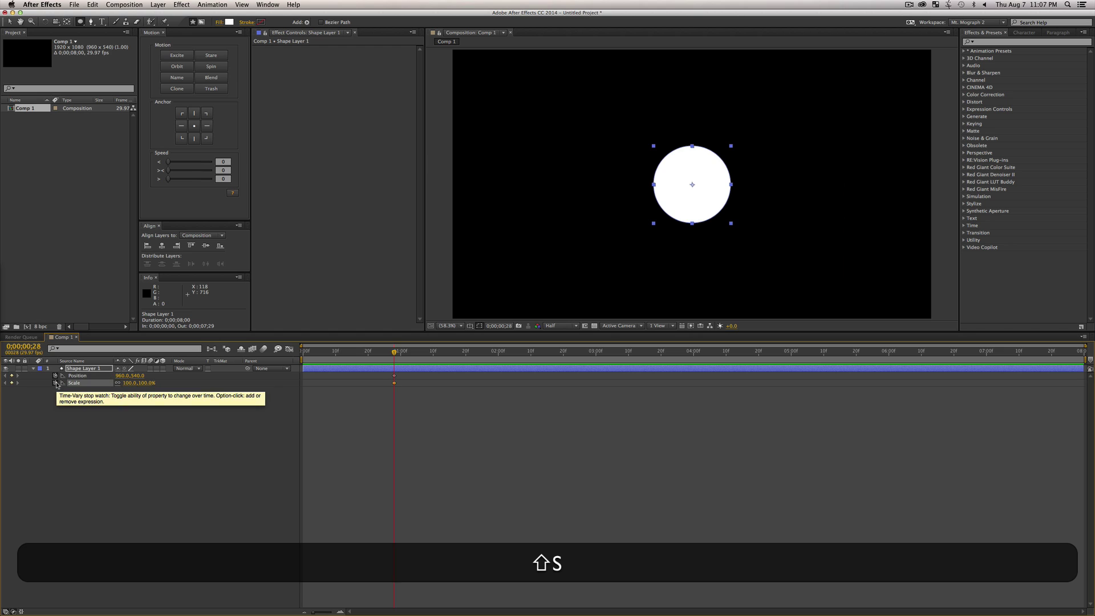
key(shift+r)
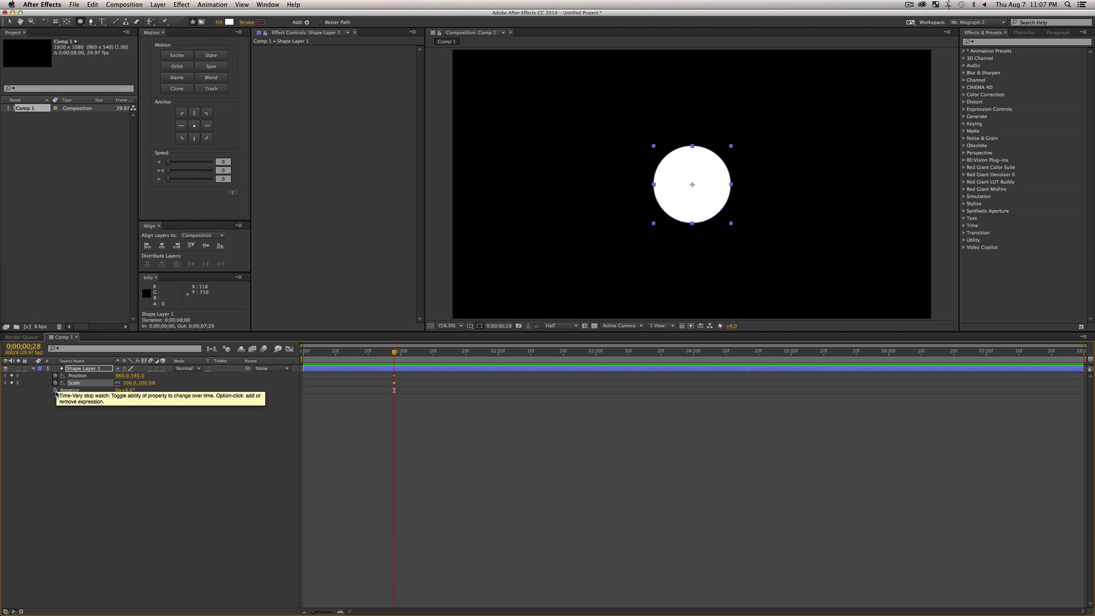
click(56, 390)
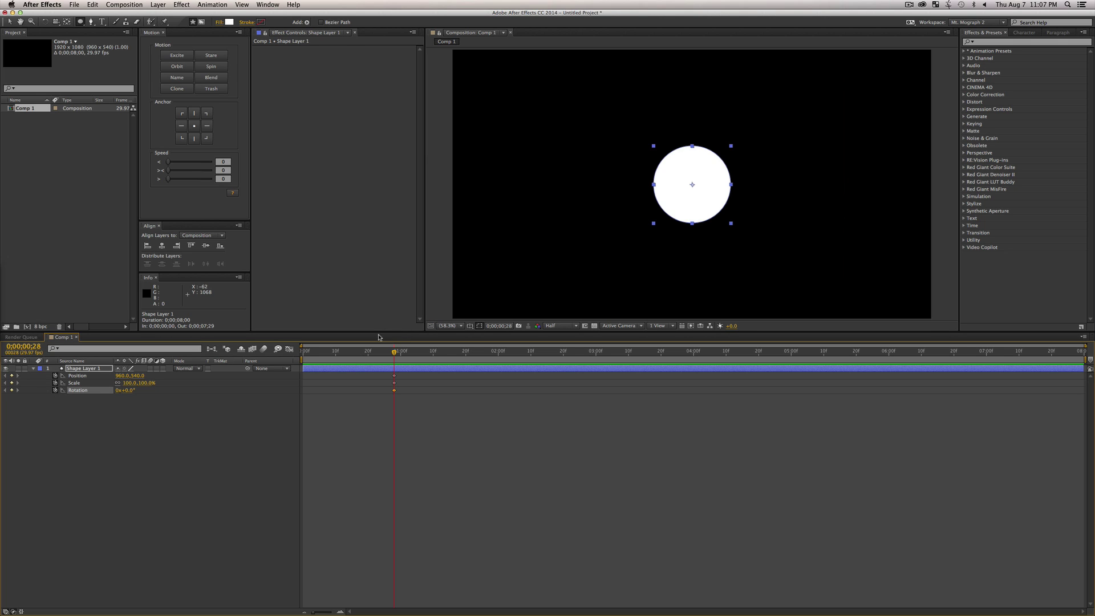
Step: At 0;00;00;10, move the circle above the frame's upper edge so it flies in, and preview the motion
drag(345, 355, 335, 353)
key(v)
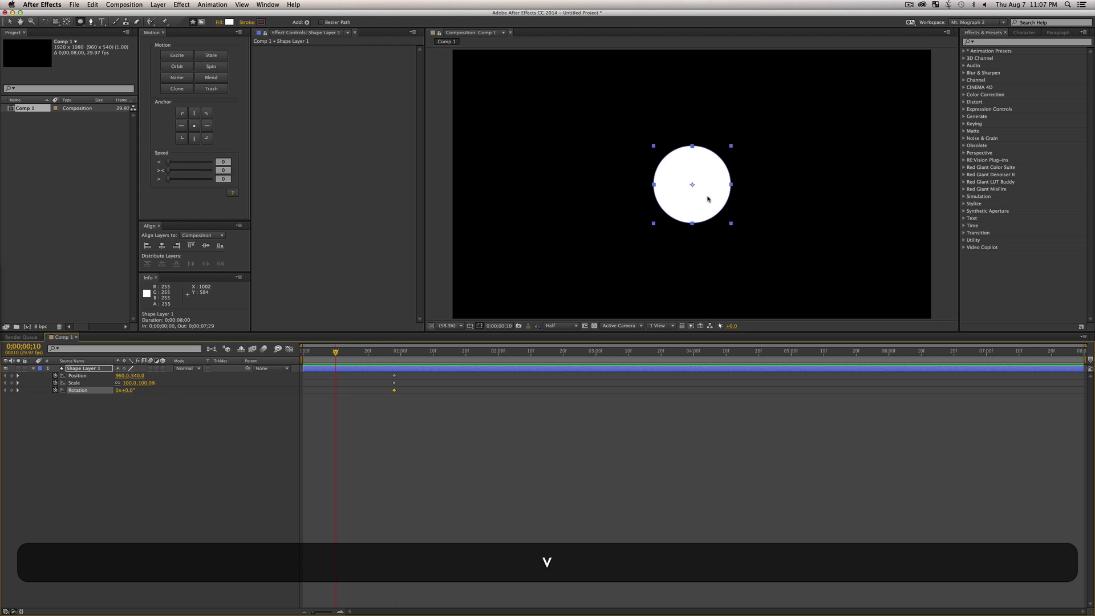
drag(707, 196, 625, 25)
key(space)
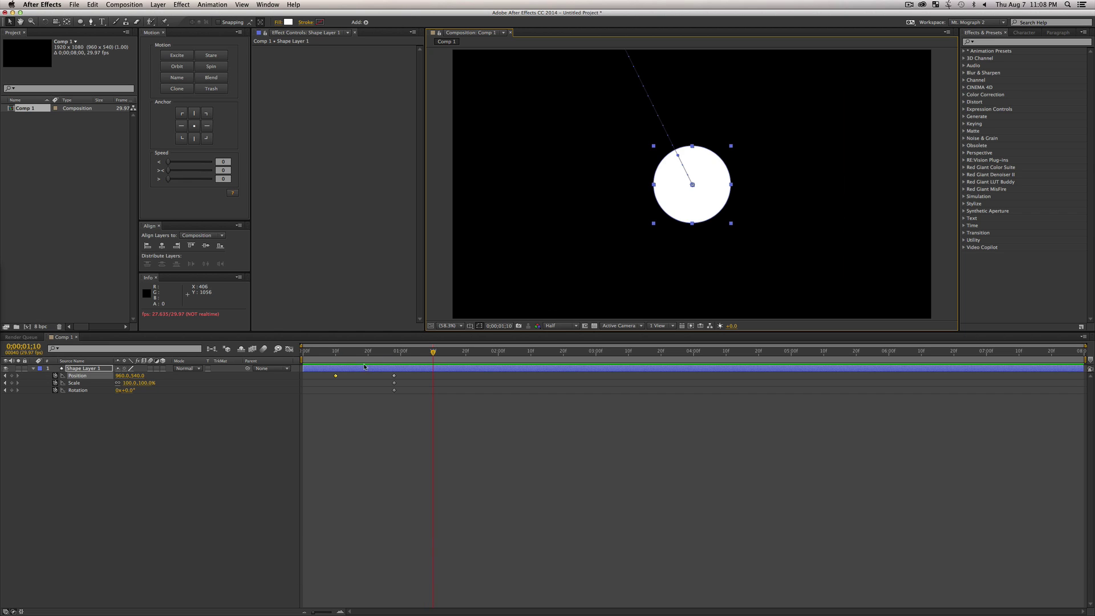
click(335, 356)
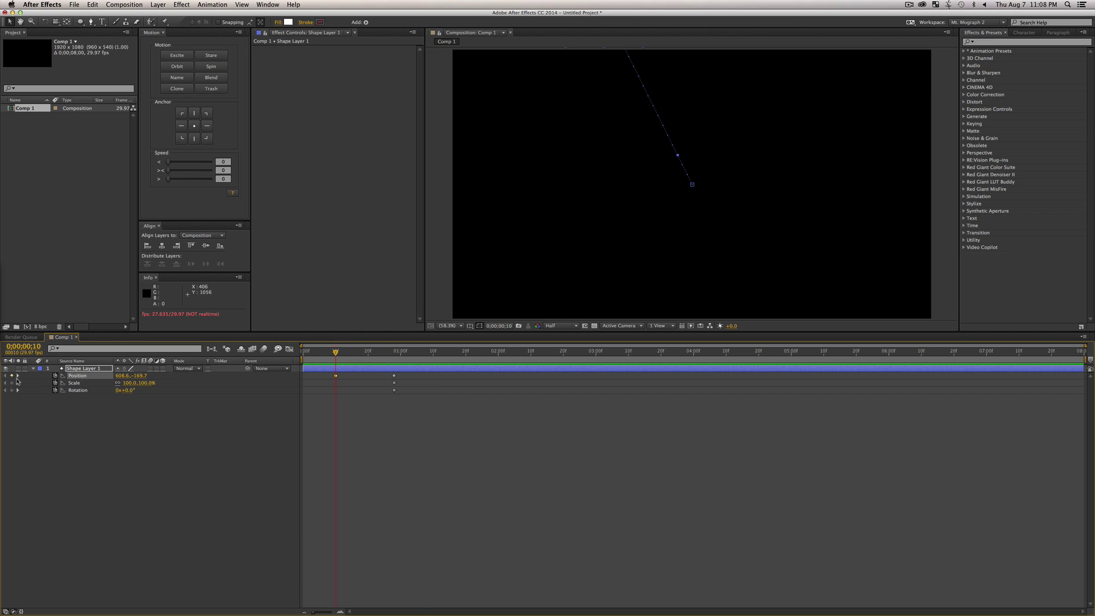
Step: Add scale and rotation keyframes at 0;00;00;10, and set scale to 60, 100% and rotation to -28° at 0;00;00;28
click(12, 383)
click(12, 390)
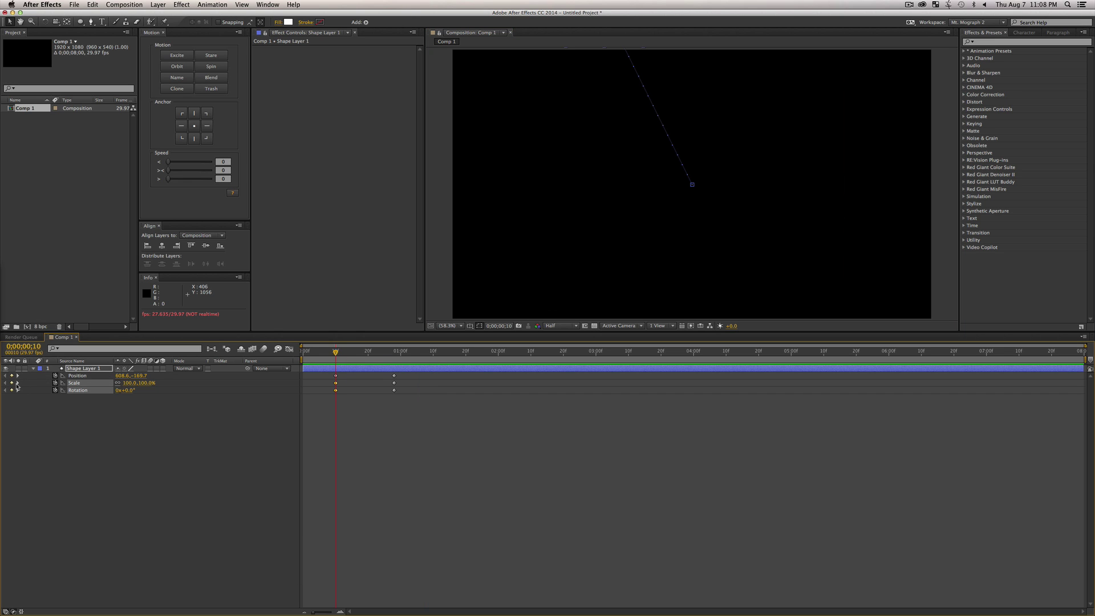
click(17, 384)
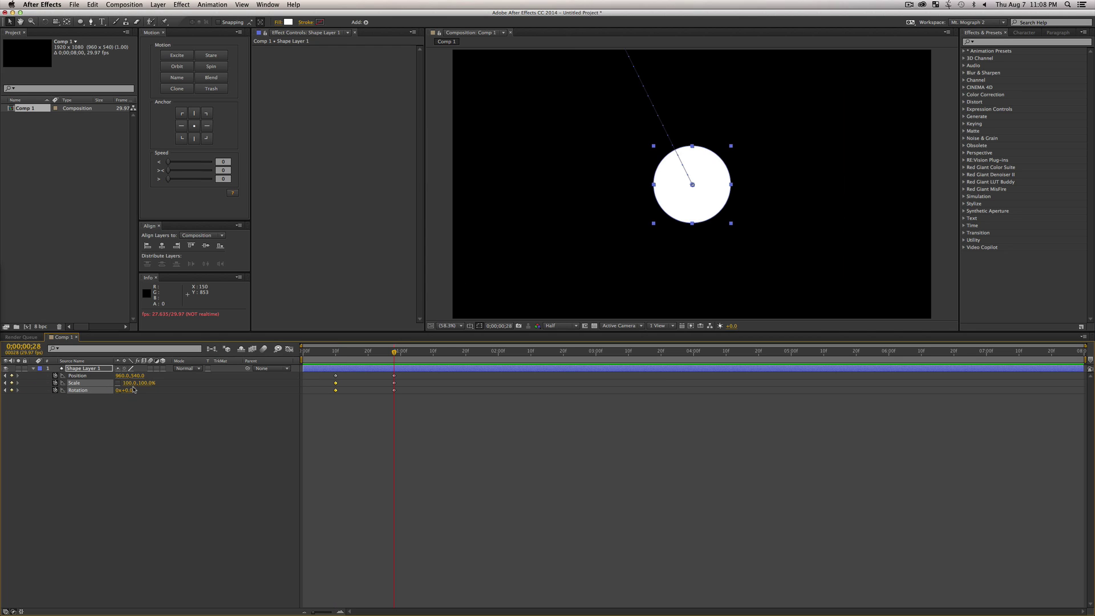
drag(129, 382, 112, 396)
Step: At 0;00;02;14, place the circle at 274.3, 869.1 with scale 81, 28% and rotation 49°
drag(399, 355, 544, 351)
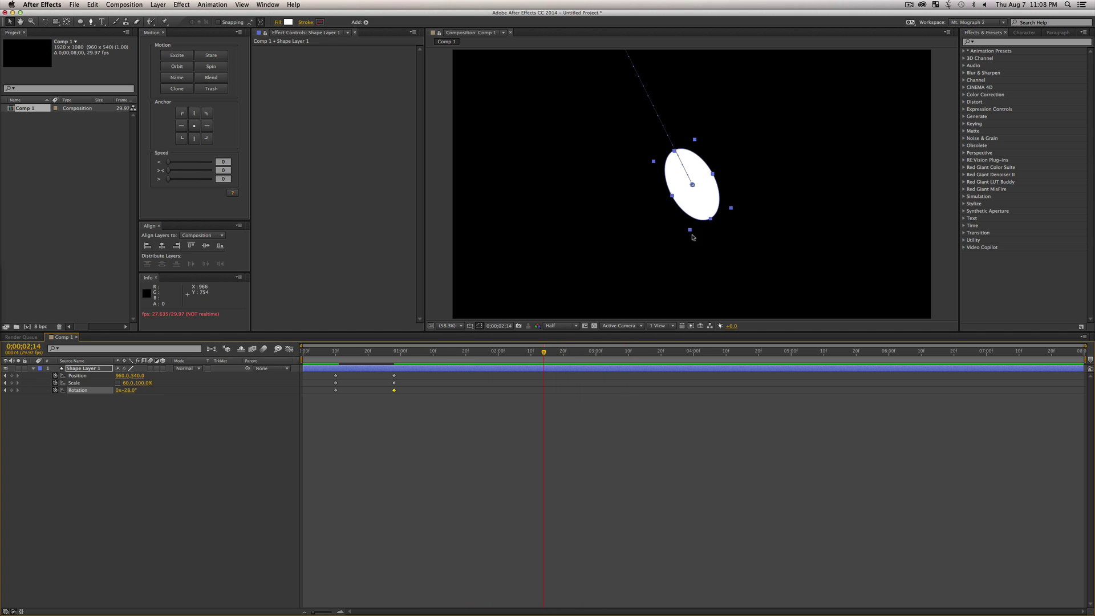
drag(696, 198, 525, 280)
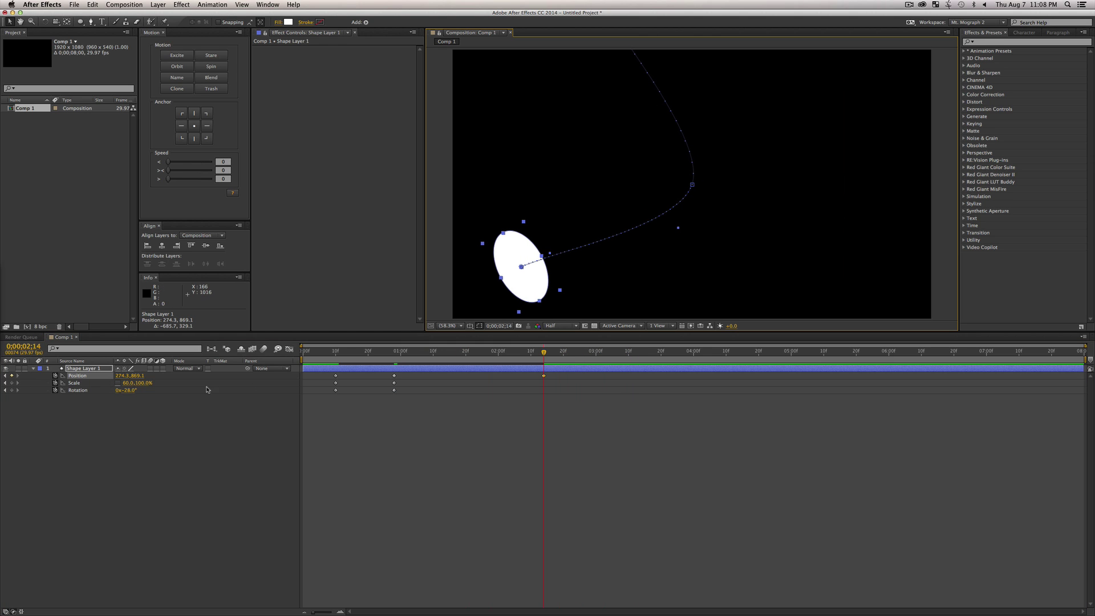
mouse_move(125, 391)
mouse_down()
mouse_move(158, 390)
mouse_move(127, 389)
mouse_move(144, 391)
mouse_up()
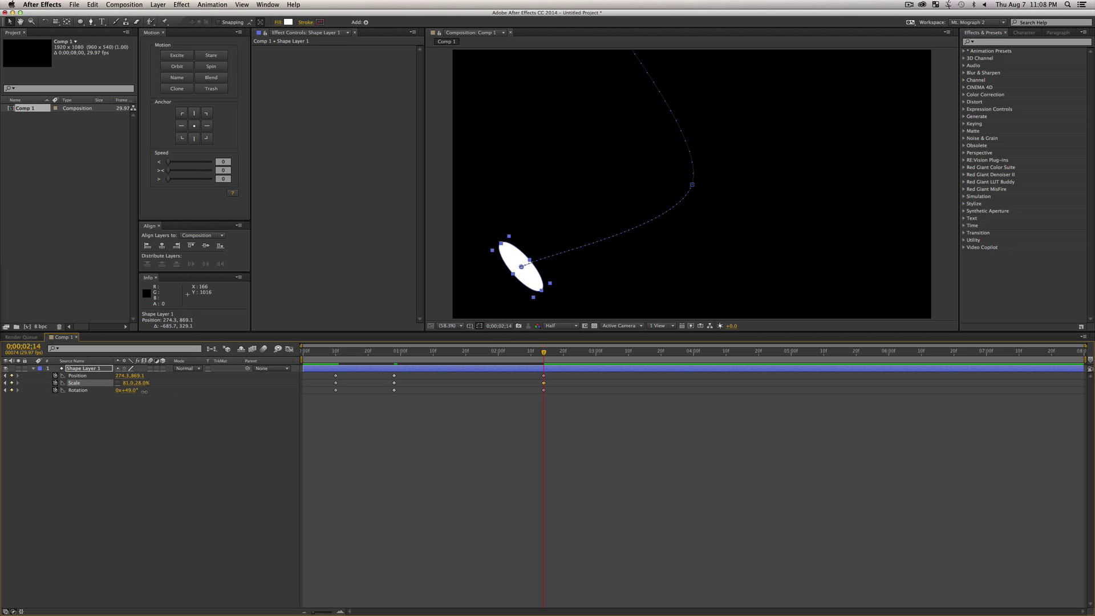
Step: At 0;00;04;00, place the circle at 490.3, 270.9, bend its motion path outward, and set scale to 81, 118% and rotation to 137°
drag(679, 352, 694, 352)
drag(505, 265, 568, 111)
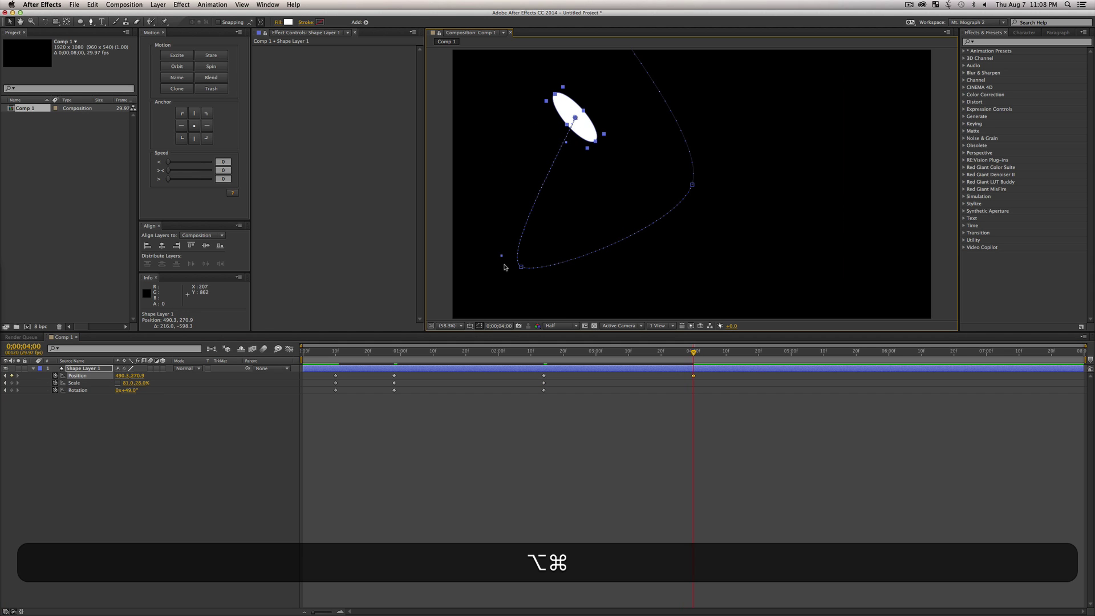
drag(502, 256, 449, 167)
drag(130, 390, 182, 389)
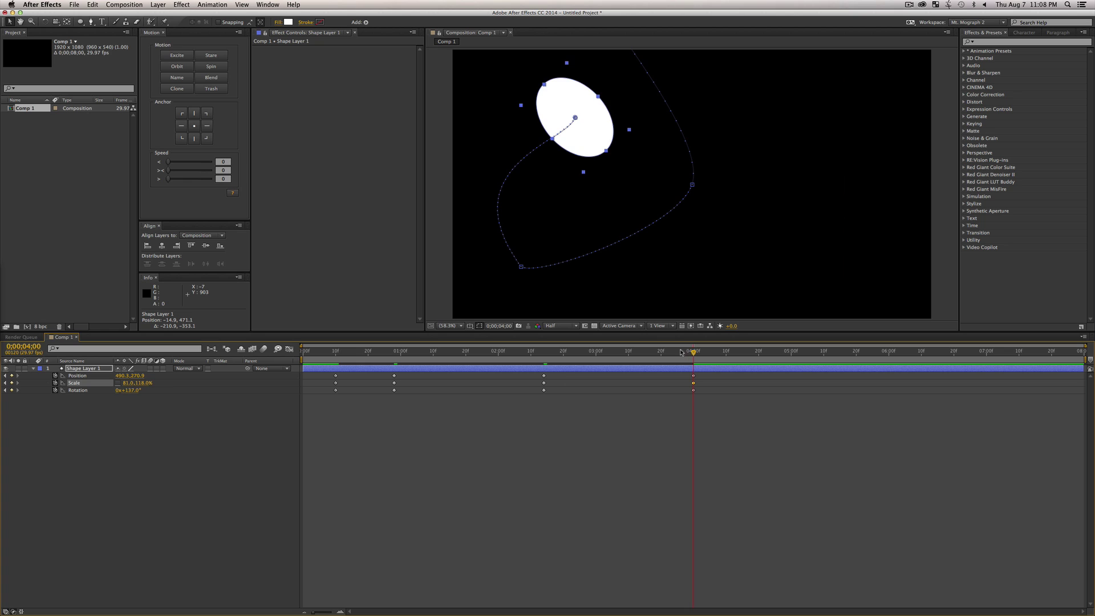
Step: Keyframe in-between poses of scale 81, 24.2% and rotation 97.3° at 0;00;03;03 and scale 69.6, 104.1% and rotation 48.2° at 0;00;01;19, and preview
drag(681, 352, 606, 352)
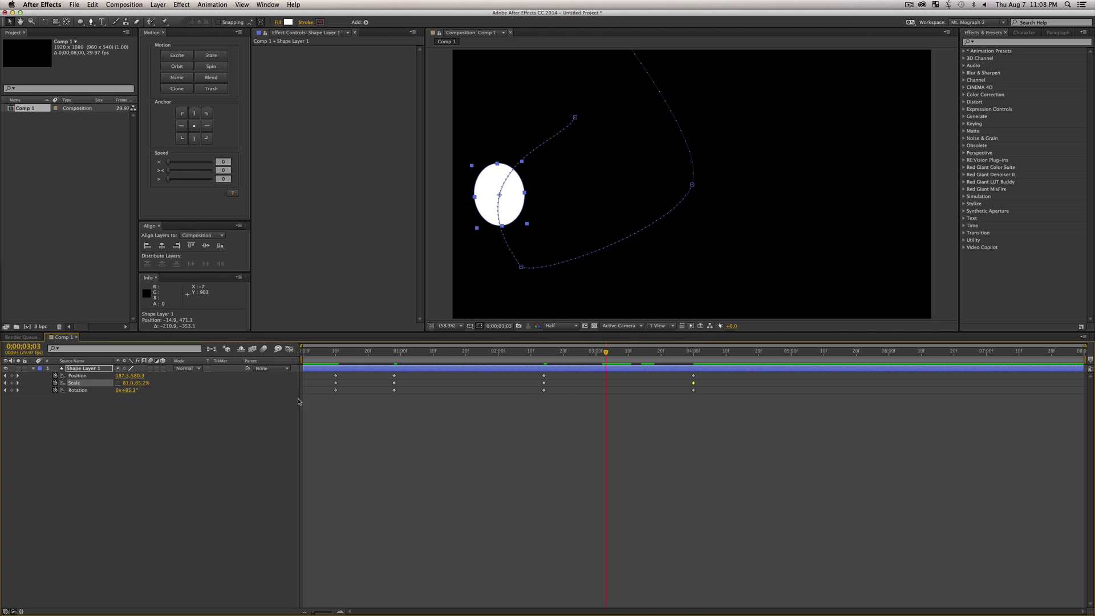
mouse_move(129, 393)
mouse_down()
mouse_move(140, 392)
mouse_move(118, 383)
mouse_up()
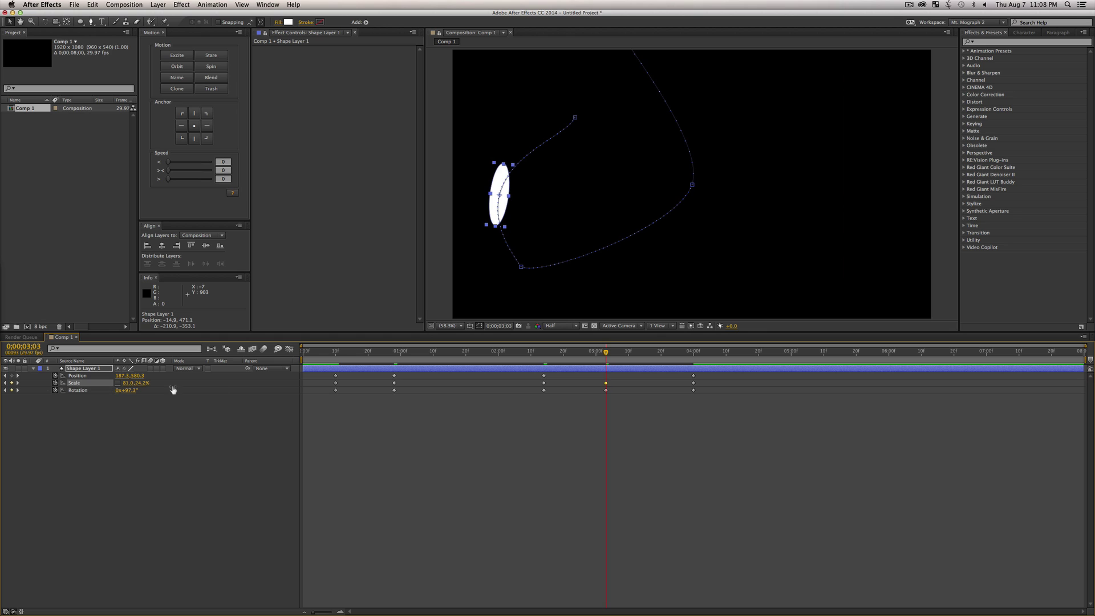
click(463, 355)
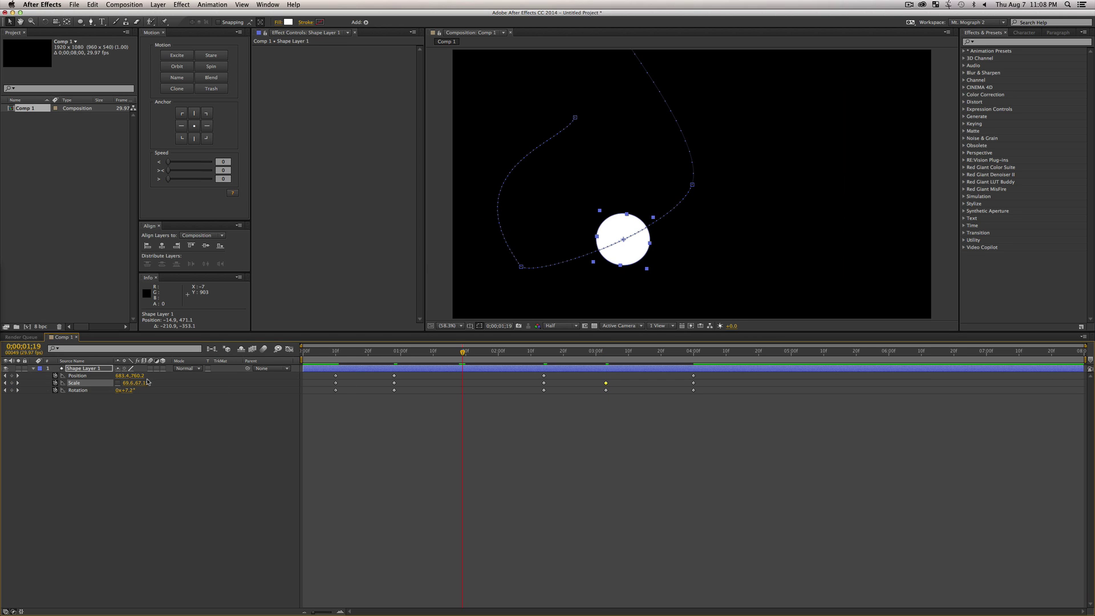
mouse_move(137, 386)
mouse_down()
mouse_move(152, 385)
mouse_move(143, 390)
mouse_up()
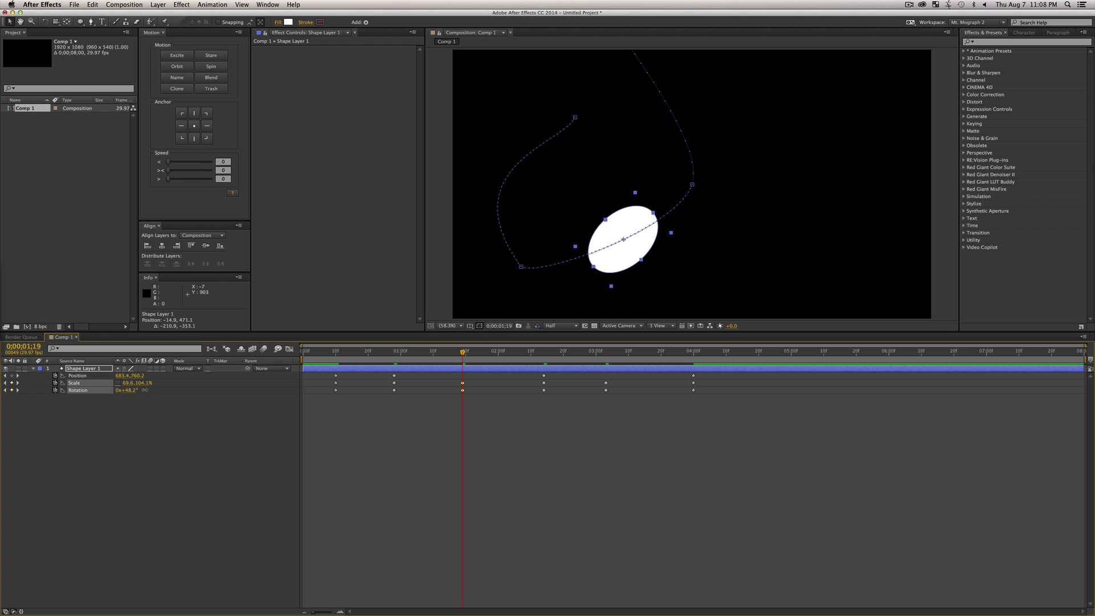
click(337, 360)
key(space)
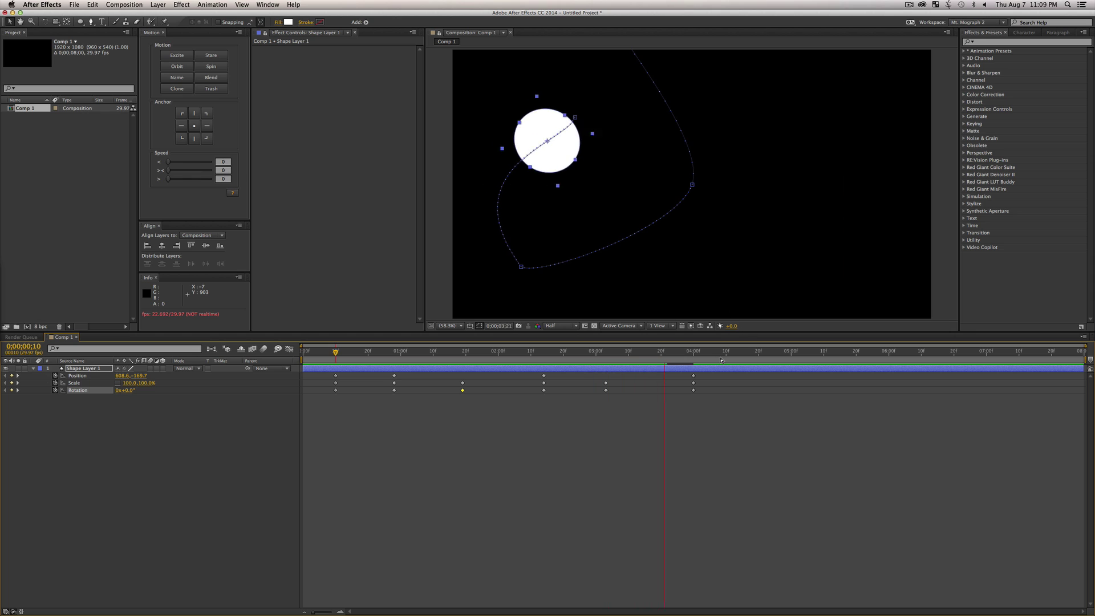
Step: At 0;00;05;29, place the circle at 1479.4, 651.4 with scale 146, 159% and rotation 193°; at 0;00;05;00, keyframe scale 75.1, 194.8% and rotation 116.5°
key(space)
drag(788, 357, 886, 354)
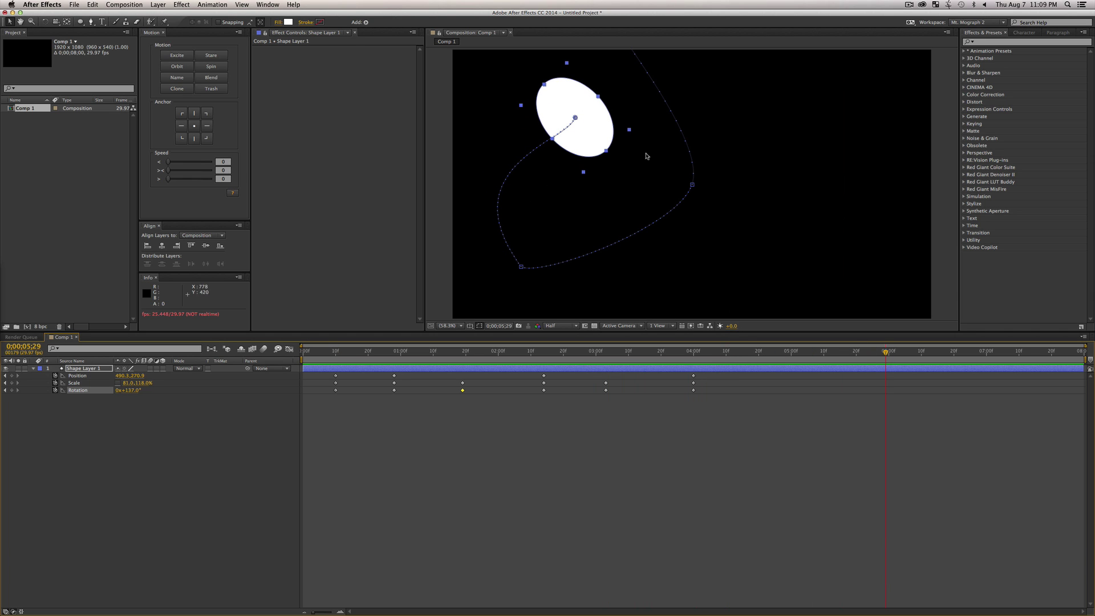
key(v)
drag(600, 141, 770, 80)
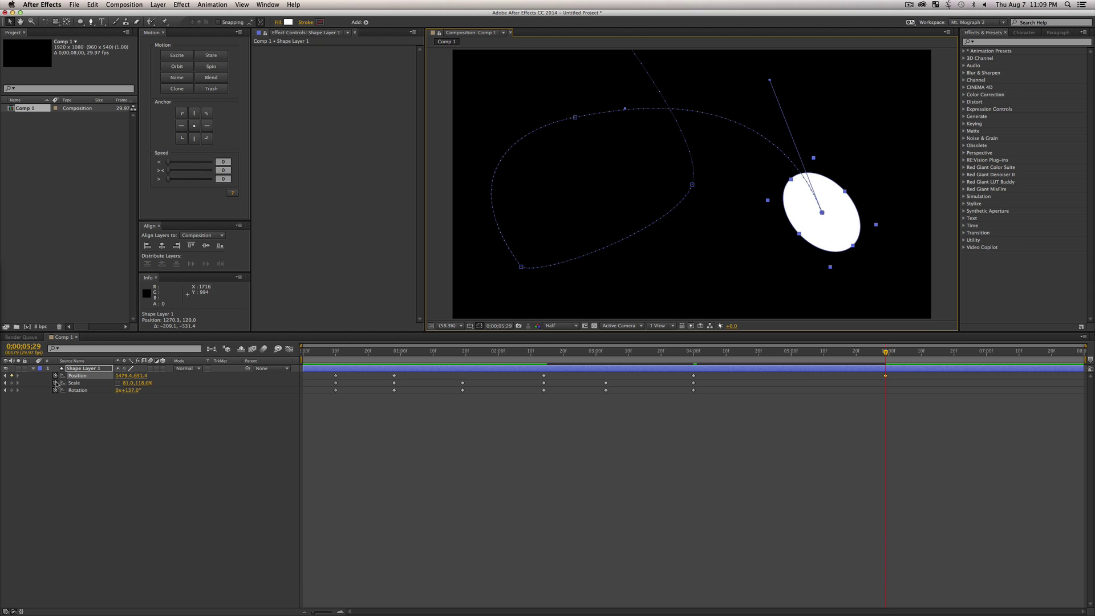
click(11, 382)
click(12, 390)
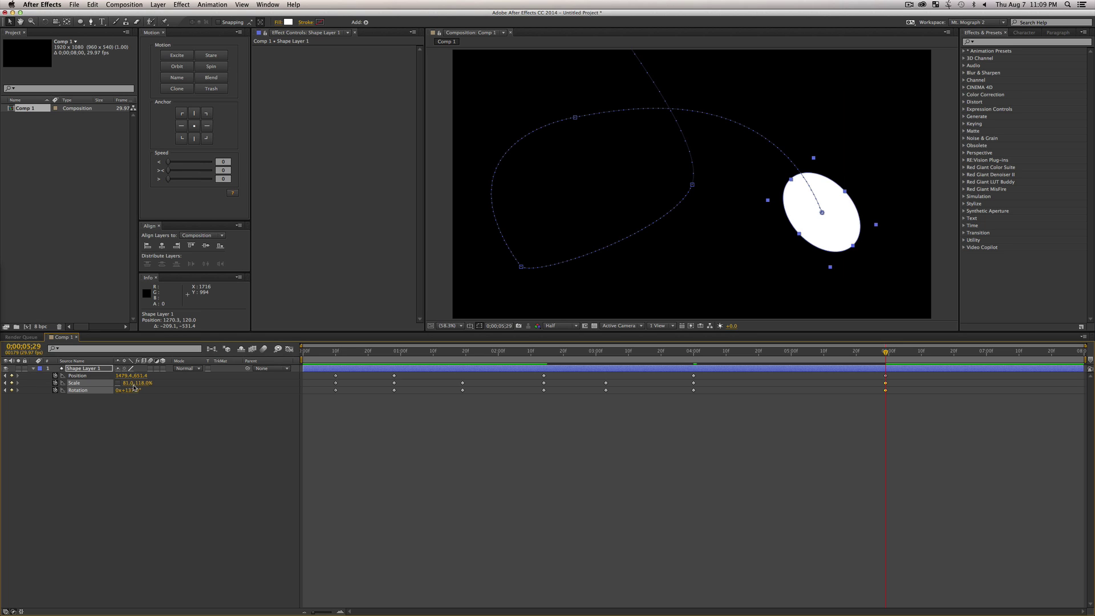
mouse_move(129, 383)
mouse_down()
mouse_move(167, 383)
mouse_move(141, 390)
mouse_move(143, 379)
mouse_up()
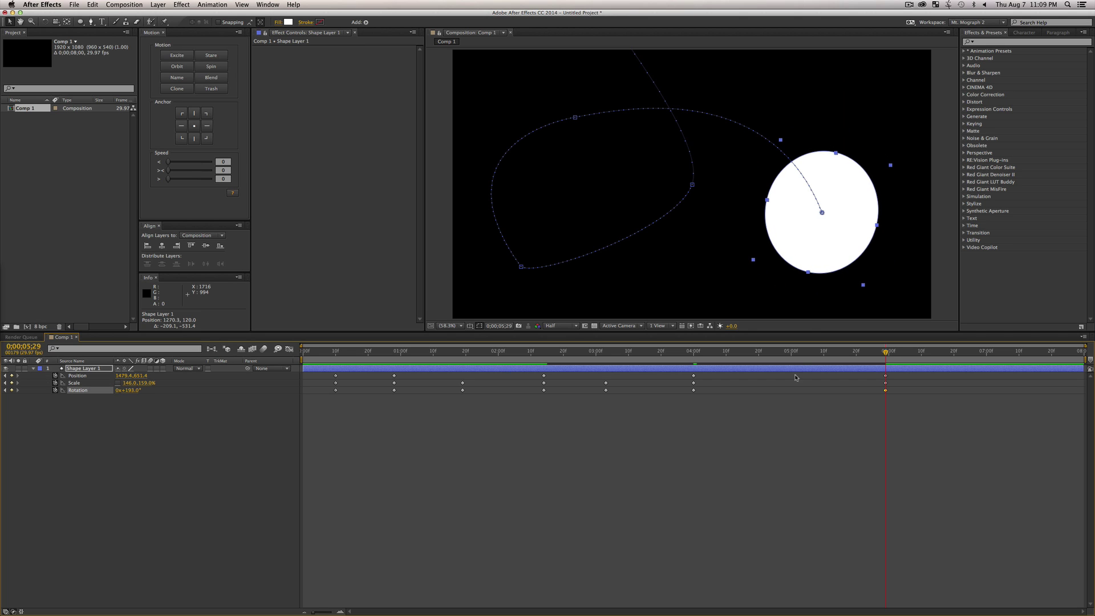
drag(797, 357, 793, 357)
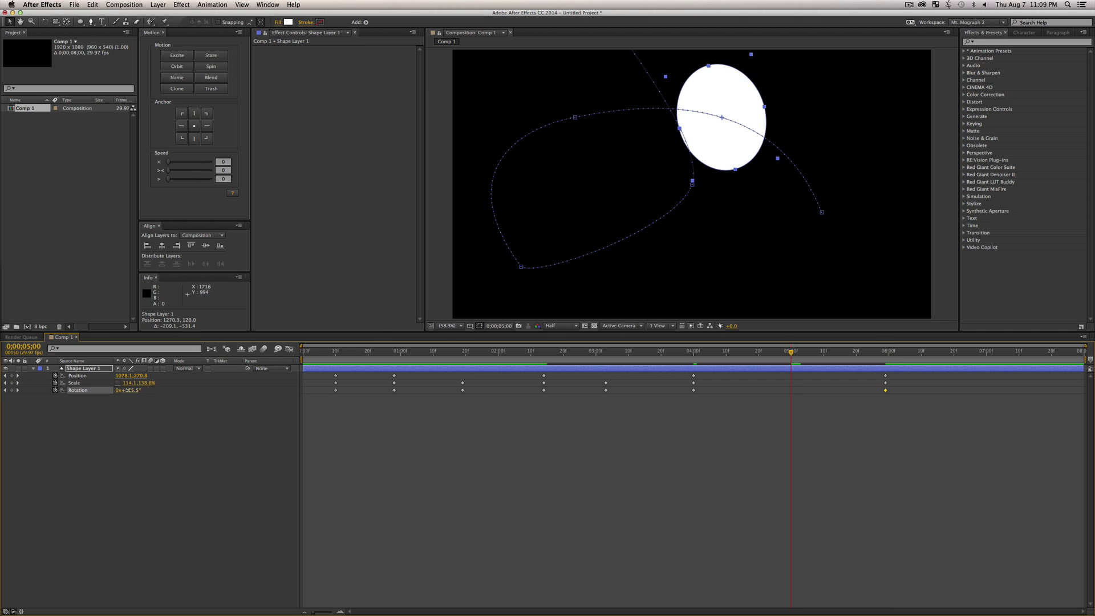
drag(129, 390, 271, 377)
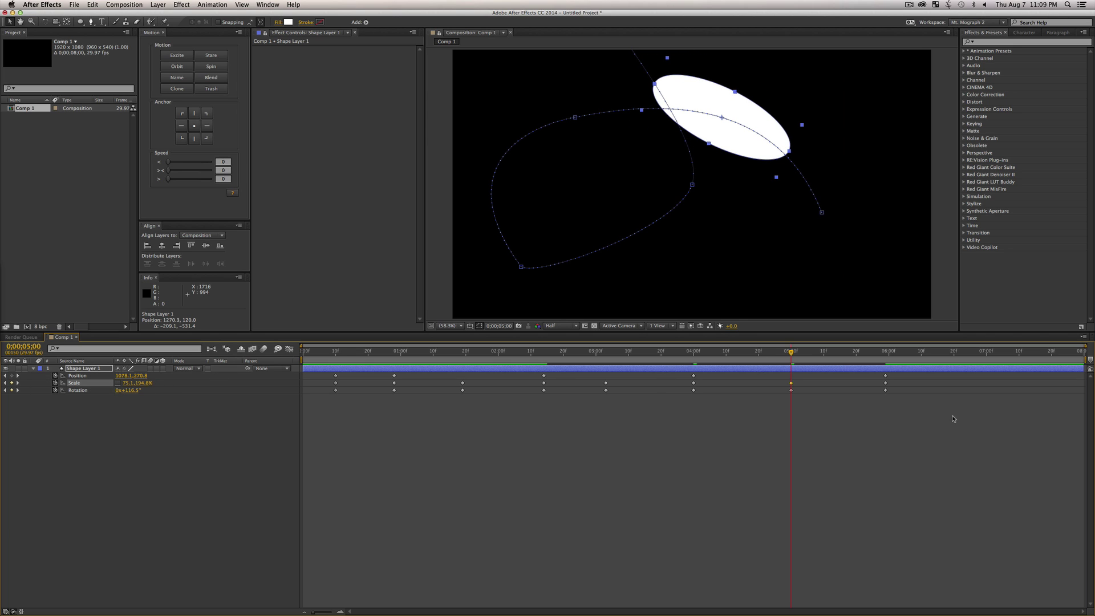
Step: Ease all of the circle's position, scale and rotation keyframes with an in-and-out speed of 67, and preview the animation
drag(951, 418, 195, 337)
drag(180, 173, 197, 170)
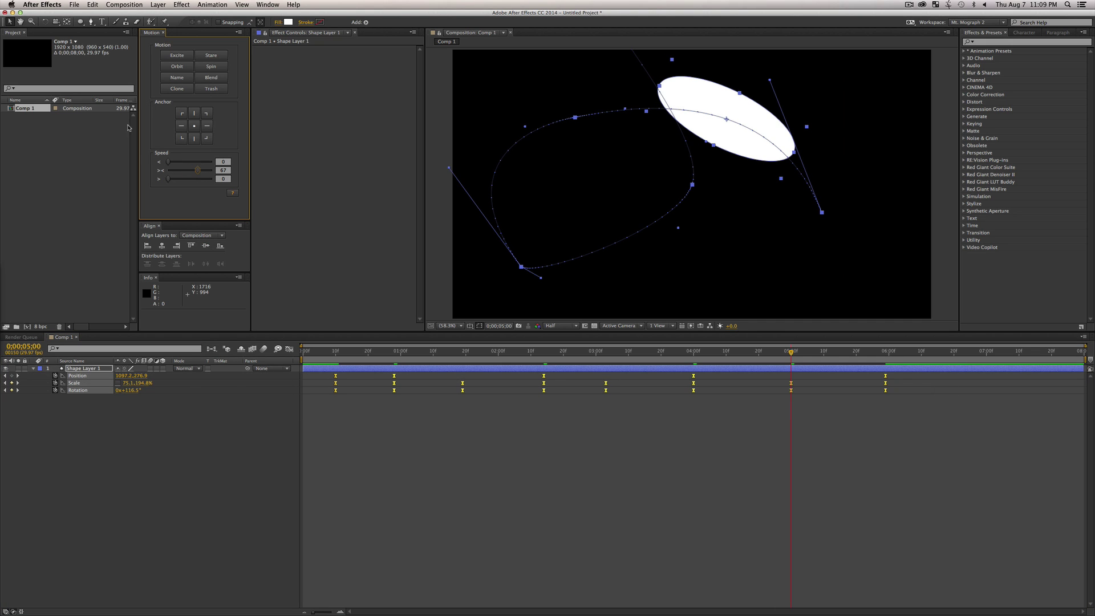
drag(342, 351, 326, 351)
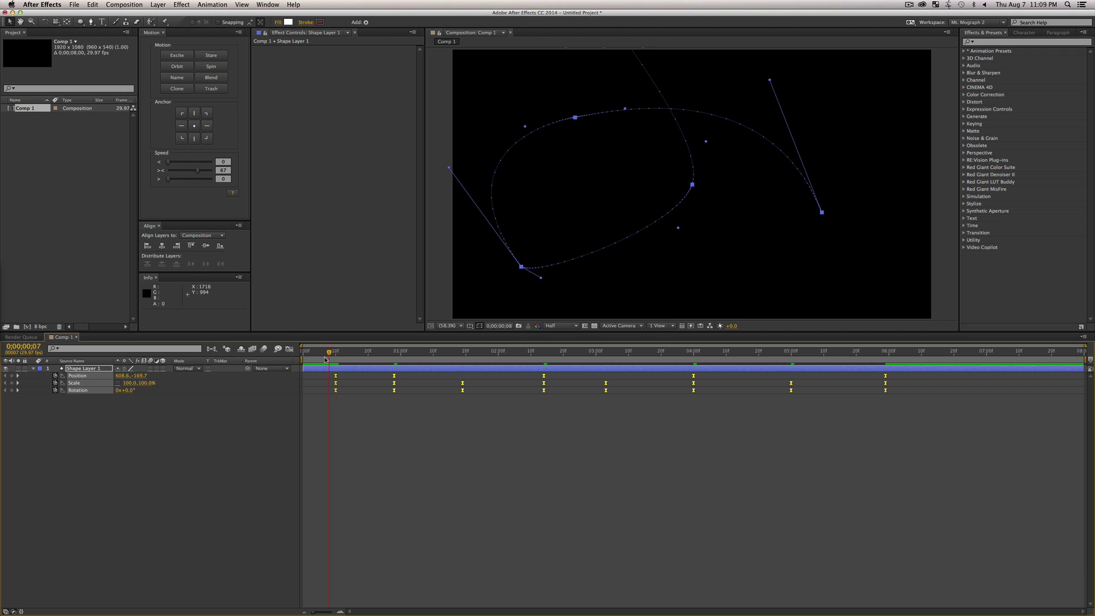
key(space)
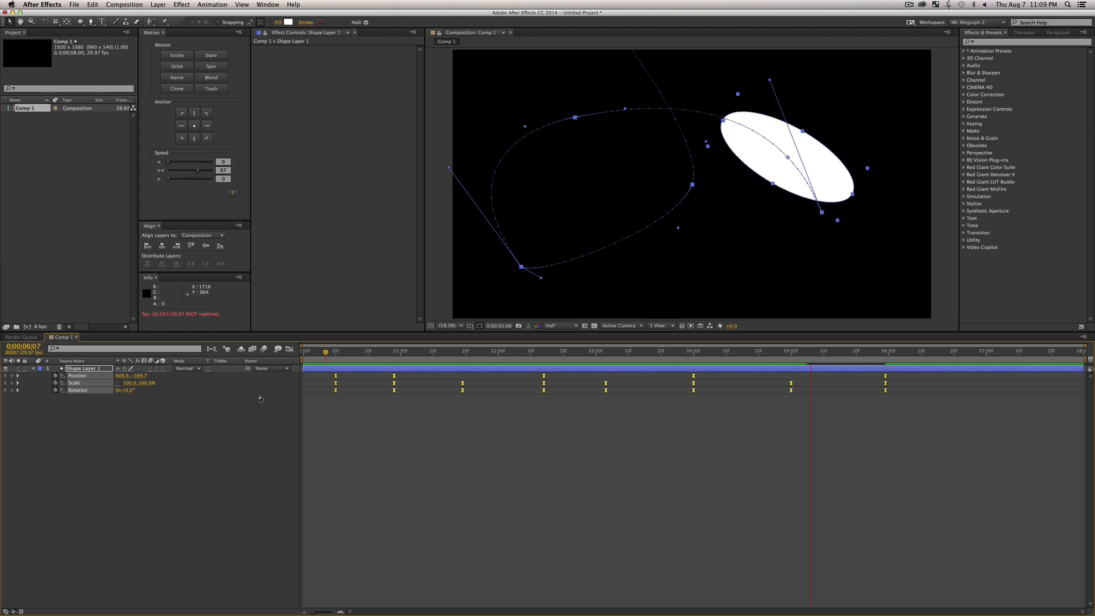
key(space)
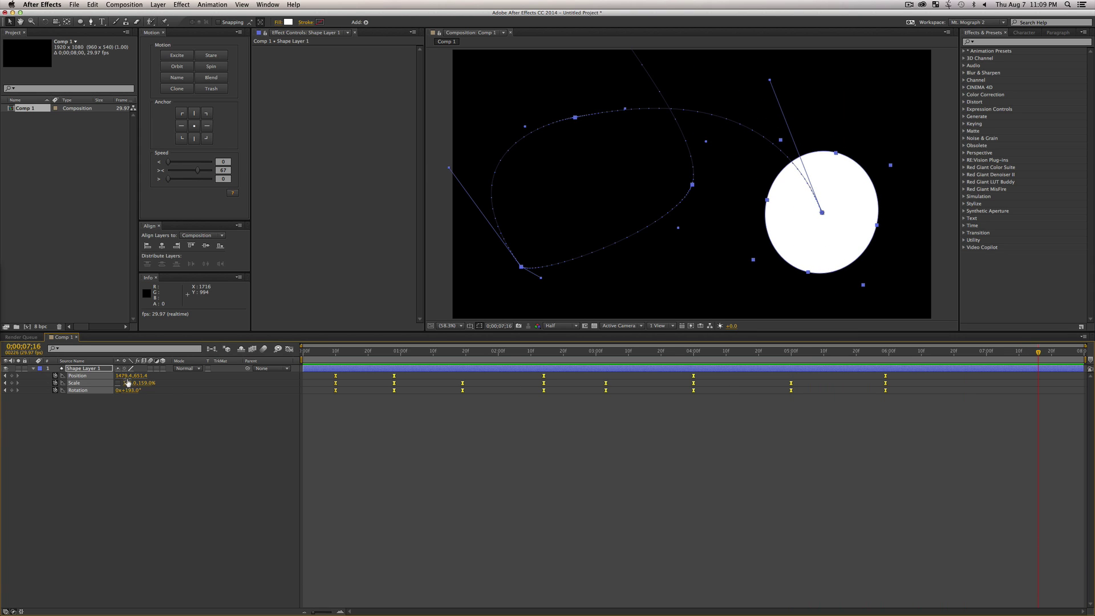
Step: Shrink the circle to a scale of about 52% at 0;00;07;16 and preview the whole animation
drag(129, 386, 128, 382)
click(59, 511)
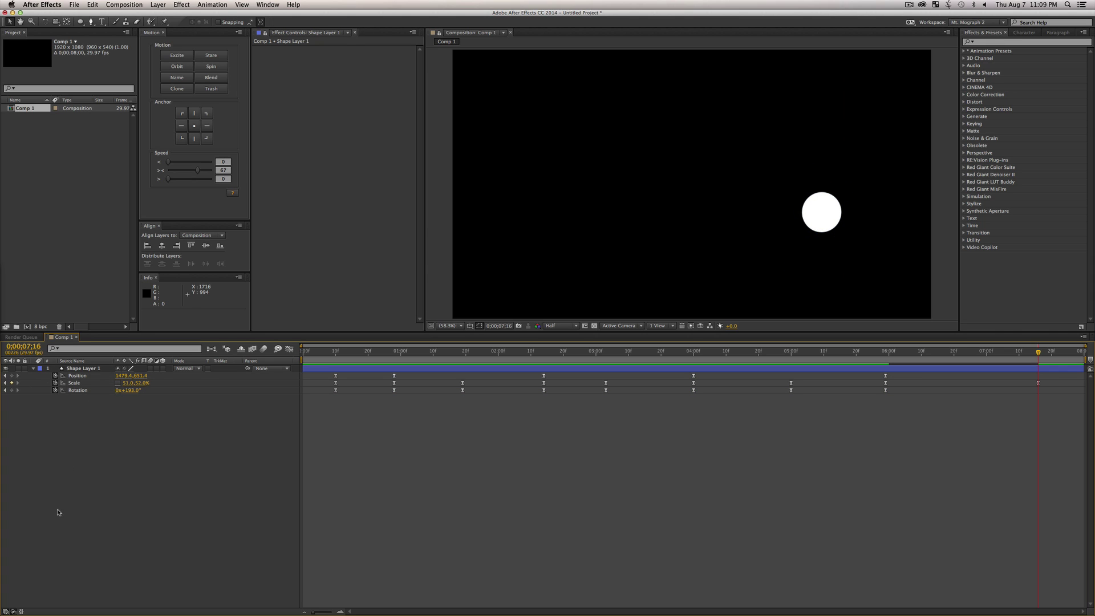
key(KP_0)
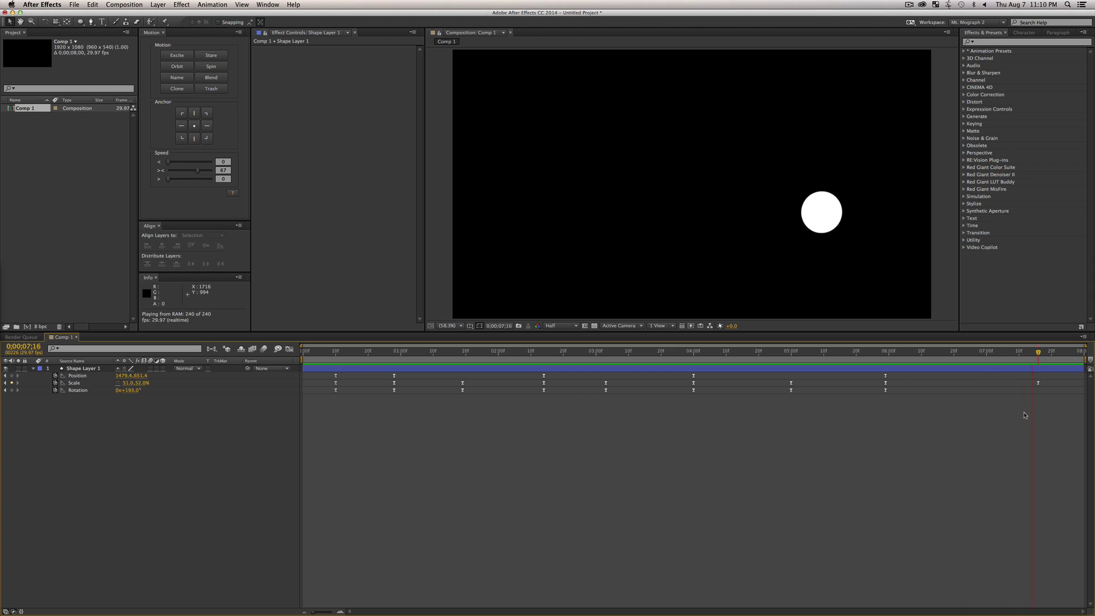
key(space)
Step: Set the in-and-out easing of all keyframes to 47, including the final scale keyframe, and preview the start
drag(1054, 409, 390, 335)
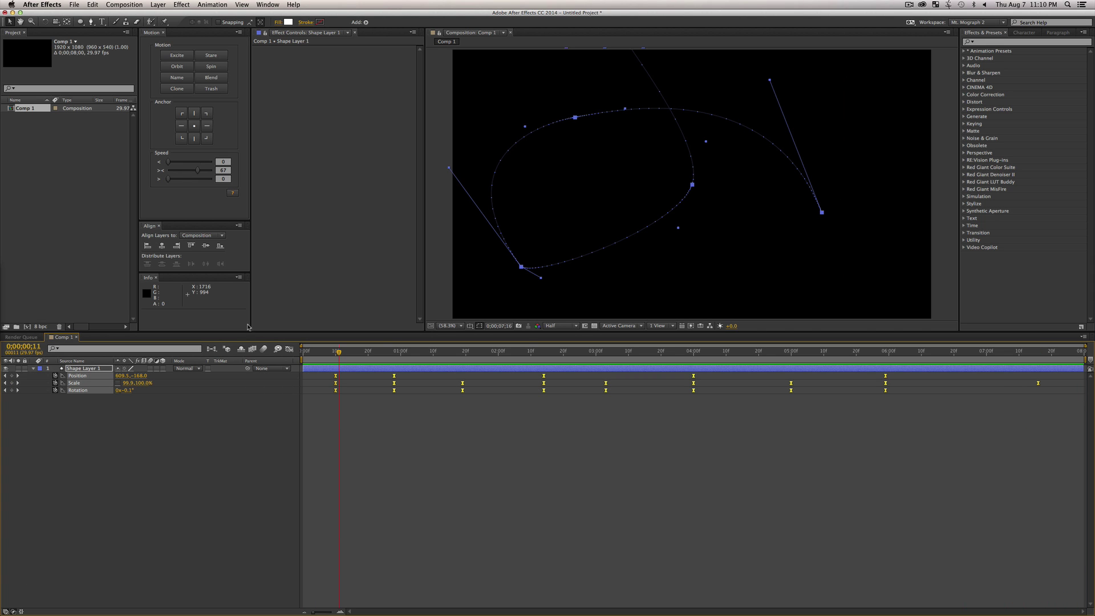
drag(194, 170, 189, 170)
click(253, 475)
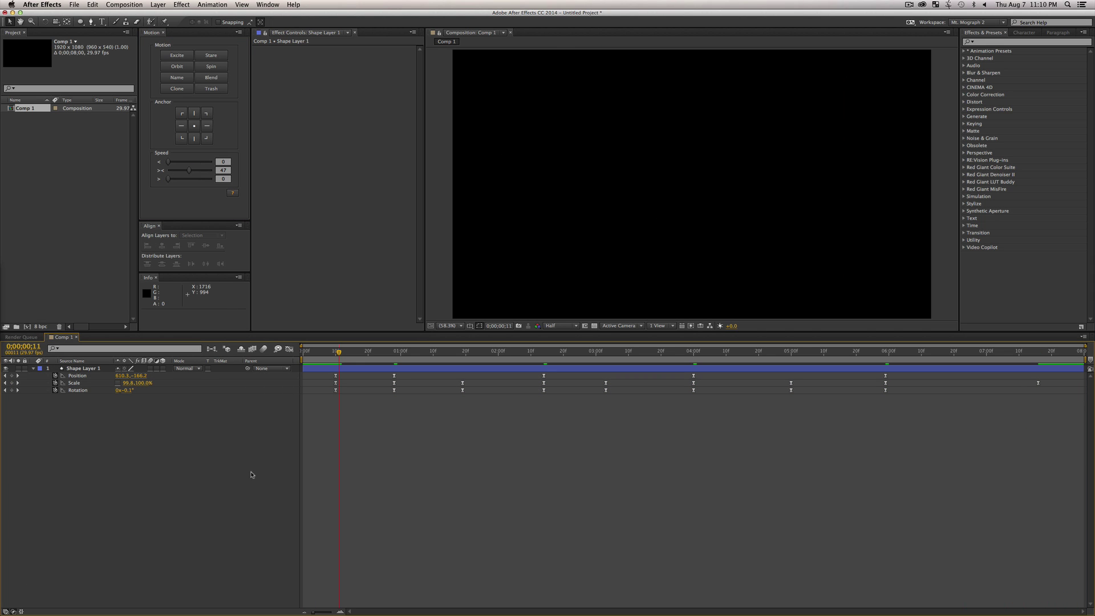
key(space)
key(space)
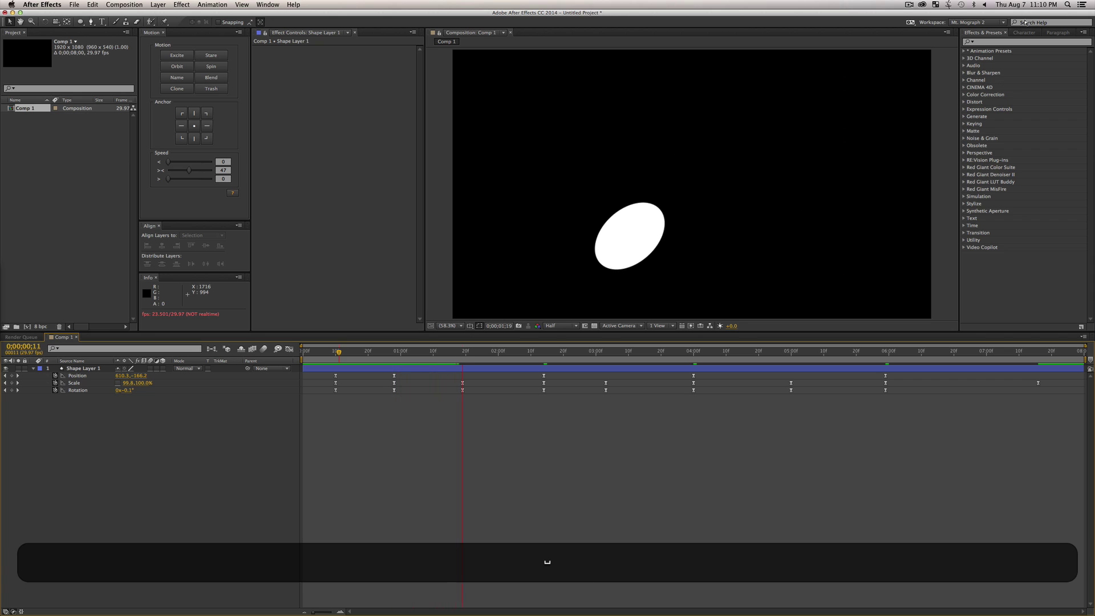
Step: Find the Turbulent Displace effect by searching for "turb" and apply it to the shape layer
click(1007, 42)
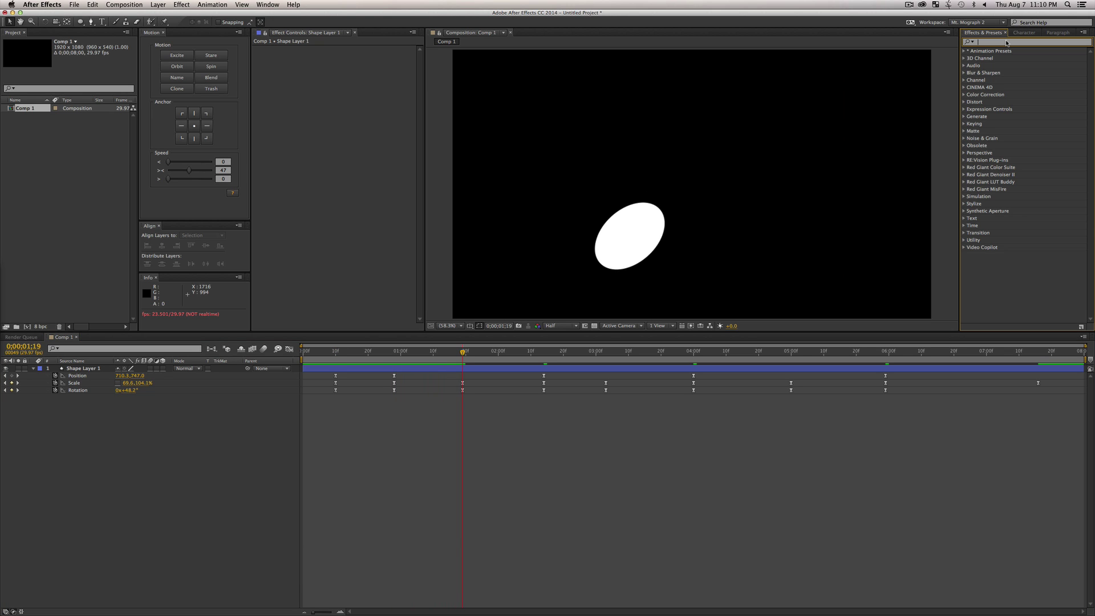
text(turb)
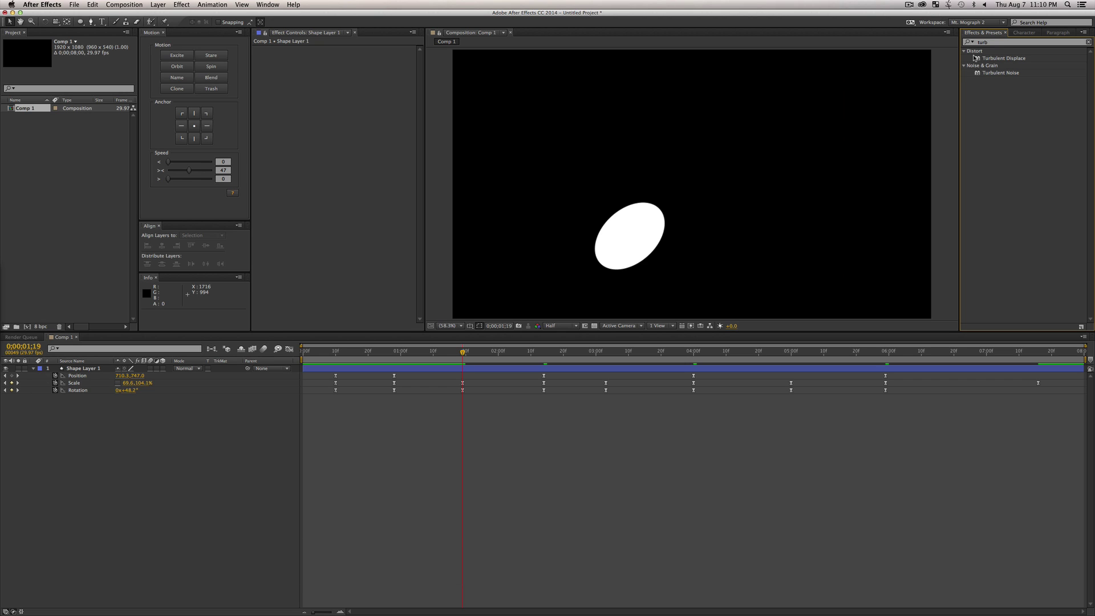
drag(992, 62, 92, 371)
Step: Rename the shape layer as Egg Lightning
key(Return)
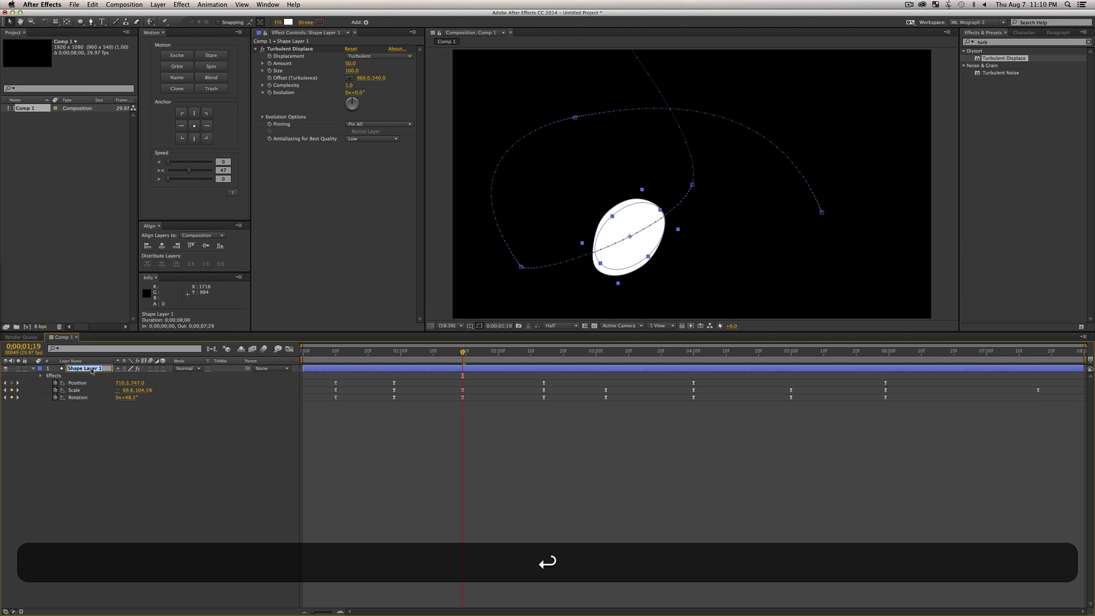
text(Egg Lightning)
key(Return)
click(242, 448)
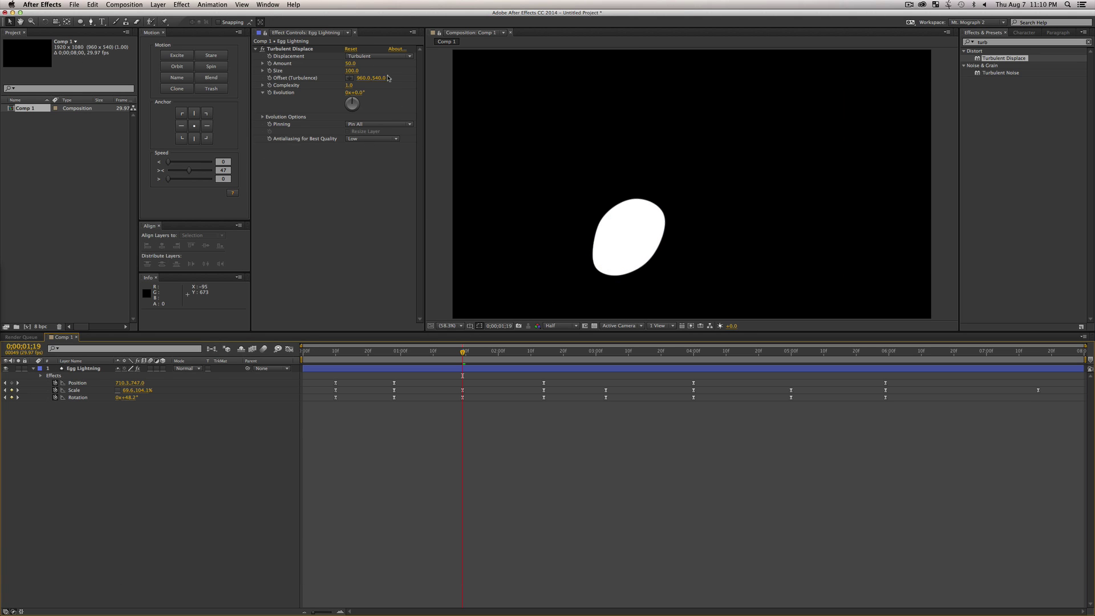
drag(352, 64, 420, 90)
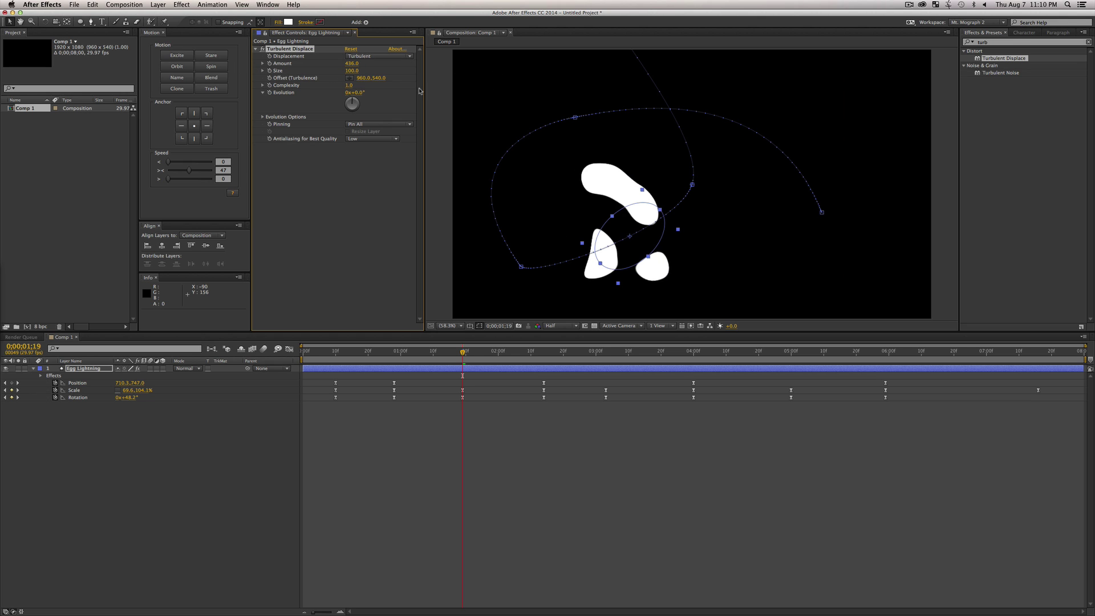
mouse_move(352, 70)
mouse_down()
mouse_move(369, 79)
mouse_move(364, 60)
mouse_up()
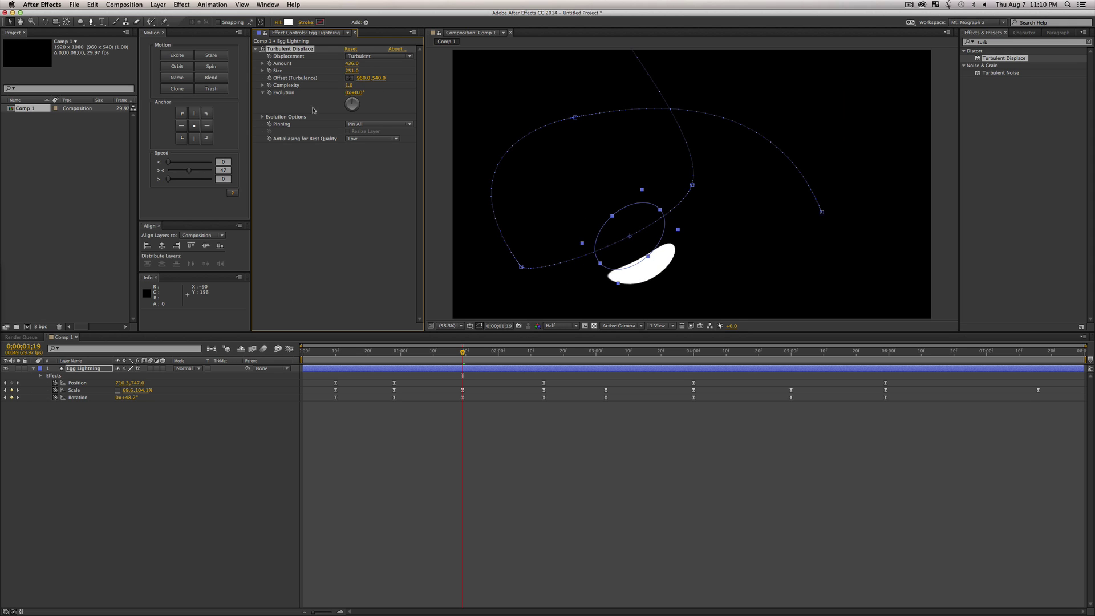
key(super+z)
key(super+z)
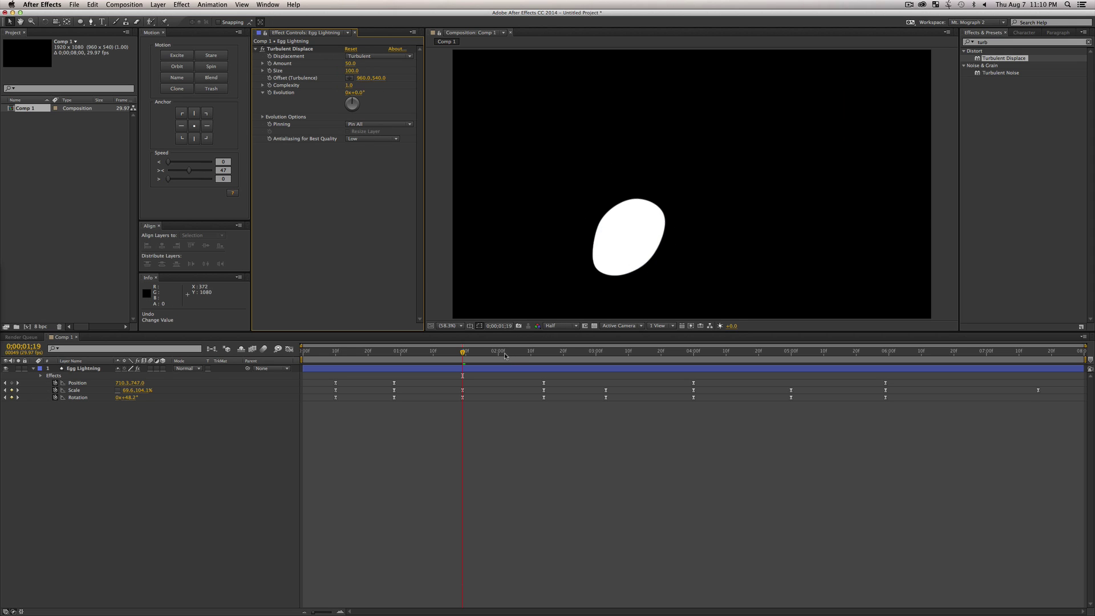
Step: Preview the displaced shape from the start, and at 0;00;01;12 set Turbulent Displace's Amount to 79 and Complexity to 2.6
drag(505, 356, 303, 357)
key(space)
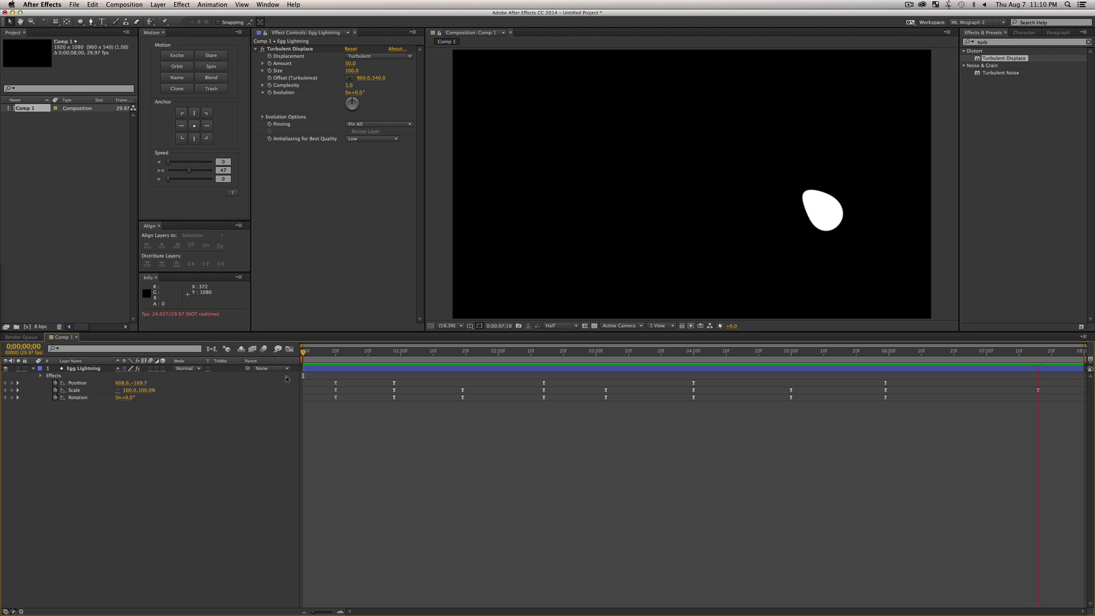
drag(347, 353, 444, 364)
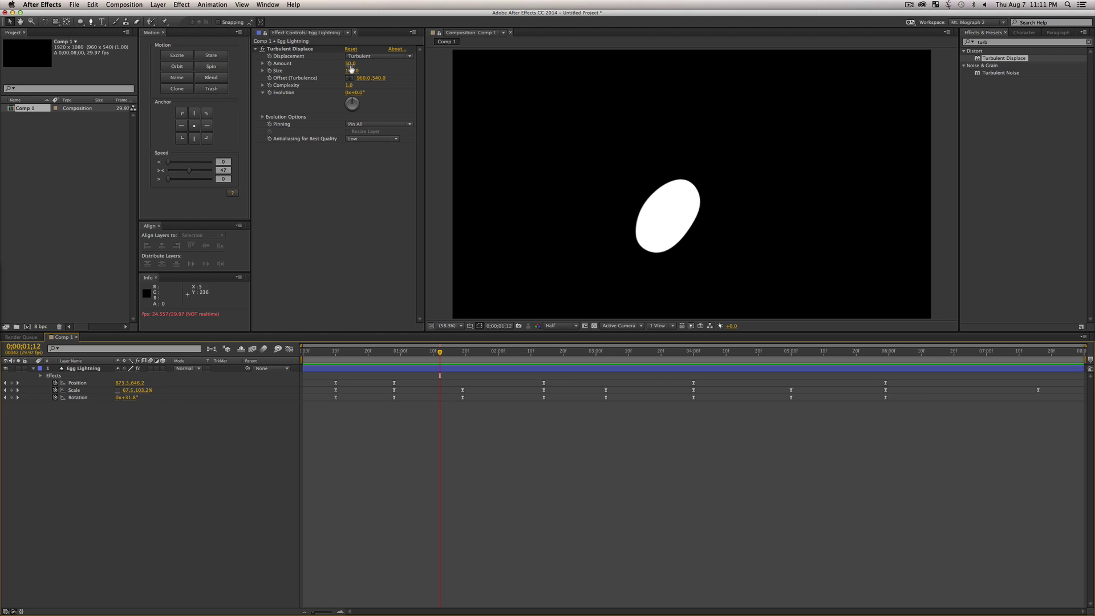
mouse_move(349, 65)
mouse_down()
mouse_move(381, 70)
mouse_move(368, 73)
mouse_up()
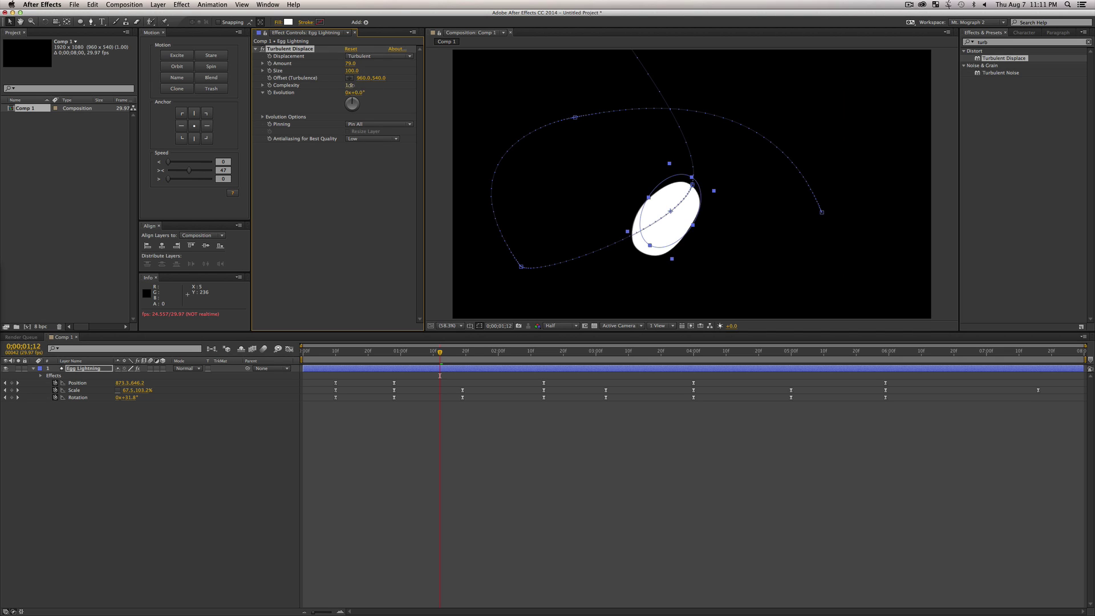
drag(350, 85, 425, 94)
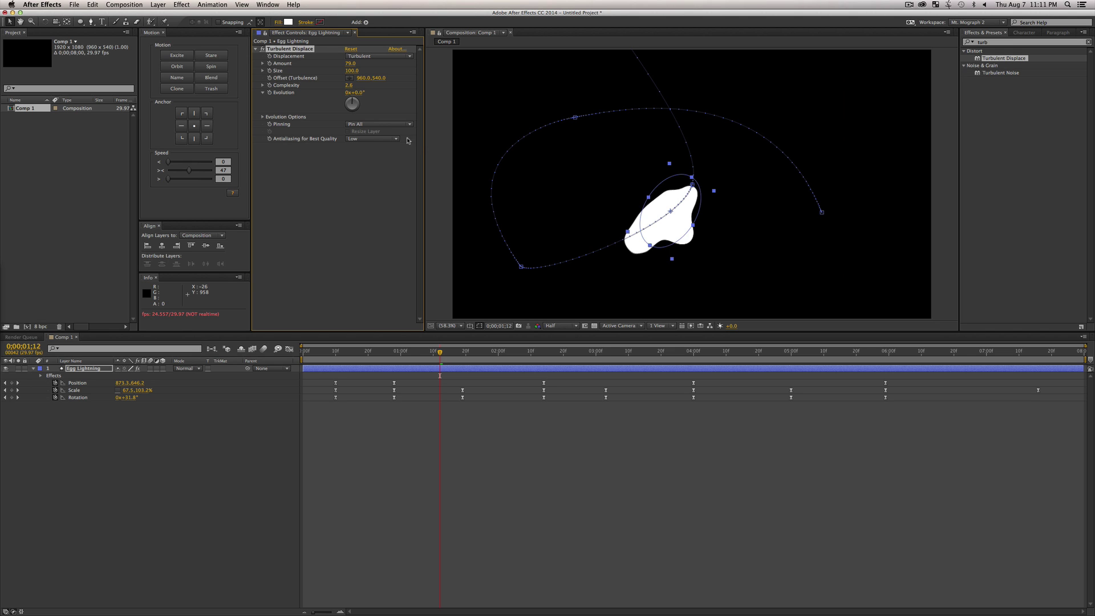
click(382, 142)
click(406, 245)
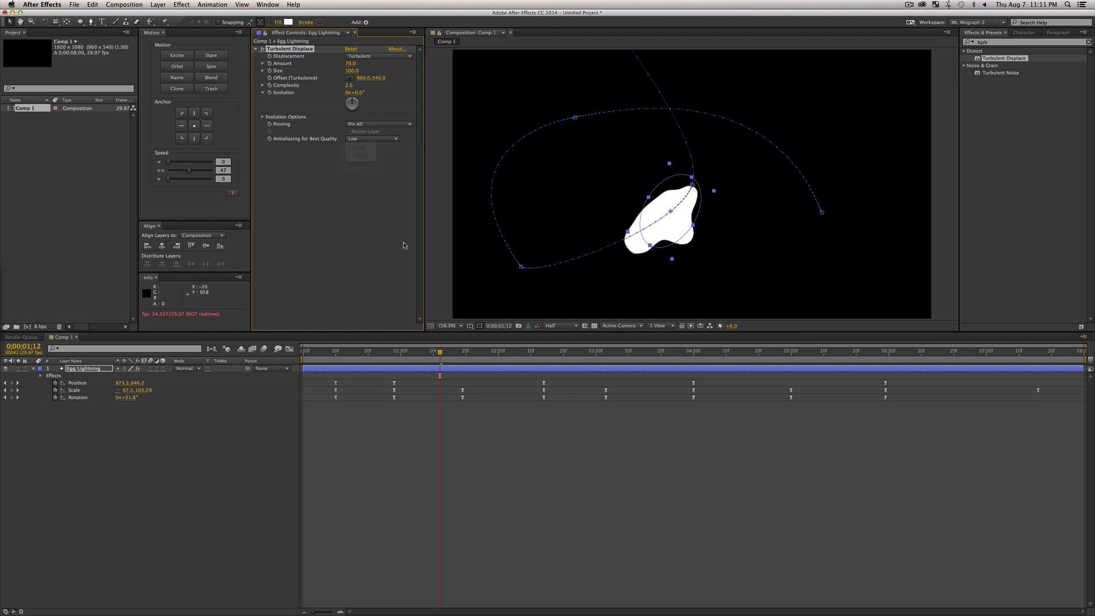
Step: Preview how the displaced shape changes along its motion path from 0;00;00;13 onward
click(464, 353)
drag(466, 356, 345, 371)
key(space)
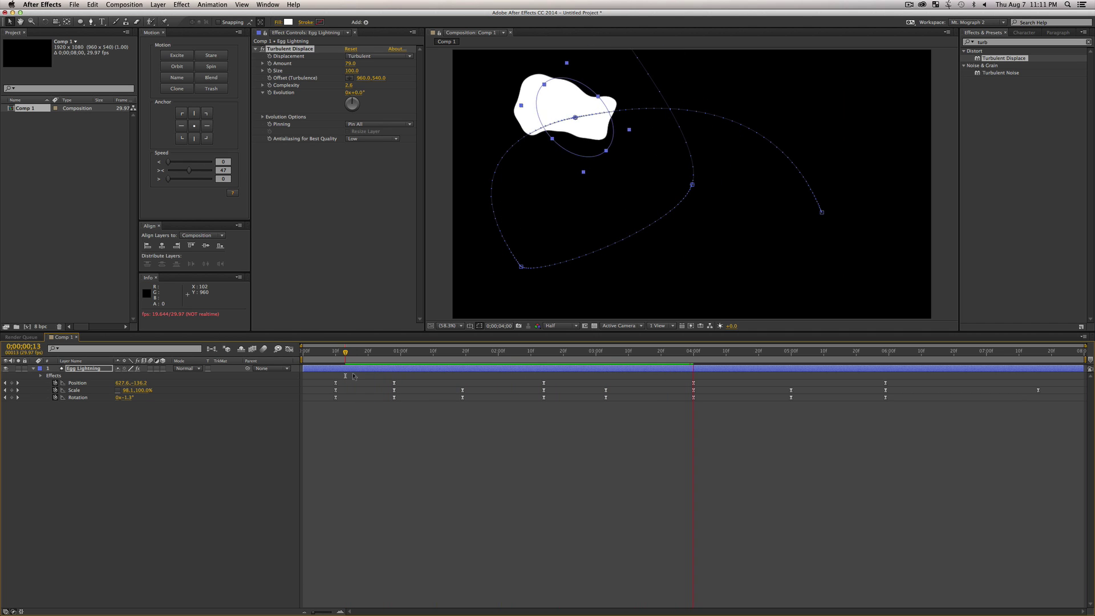
key(space)
key(space)
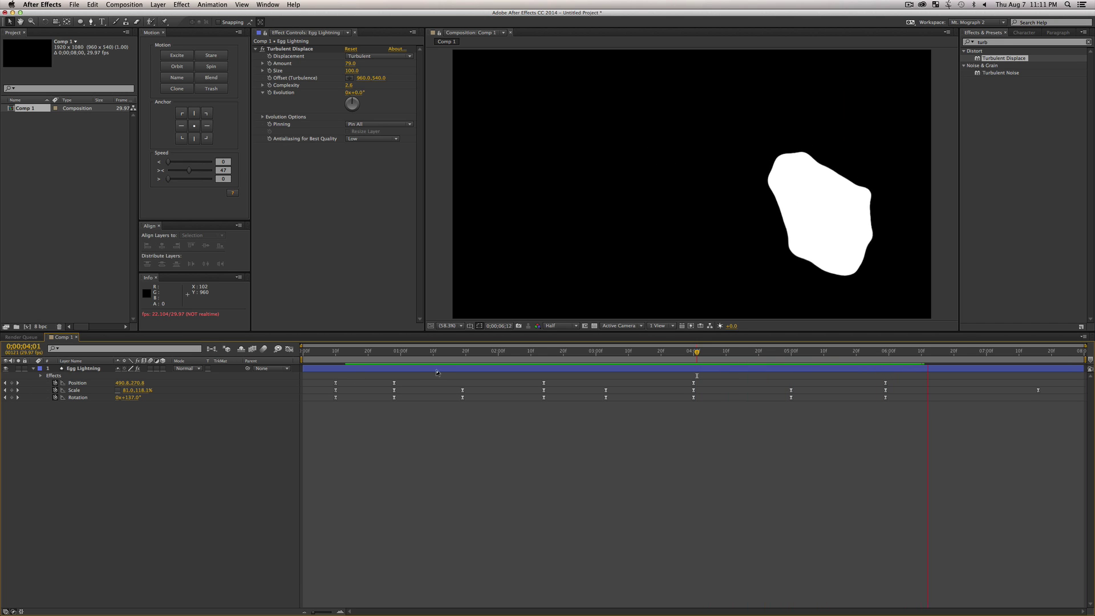
key(space)
drag(573, 355, 375, 354)
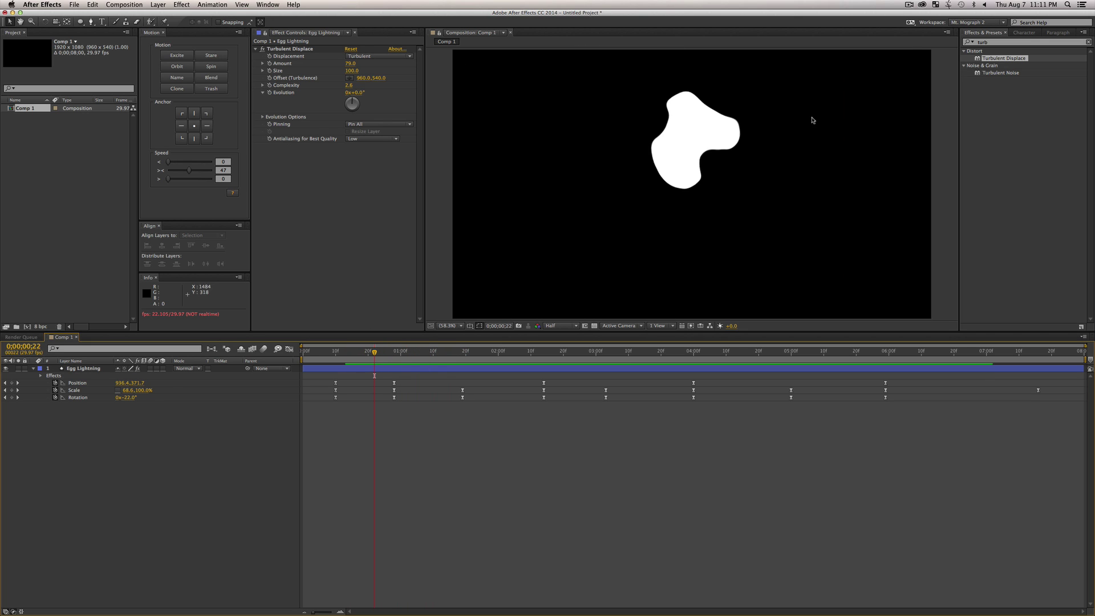
drag(696, 116, 782, 113)
key(super+z)
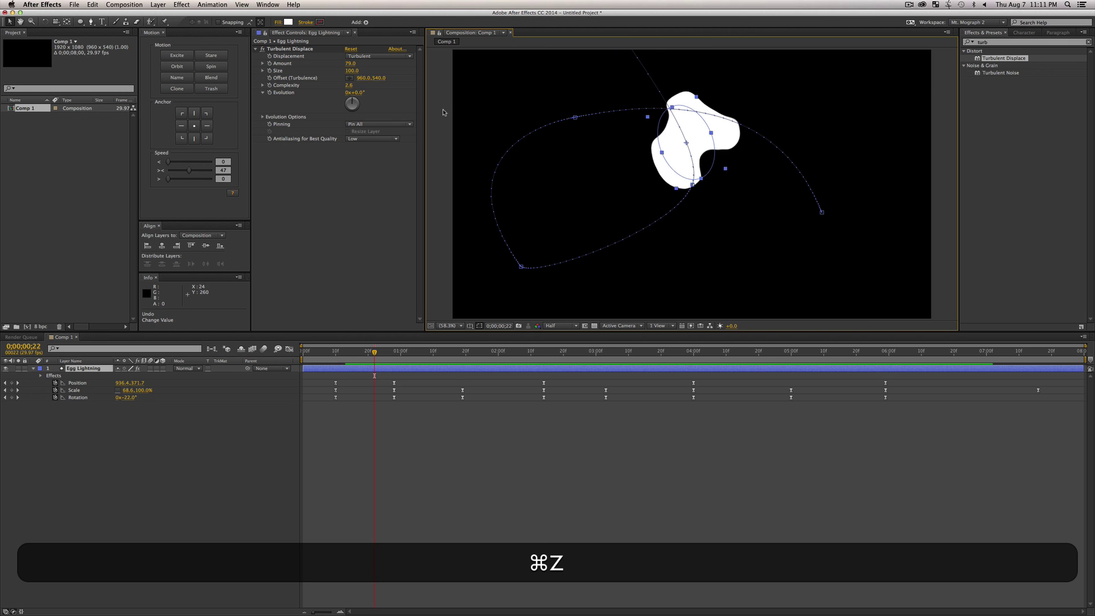
Step: Drive Turbulent Displace's Evolution on the Egg Lightning layer with the expression time*140 and preview the animation
alt+click(270, 93)
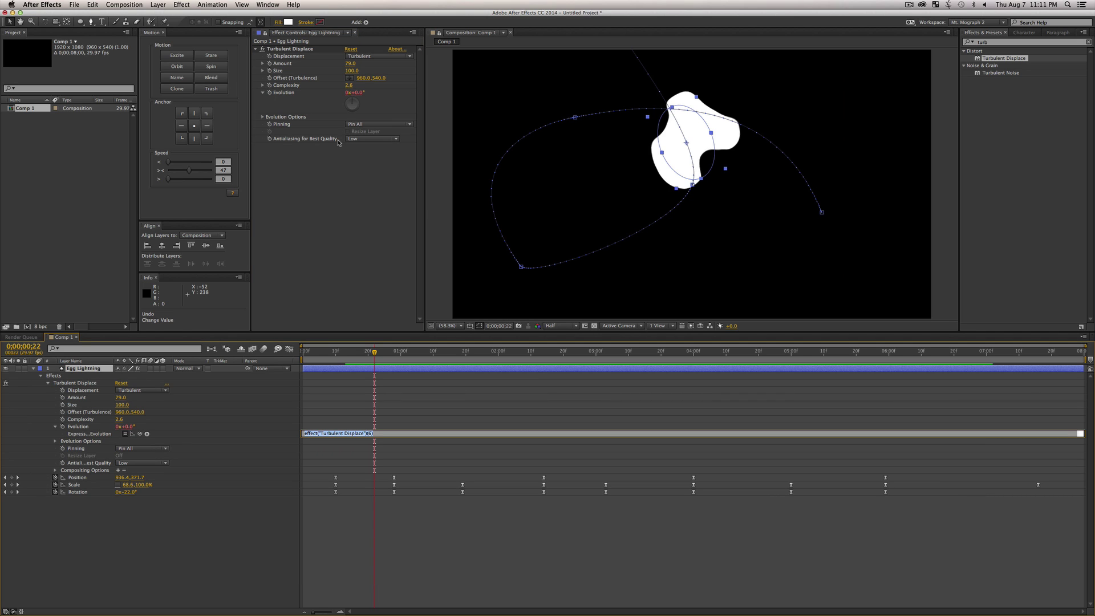
text(time()
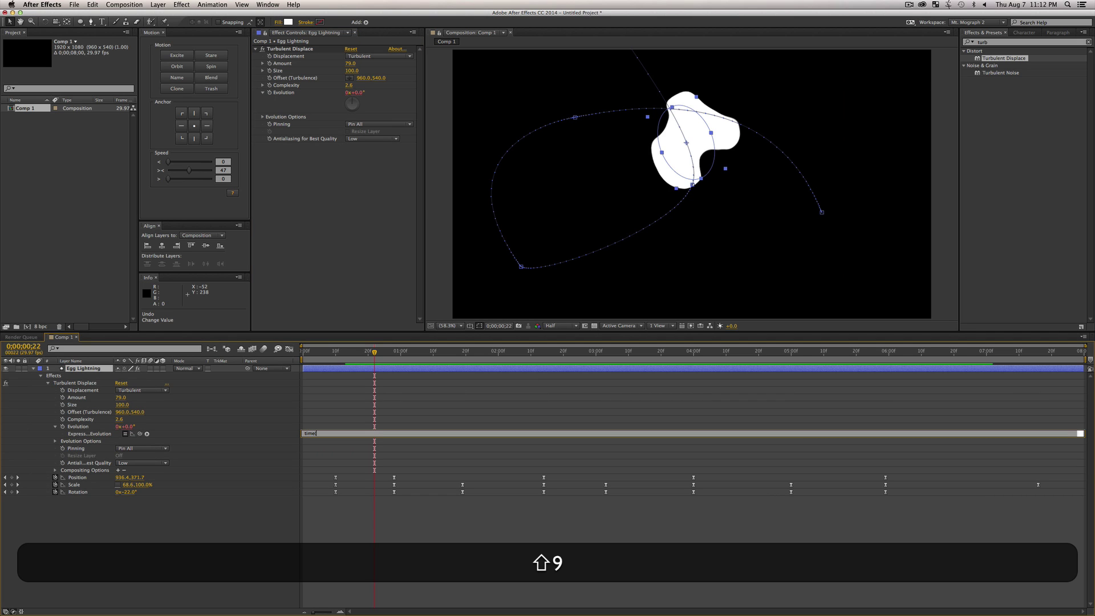
key(shift+BackSpace)
text(*1)
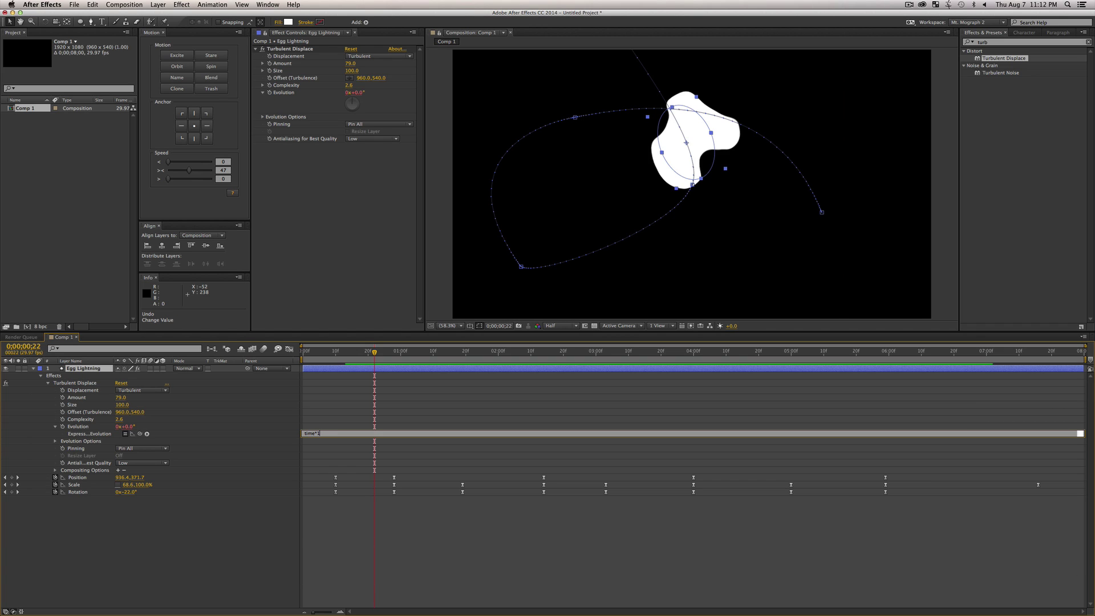
text(4)
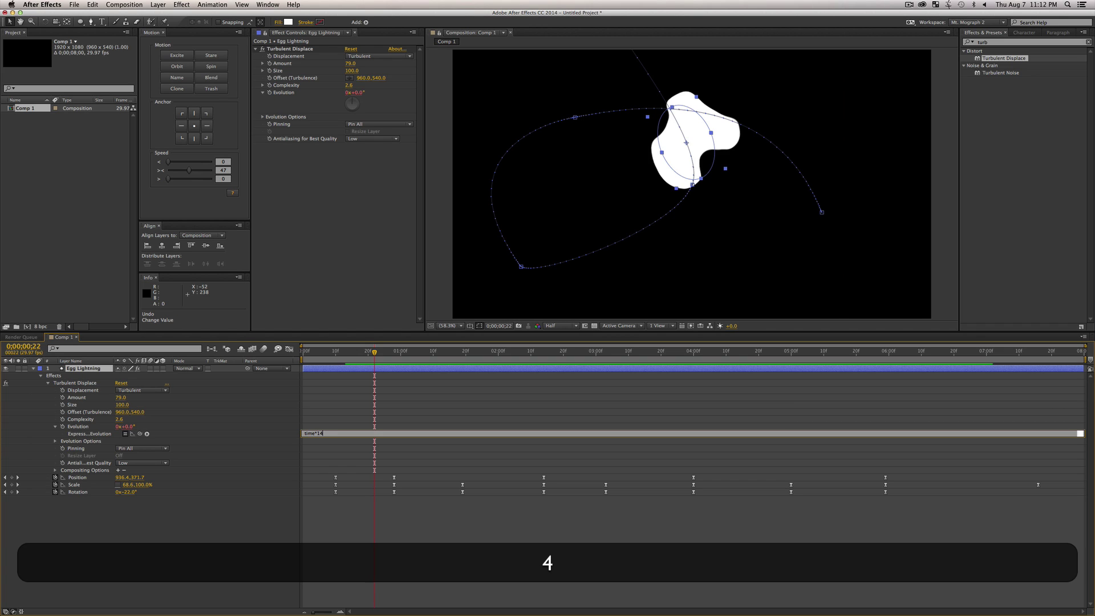
text(0)
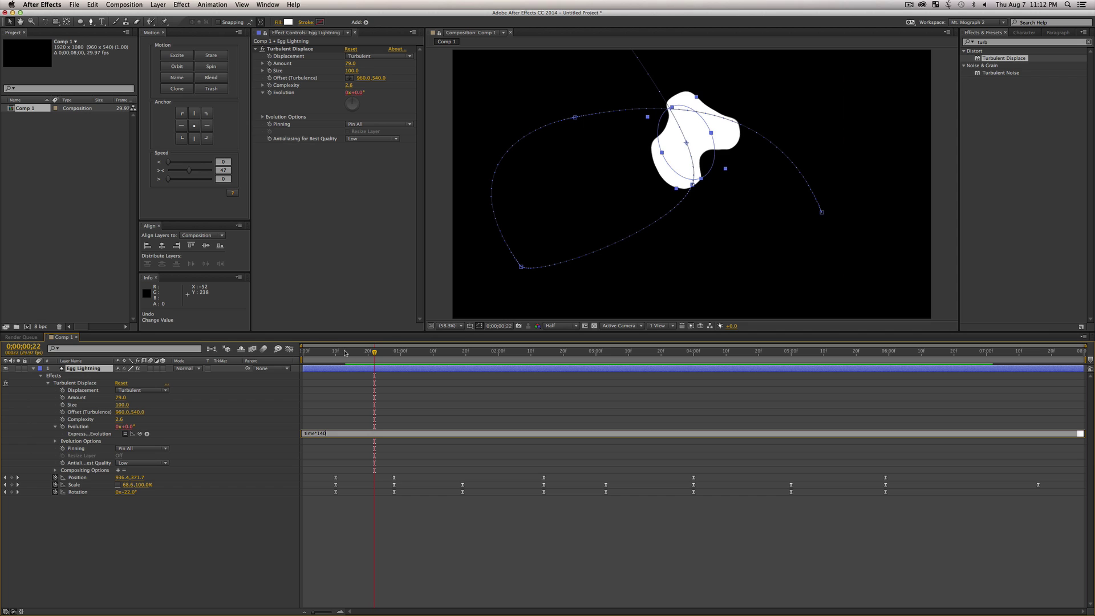
key(KP_Enter)
key(space)
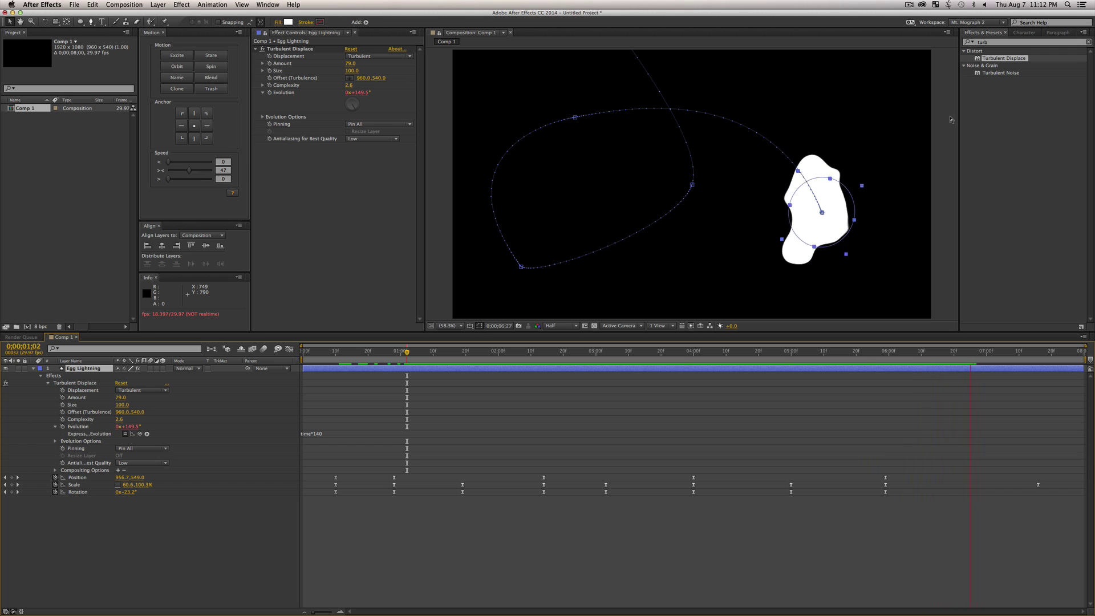
key(space)
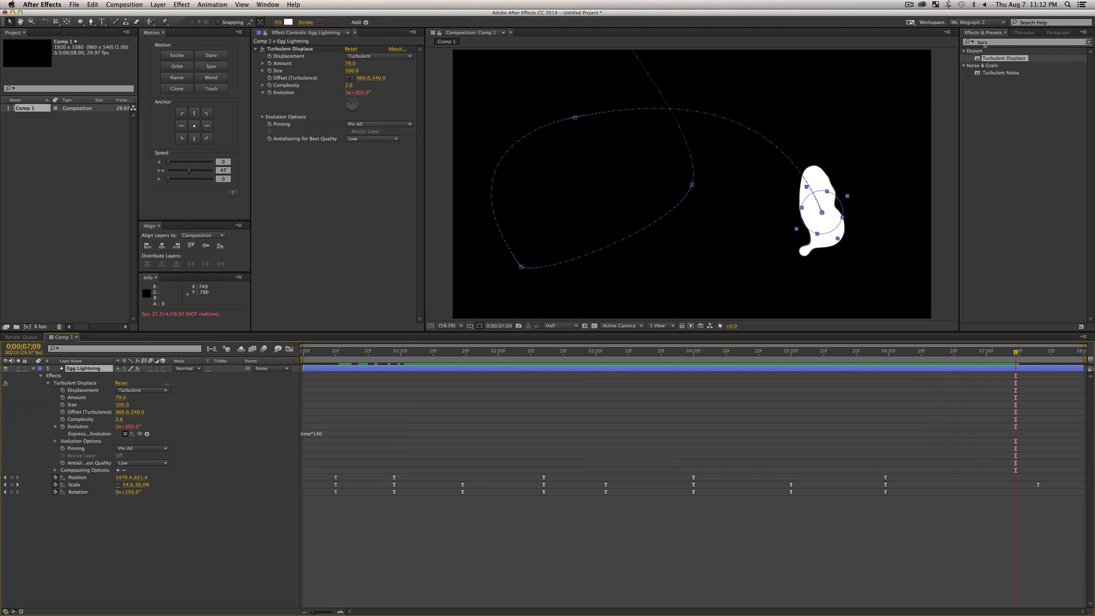
Step: Find the Fill effect by searching for "fill" and apply it to the Egg Lightning layer below Turbulent Displace
click(990, 42)
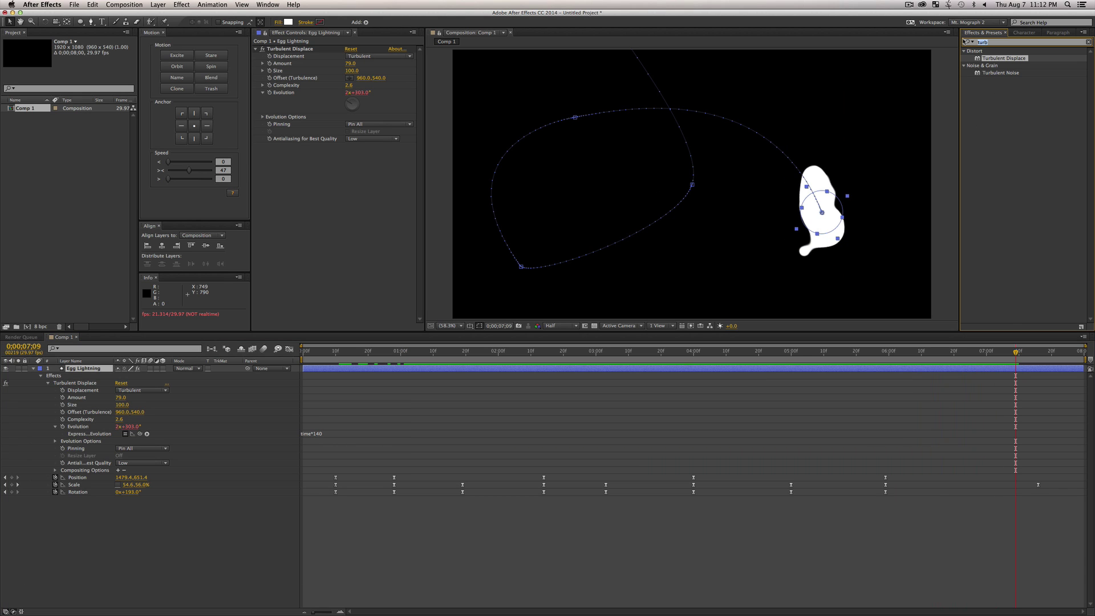
text(g)
key(BackSpace)
text(fill)
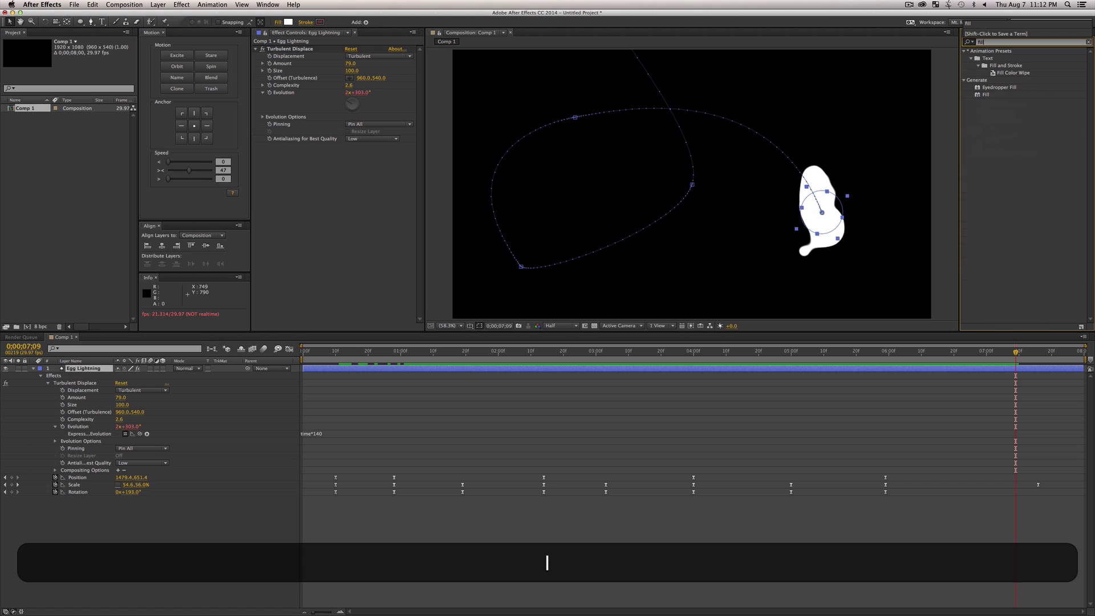
drag(986, 94, 364, 201)
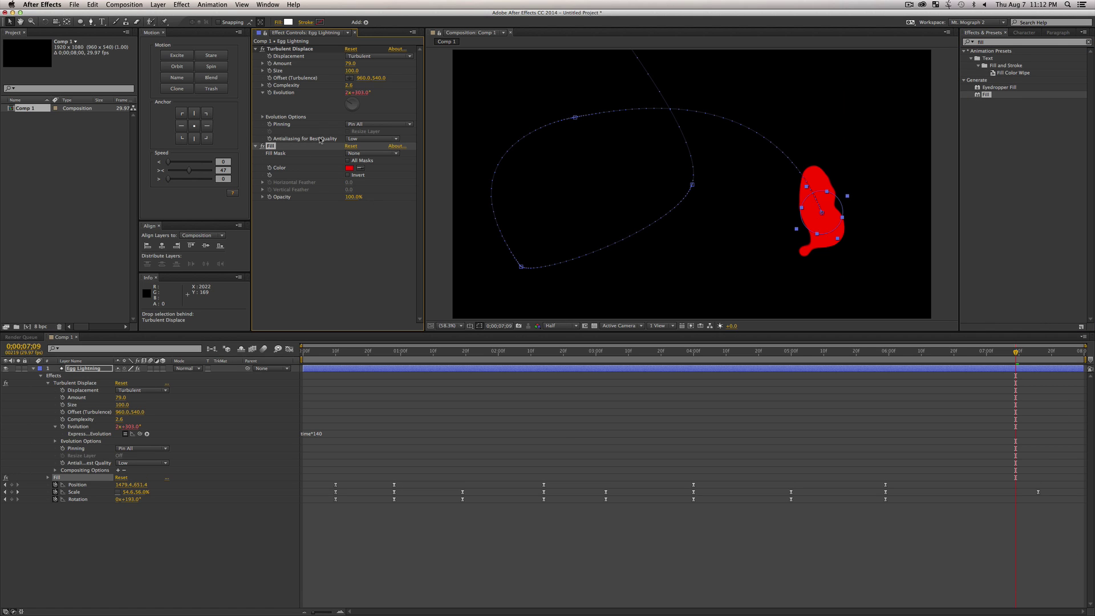
Step: Set the Fill effect's color to light blue B9E8FF
click(287, 21)
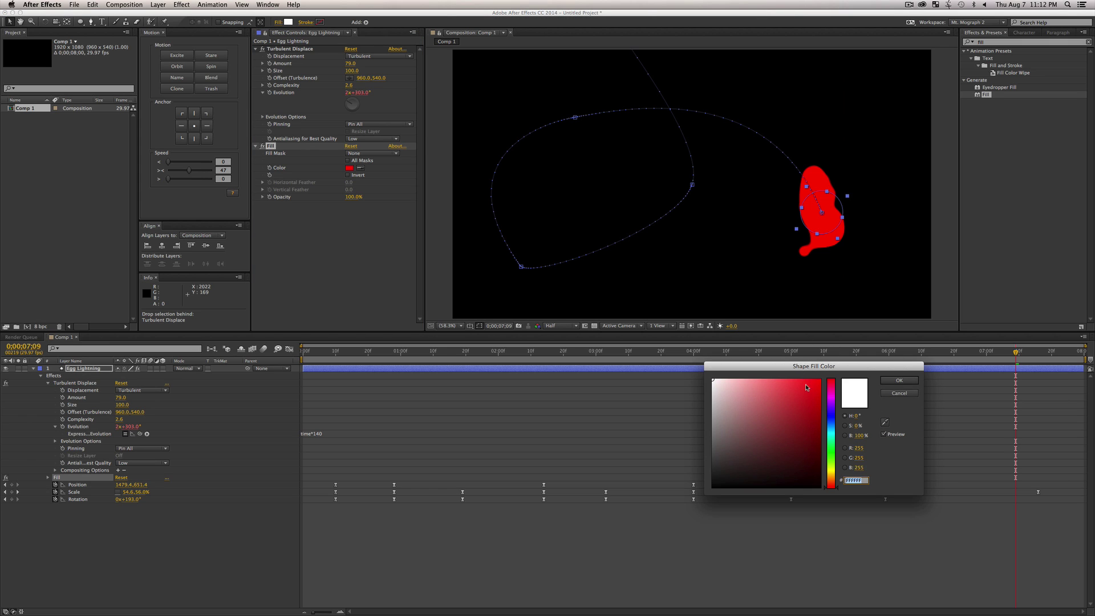
click(899, 394)
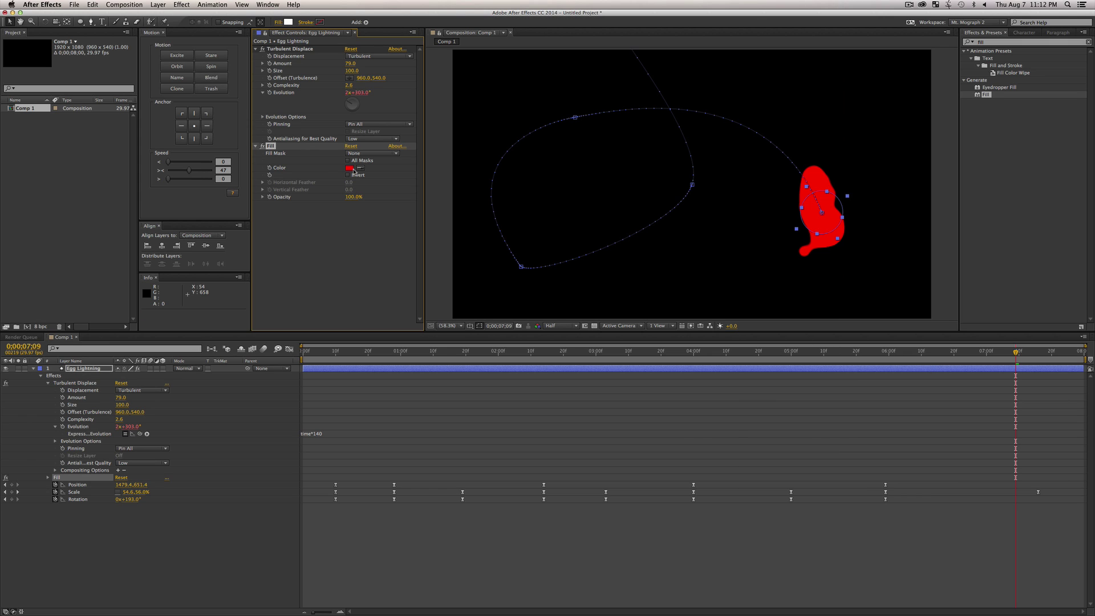
click(350, 169)
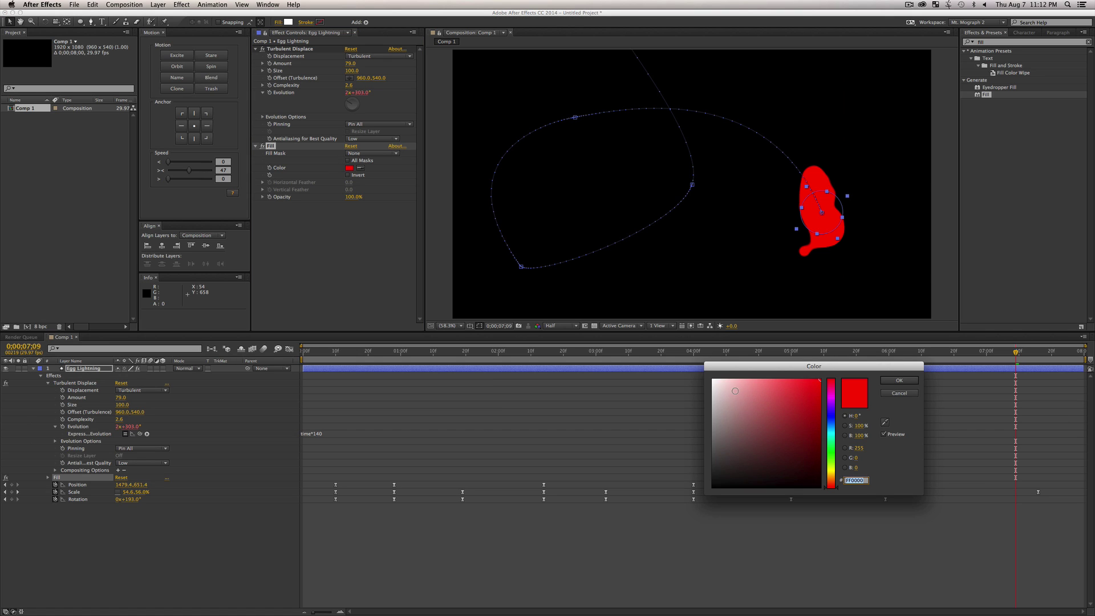
drag(735, 390, 729, 380)
drag(831, 421, 831, 429)
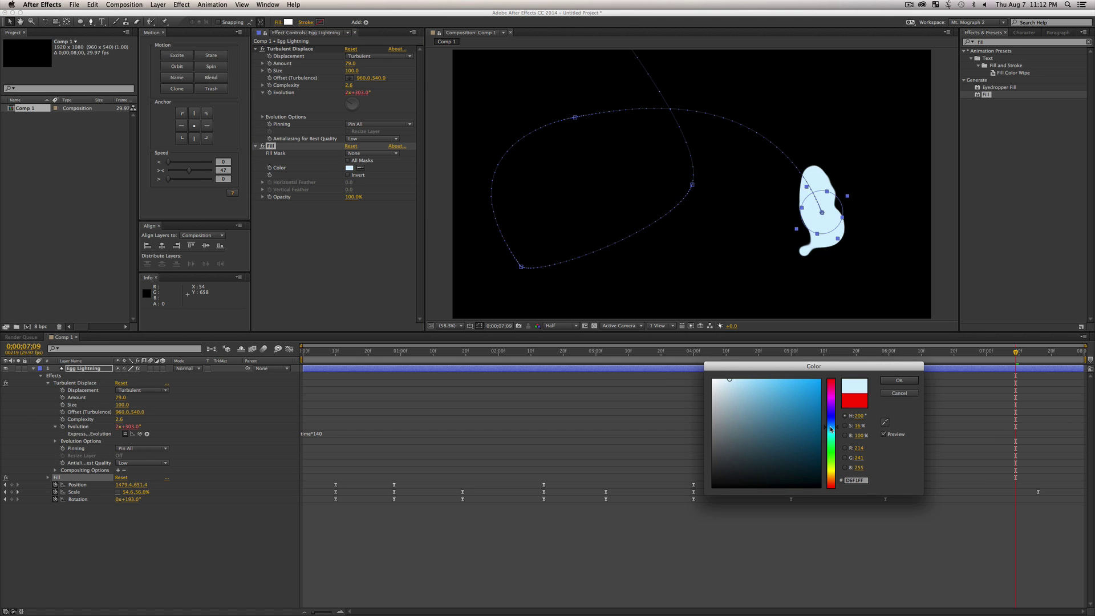
drag(729, 382, 742, 378)
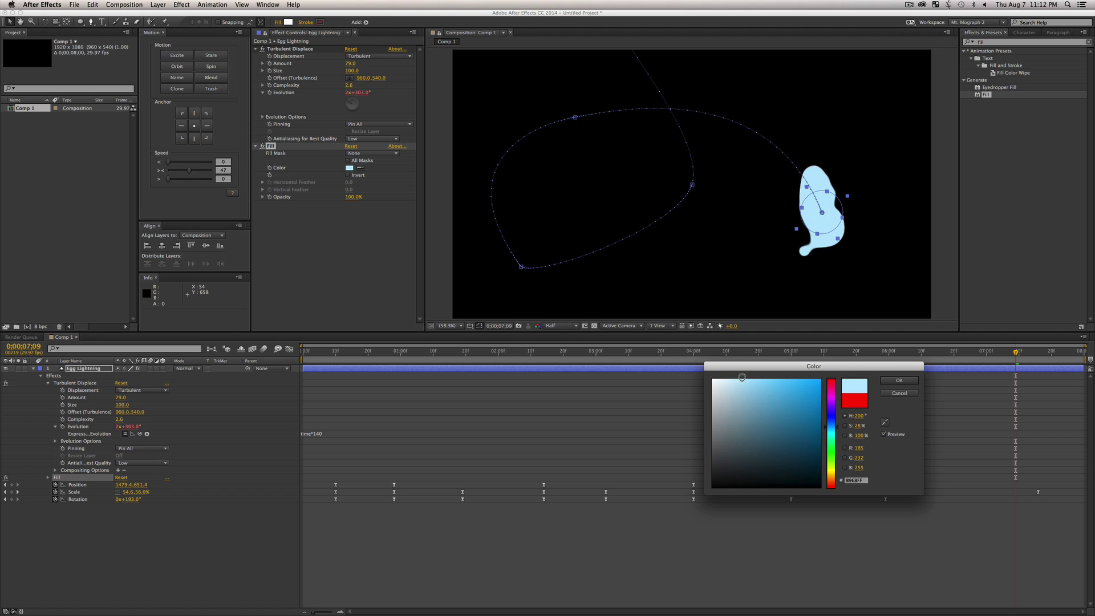
click(900, 380)
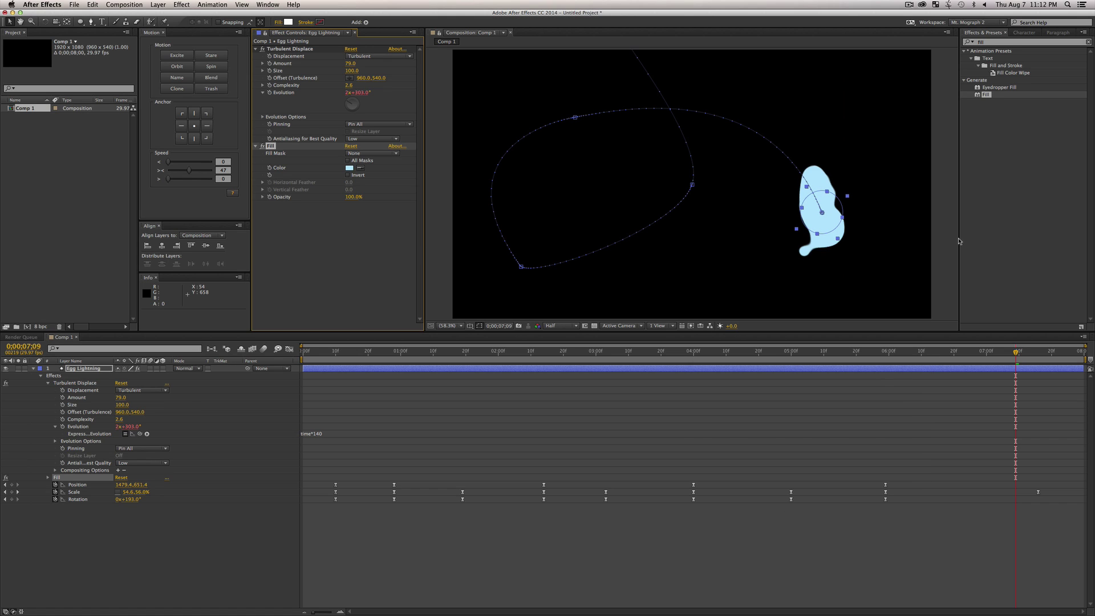
Step: Search for "glow", apply Glow below Fill, and set its Threshold to 81.6%, Radius to 100 and Intensity to 1.4
click(985, 42)
text(glow)
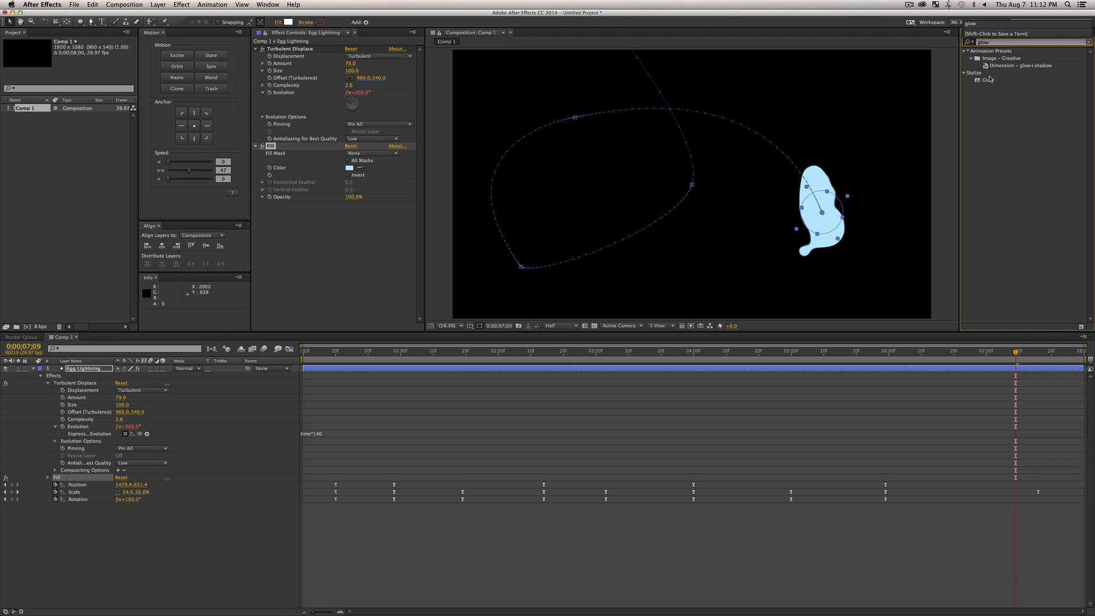
drag(991, 79, 331, 259)
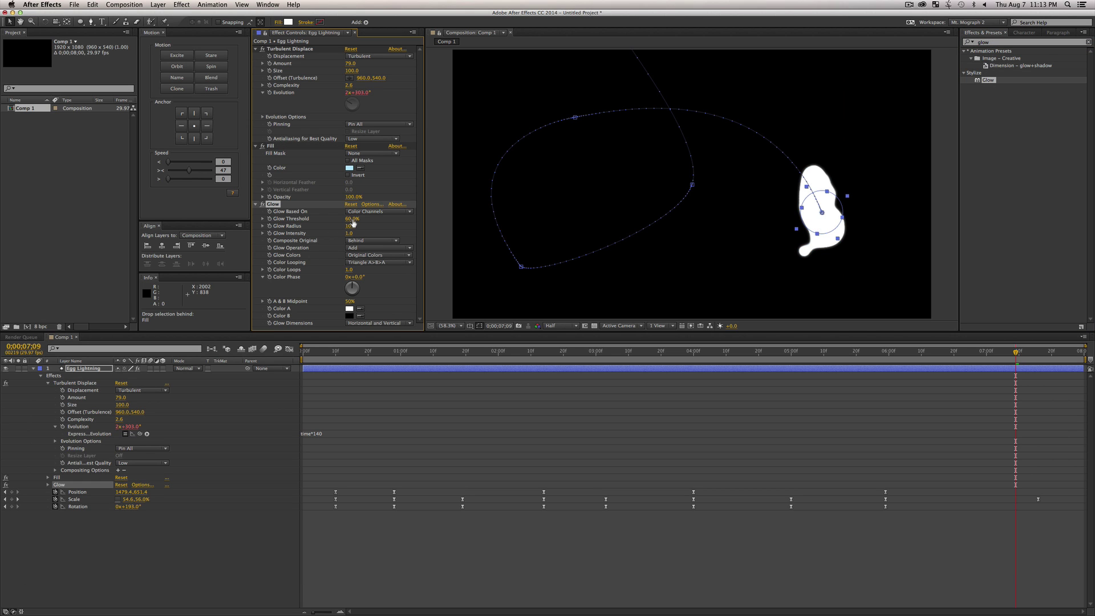
drag(352, 221, 390, 226)
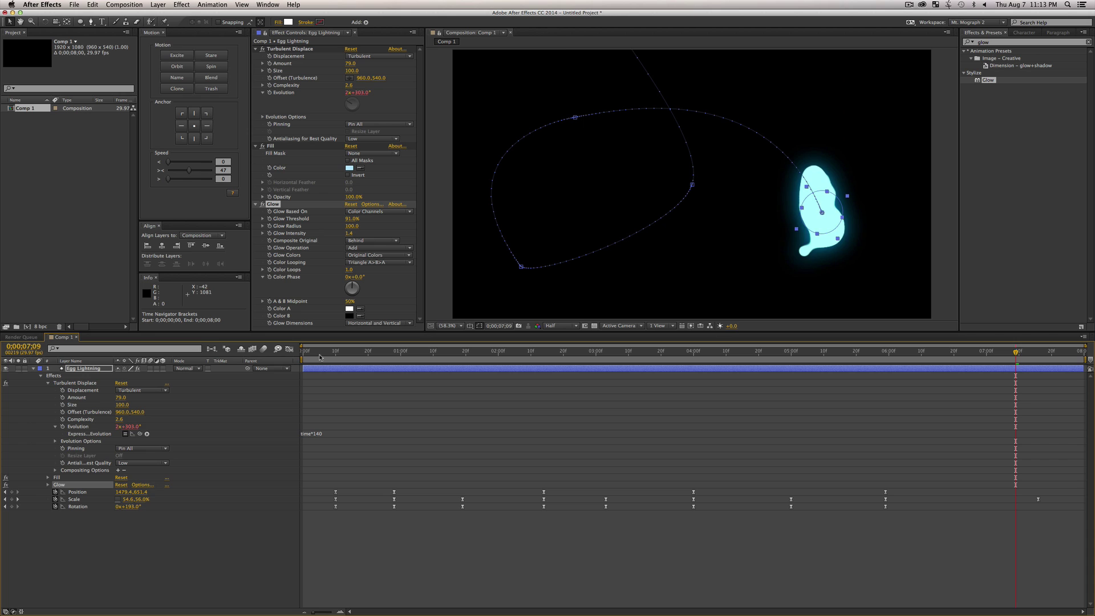
Step: Preview the glowing shape's animation and return to 0;00;01;15
key(space)
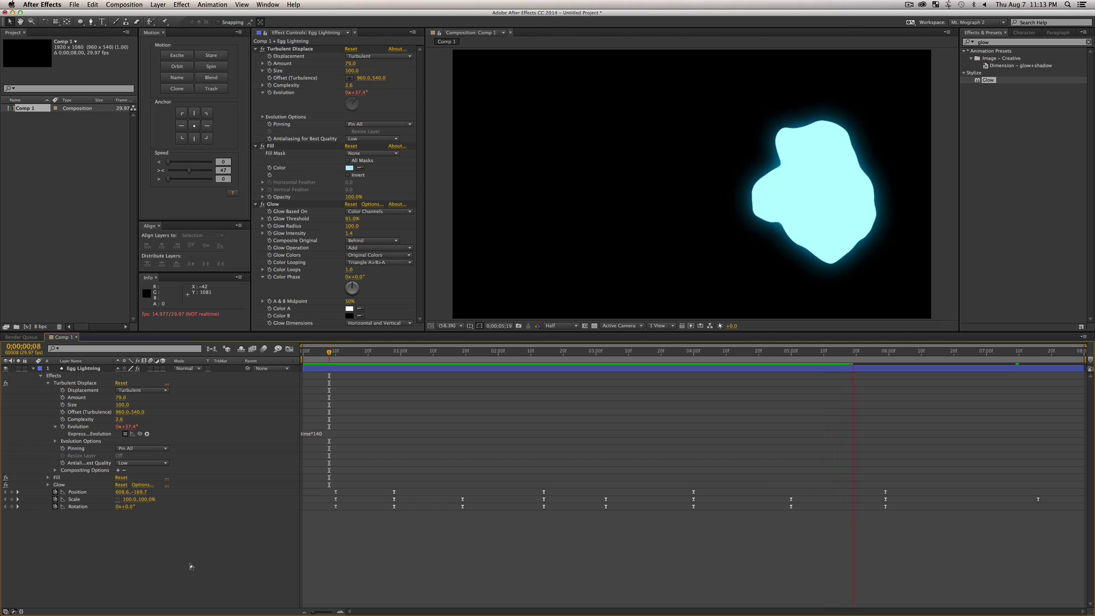
key(space)
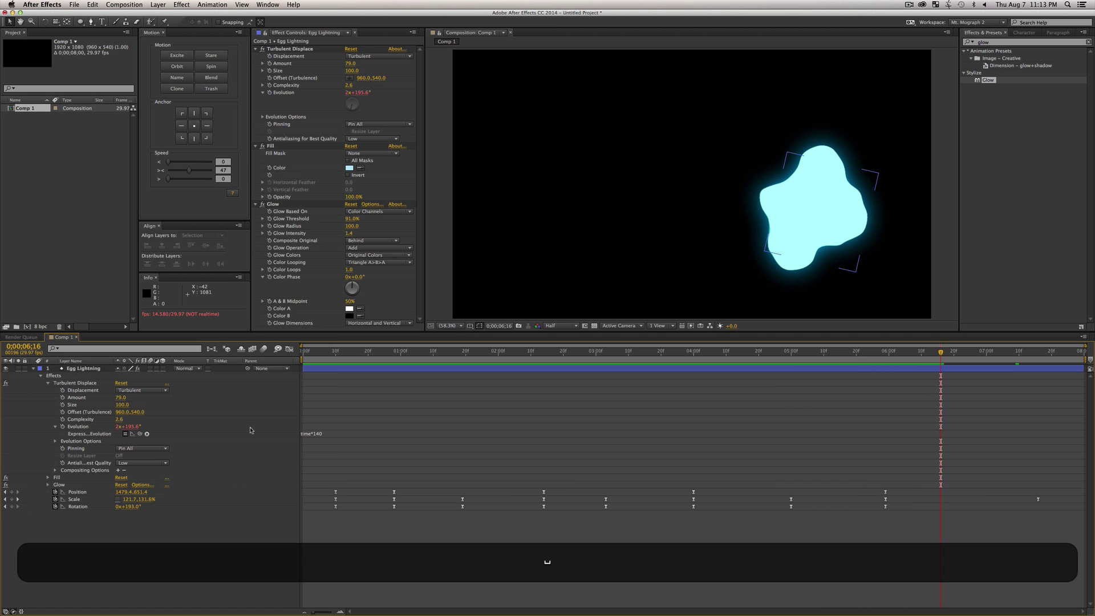
drag(321, 354, 449, 391)
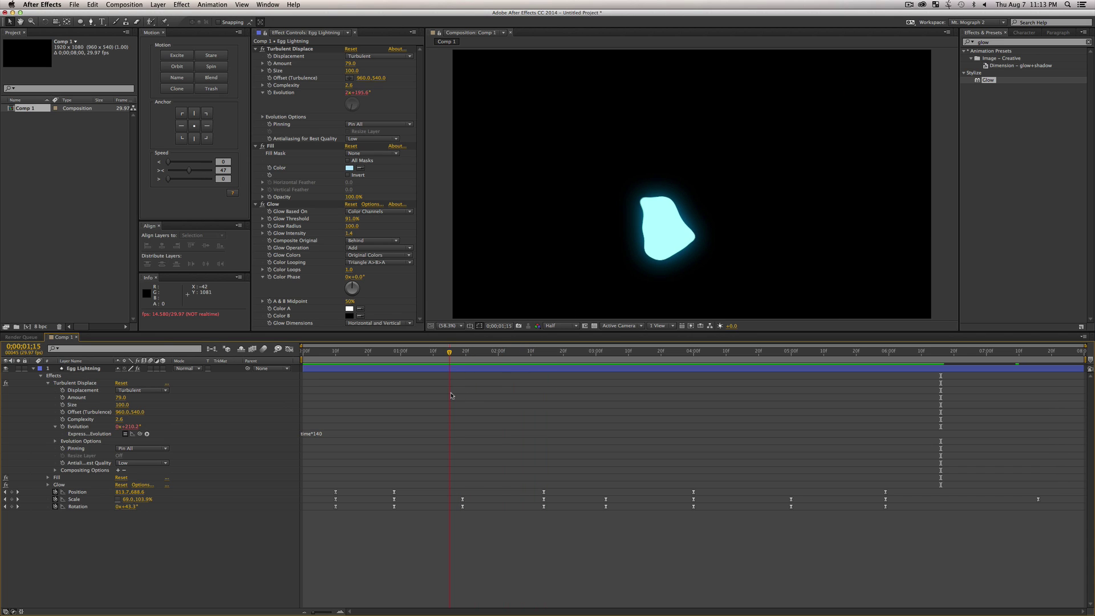
Step: Duplicate the Egg Lightning layer and pre-compose the copy as "Egg Lighting Accents", moving all attributes into the new composition
click(100, 370)
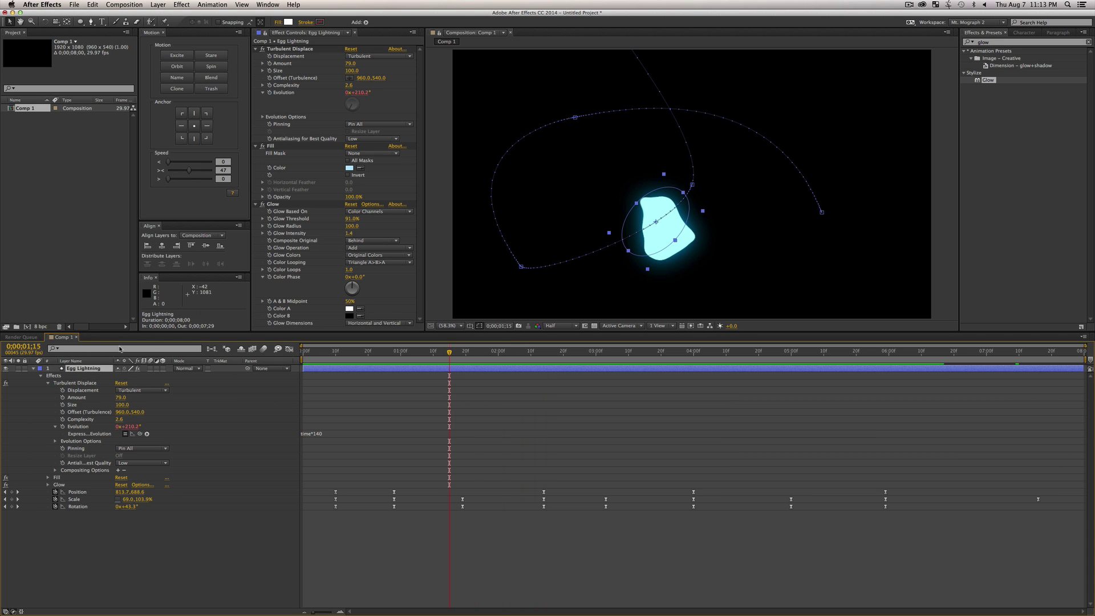
key(super)
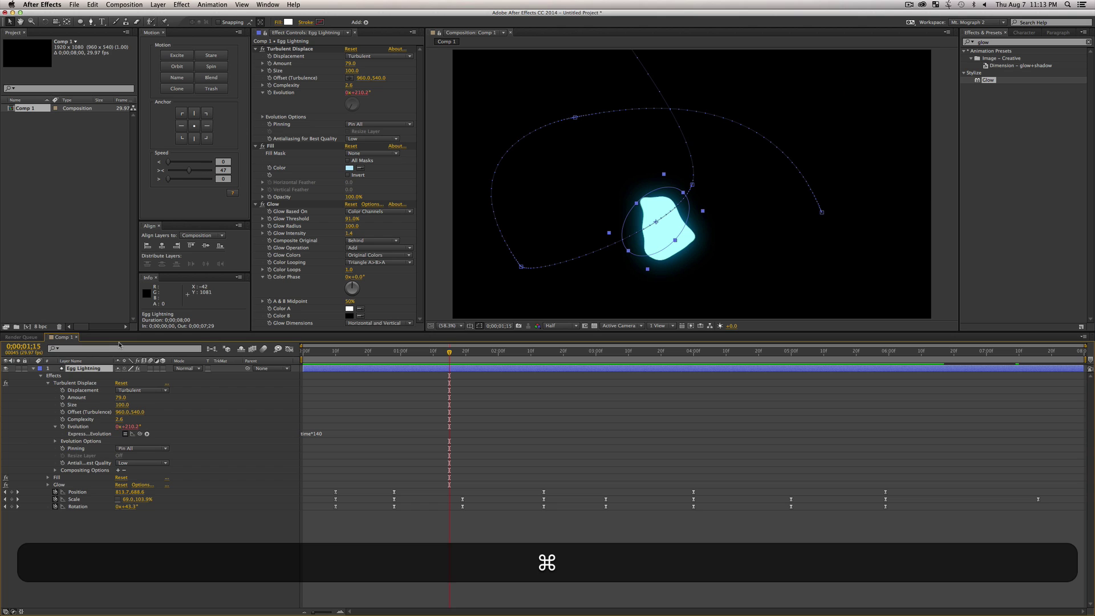
key(super+d)
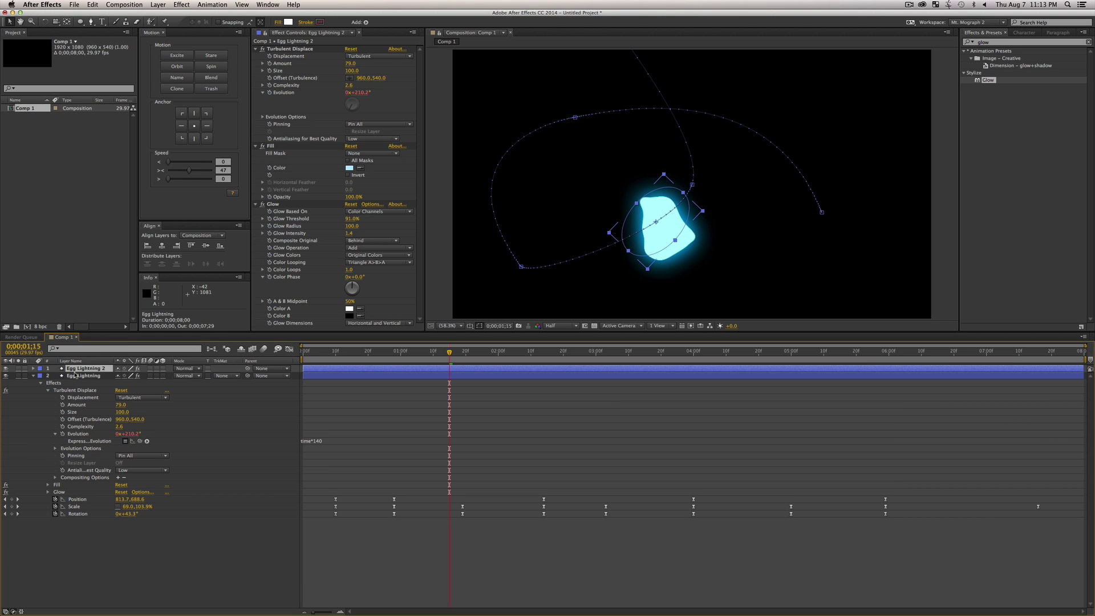
key(shift)
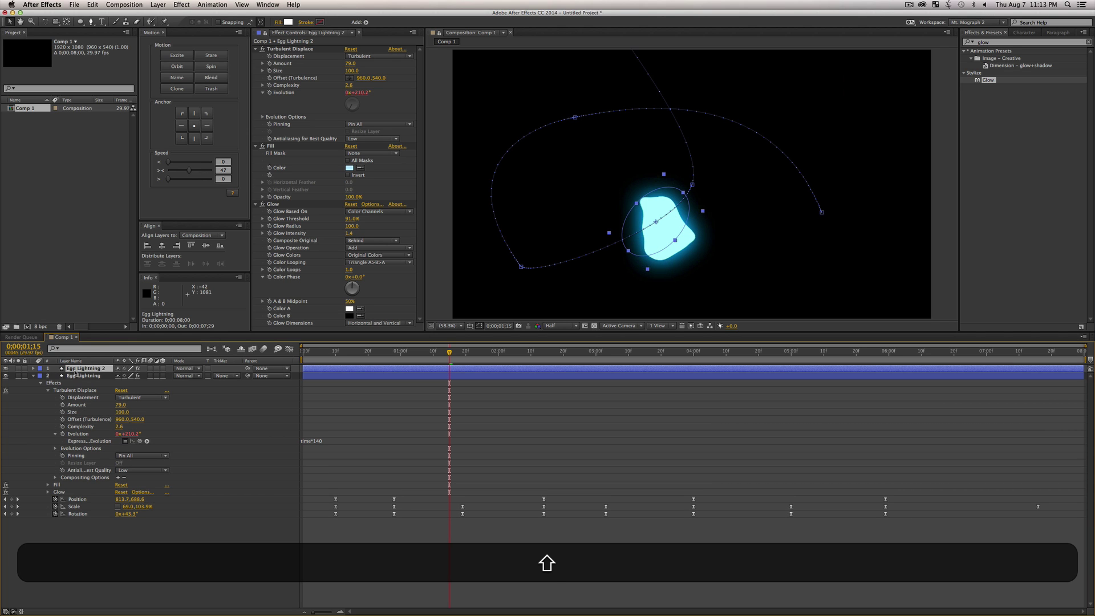
key(super+shift+c)
key(shift)
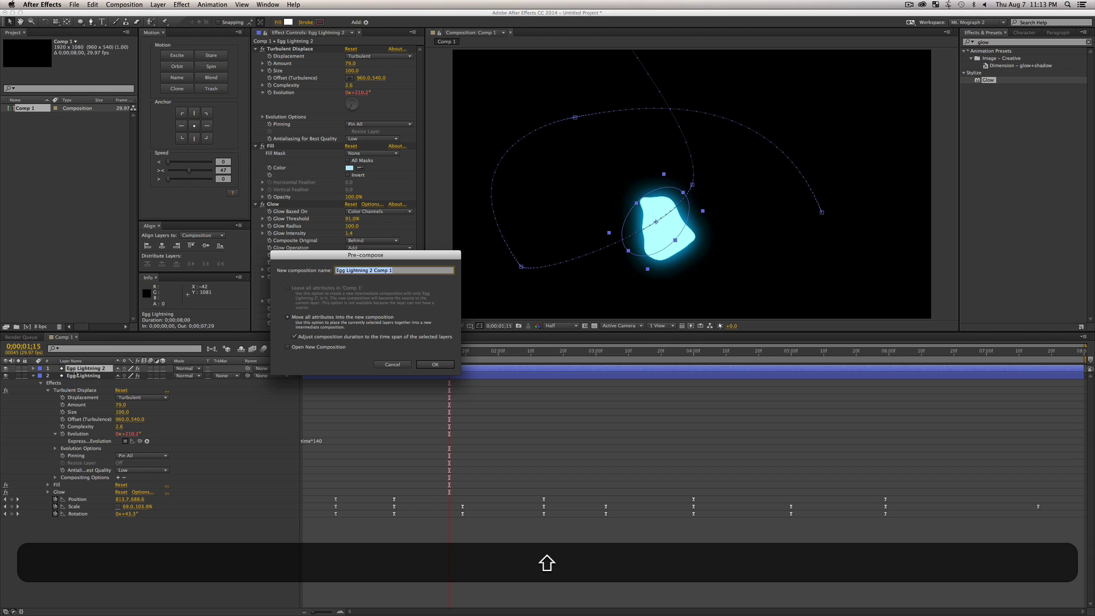
text(Egg Lighting Accents)
key(Return)
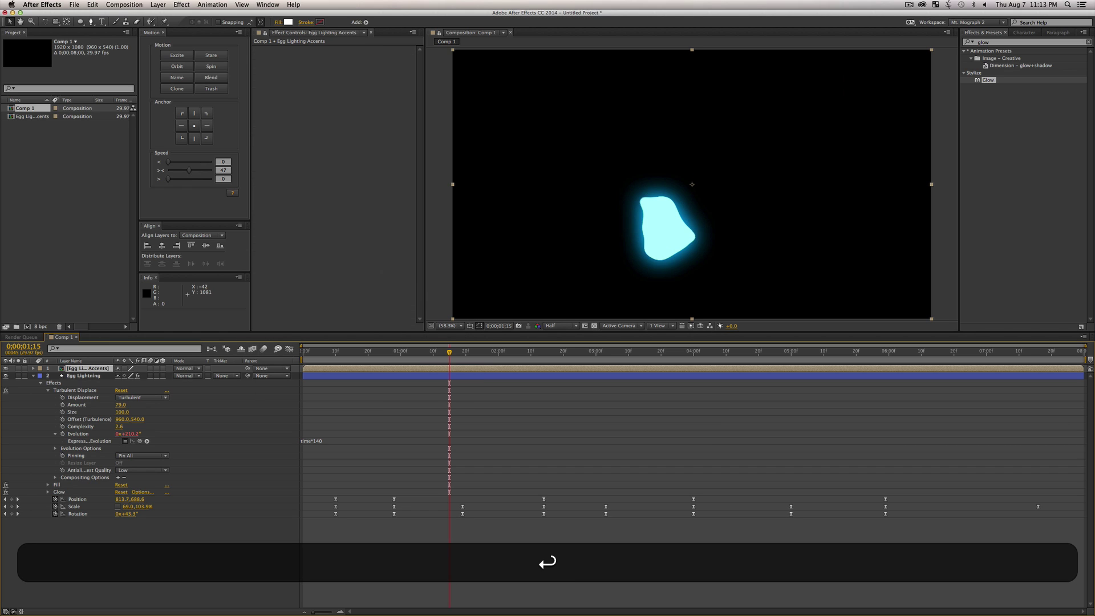
Step: At 0;00;01;10, find Turbulent Displace by searching for "tur" and apply it to the Egg Lighting Accents layer
mouse_move(449, 352)
mouse_down()
mouse_move(517, 360)
mouse_move(451, 364)
mouse_move(639, 358)
mouse_move(433, 362)
mouse_up()
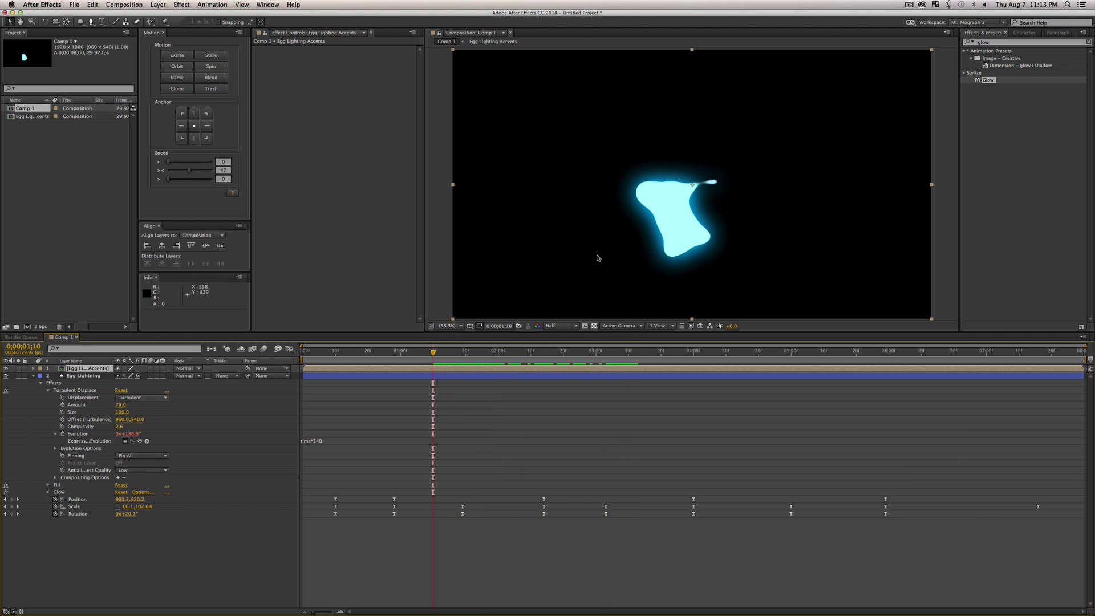
click(992, 43)
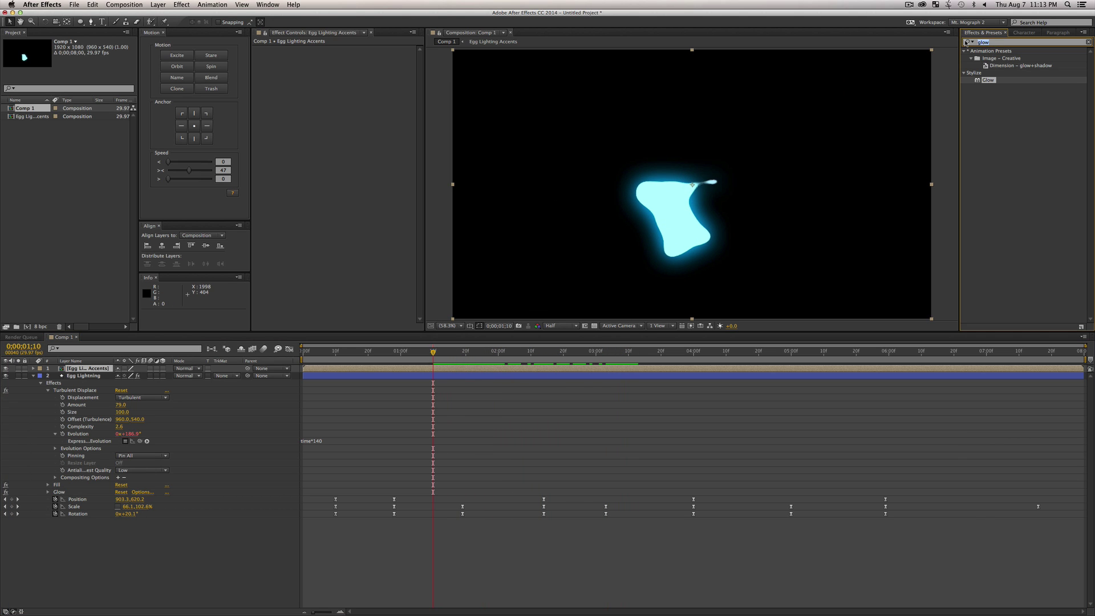
text(tub)
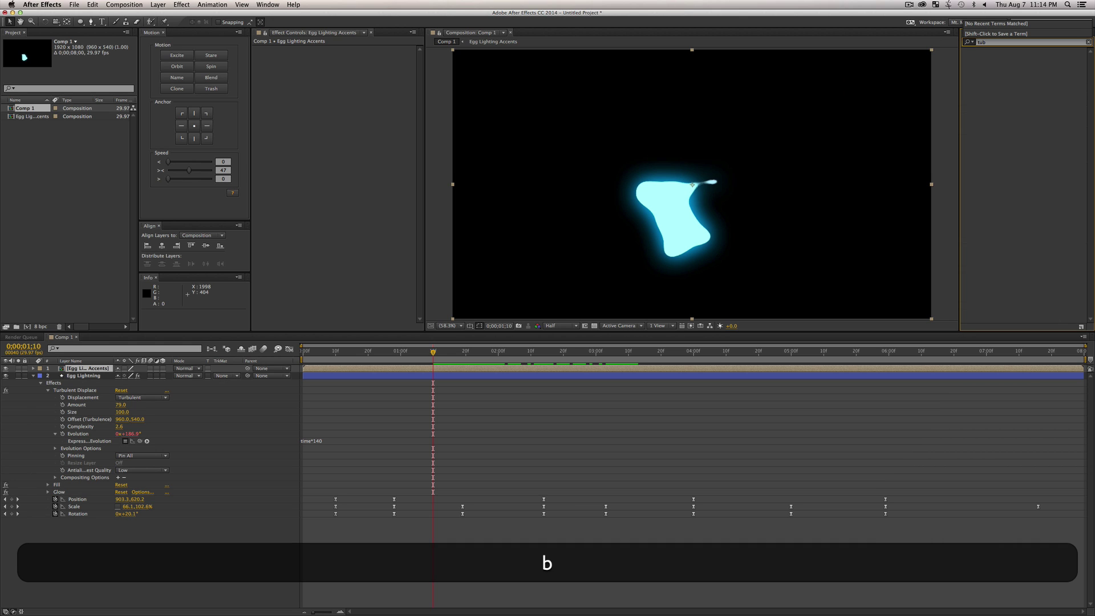
key(BackSpace)
text(r)
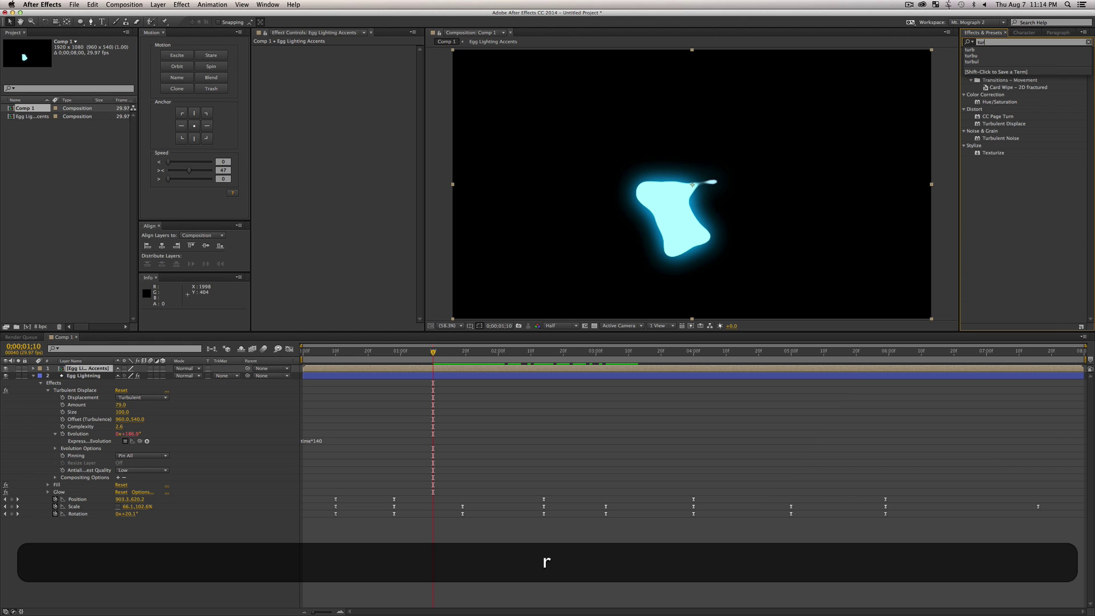
click(1000, 231)
drag(1004, 123, 89, 370)
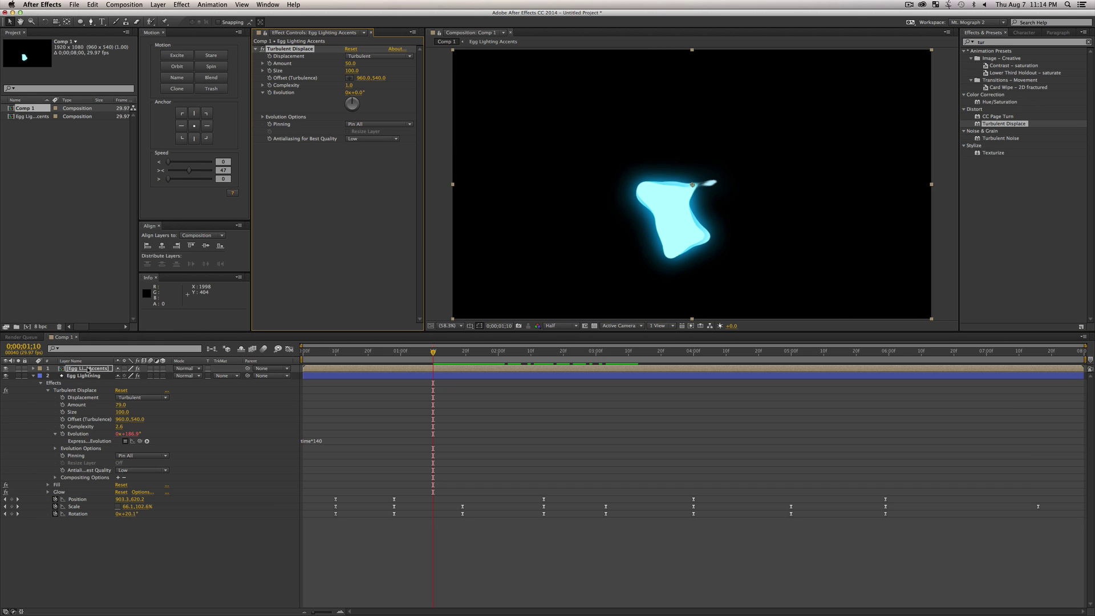
key(z)
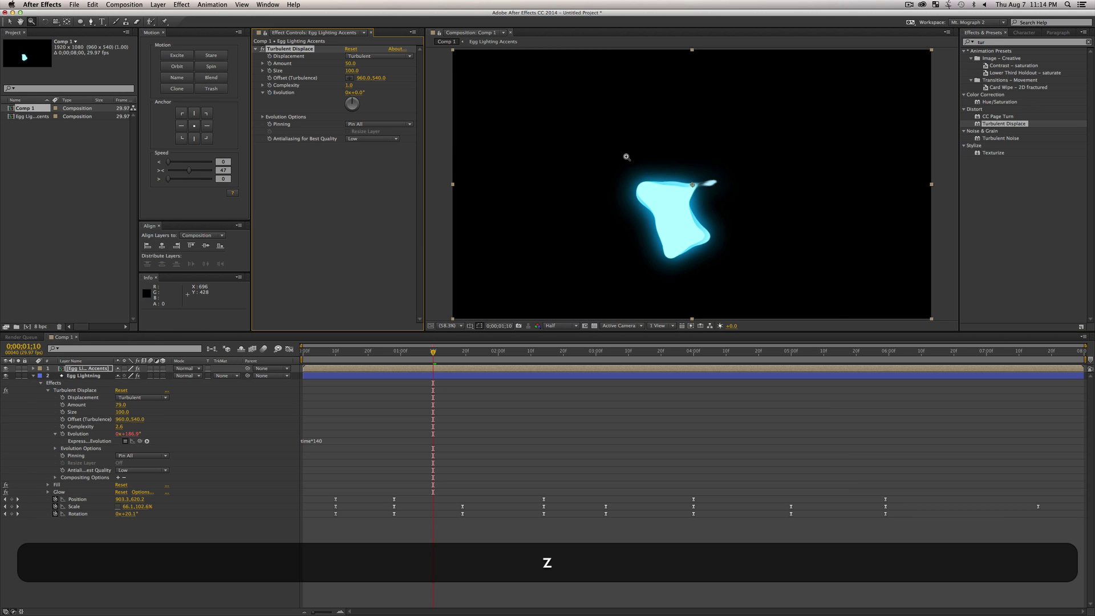
click(657, 247)
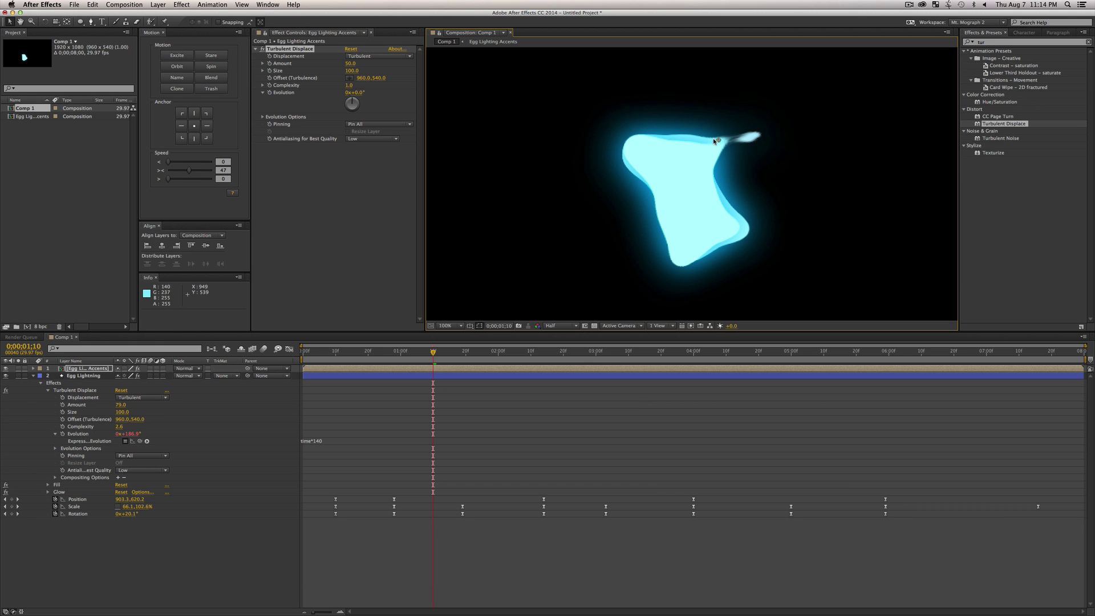
Step: Set the accents layer's Turbulent Displace to Bulge Smoother with Amount 72, Size 130 and Complexity 4.5
alt+click(679, 186)
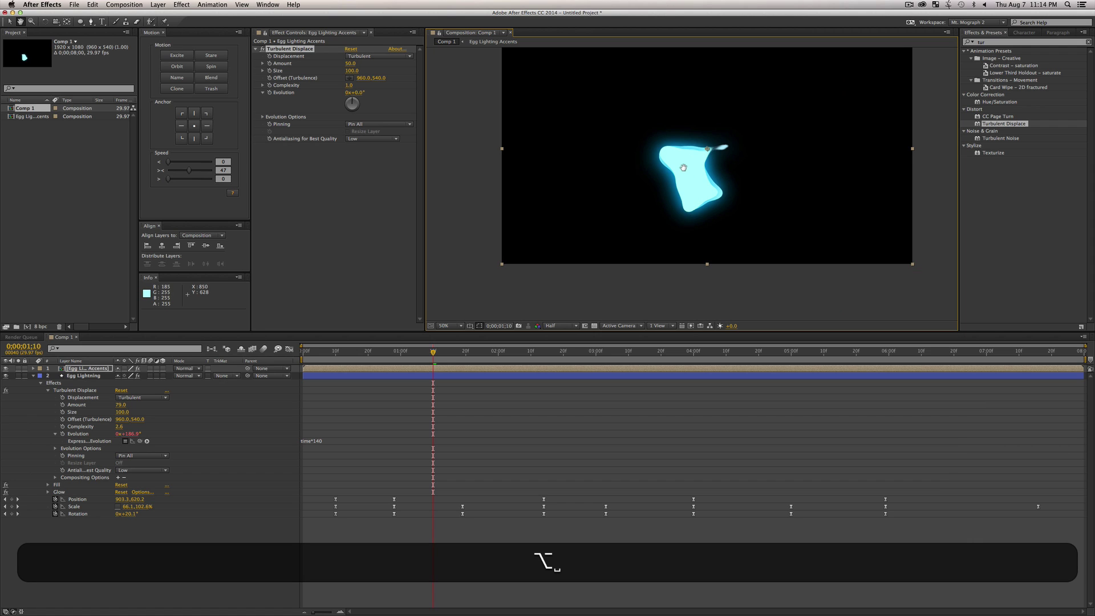
alt+click(652, 209)
drag(652, 209, 651, 210)
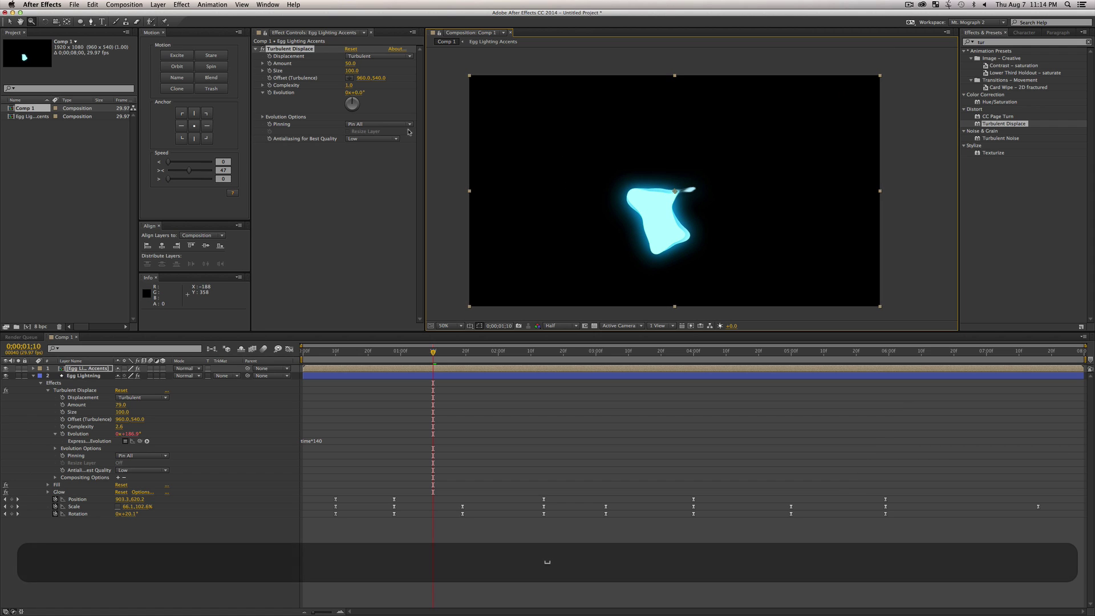
click(367, 55)
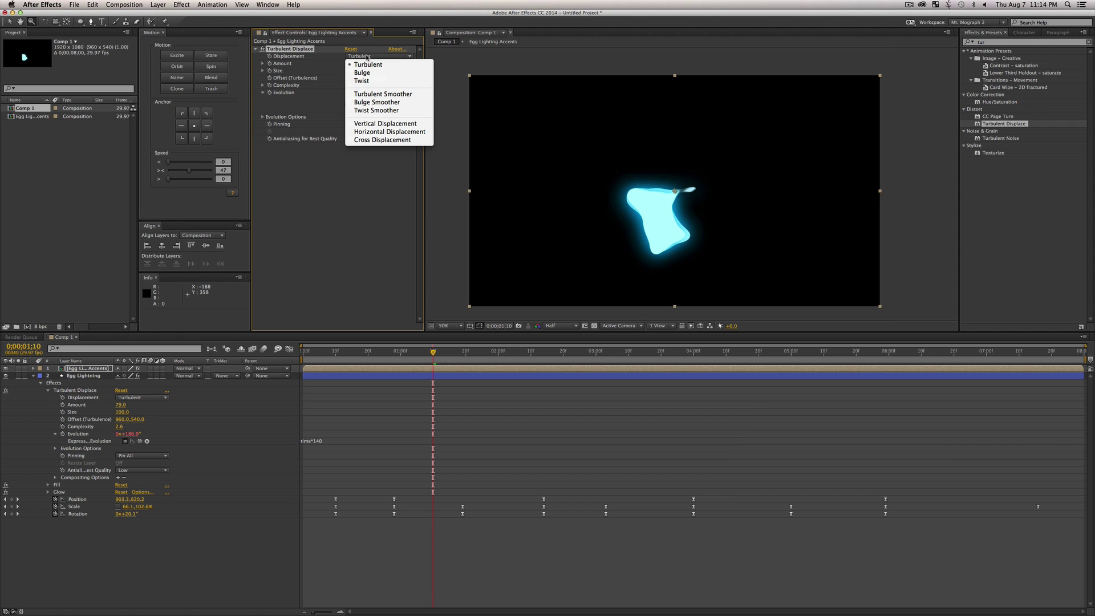
click(373, 103)
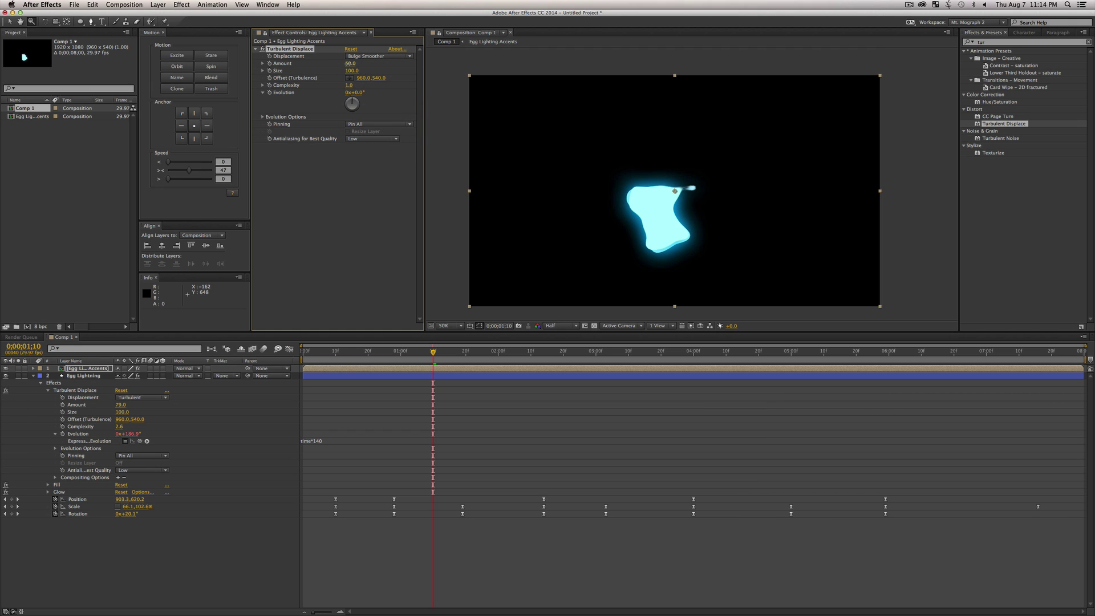
mouse_move(350, 64)
mouse_down()
mouse_move(392, 68)
mouse_move(364, 71)
mouse_up()
drag(352, 71, 372, 75)
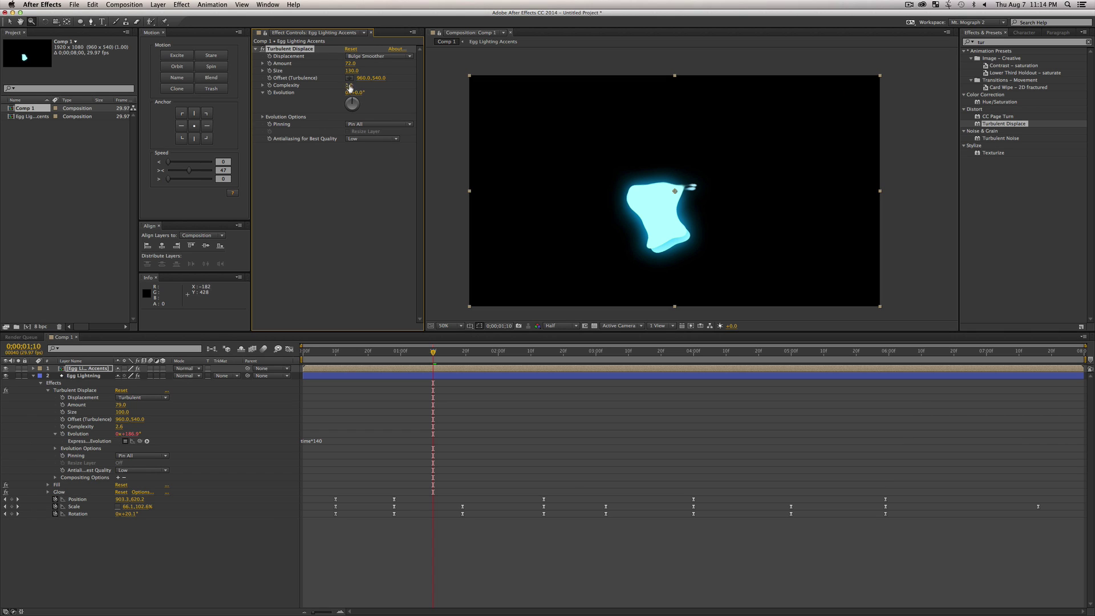
drag(350, 86, 500, 99)
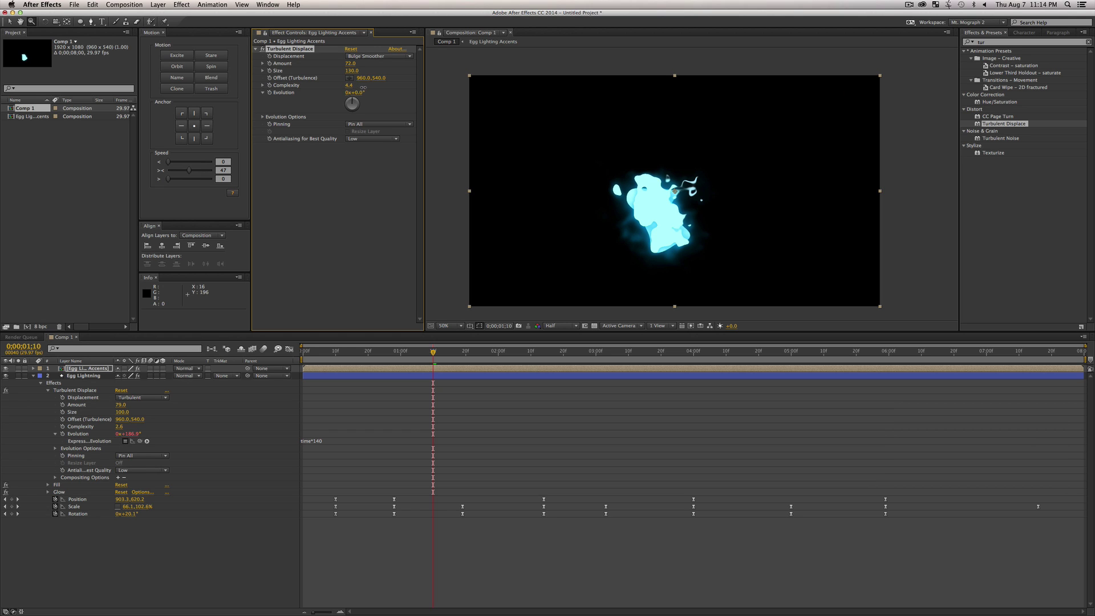
click(353, 227)
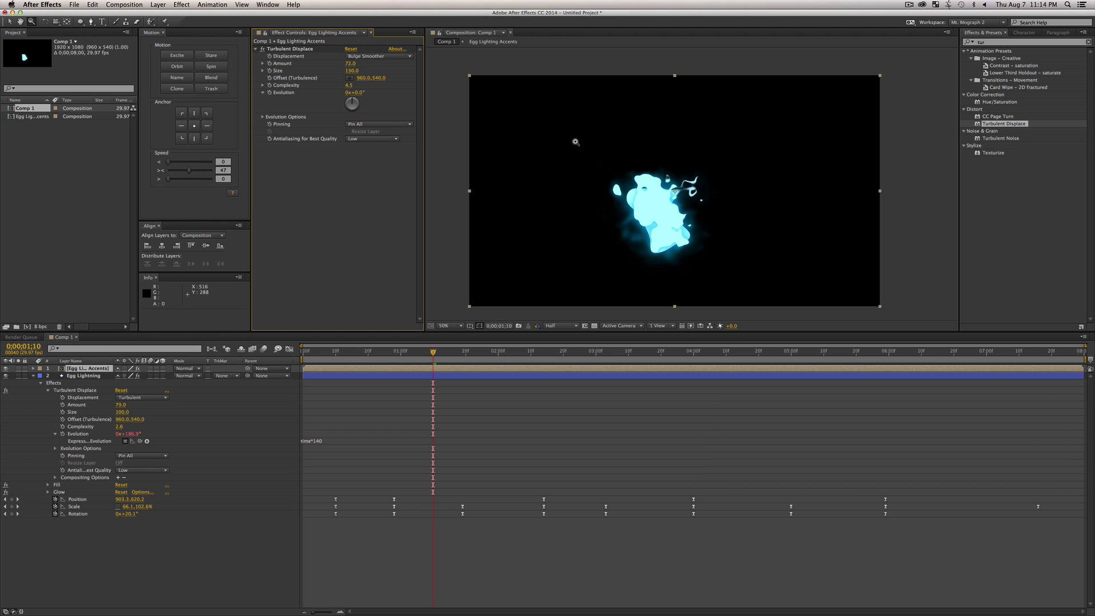
Step: Preview the displaced accents by scrubbing through the animation to 0;00;03;09
click(434, 376)
key(v)
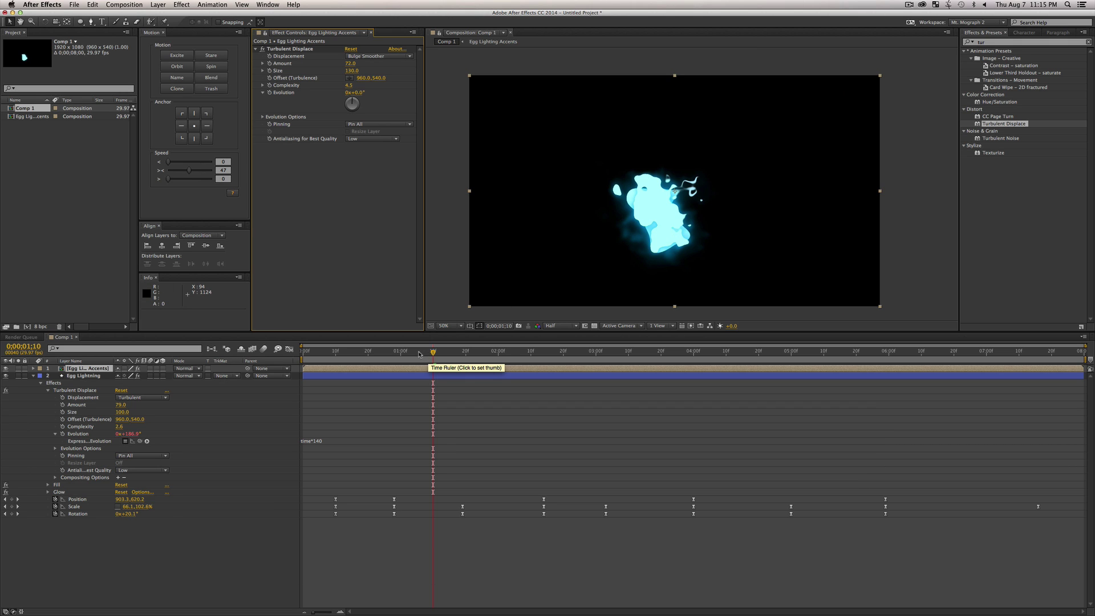
drag(419, 354, 626, 417)
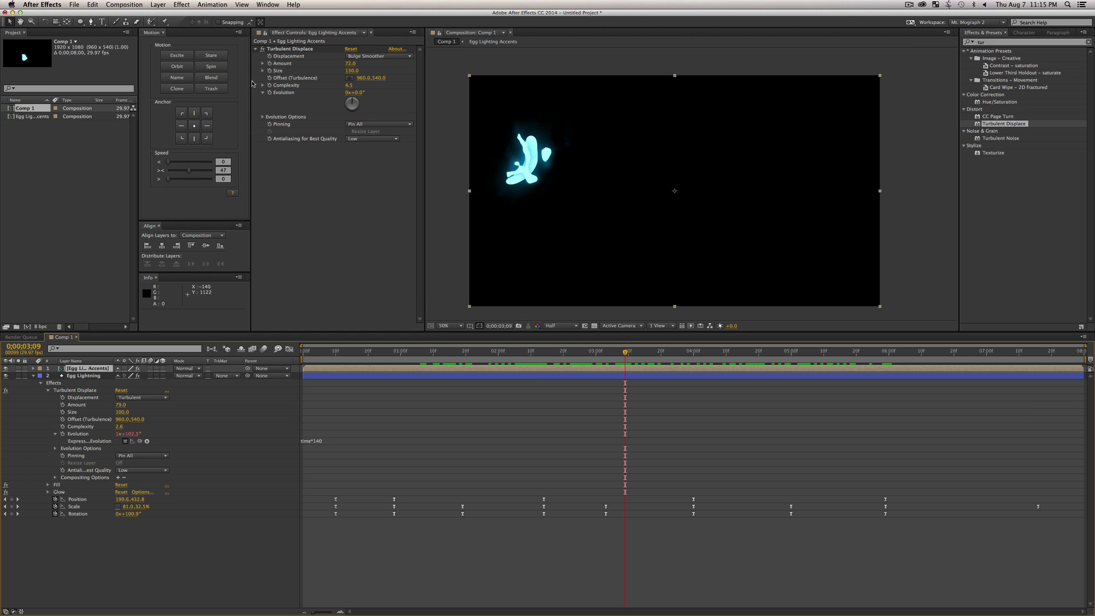
Step: Add the expression time*133 to the accents layer's Turbulent Displace Evolution and check the motion up to 0;00;03;13
key(alt)
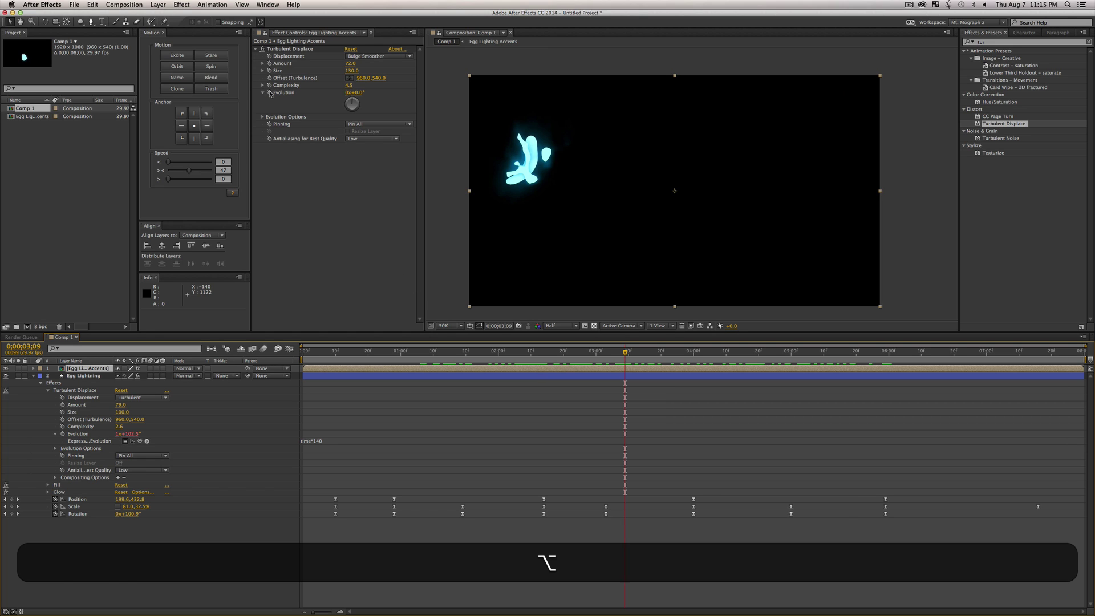
alt+click(270, 93)
text(tim)
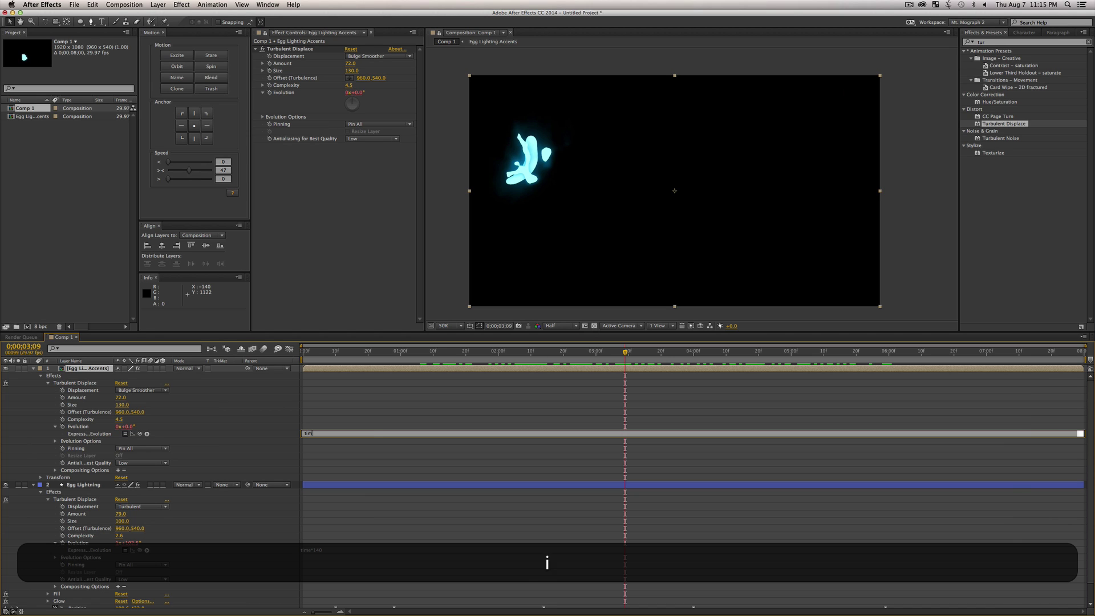
text(e*133)
click(412, 411)
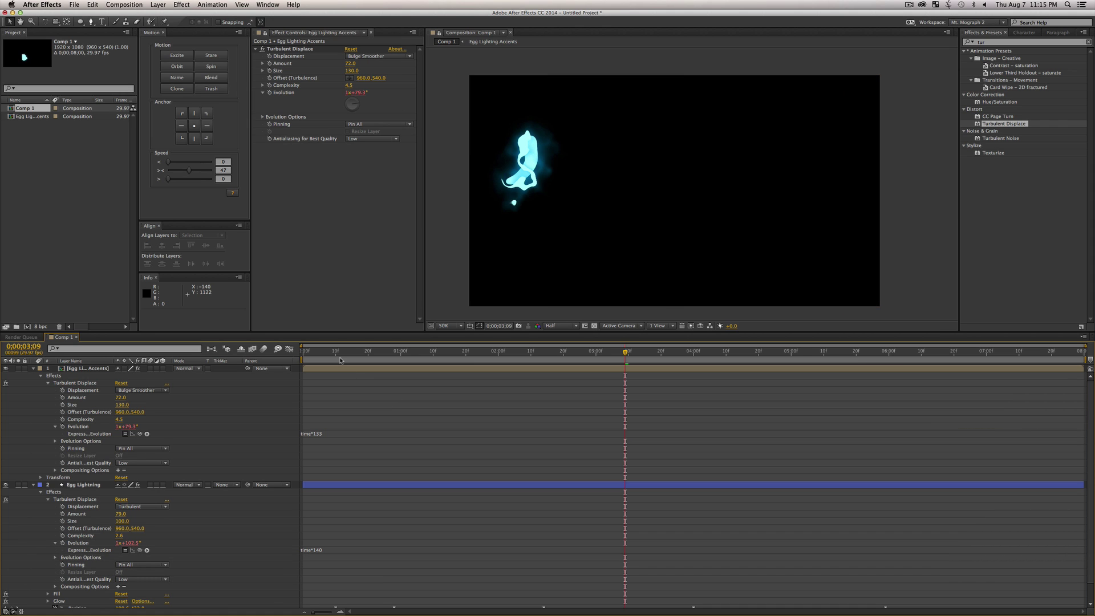
drag(343, 354, 639, 376)
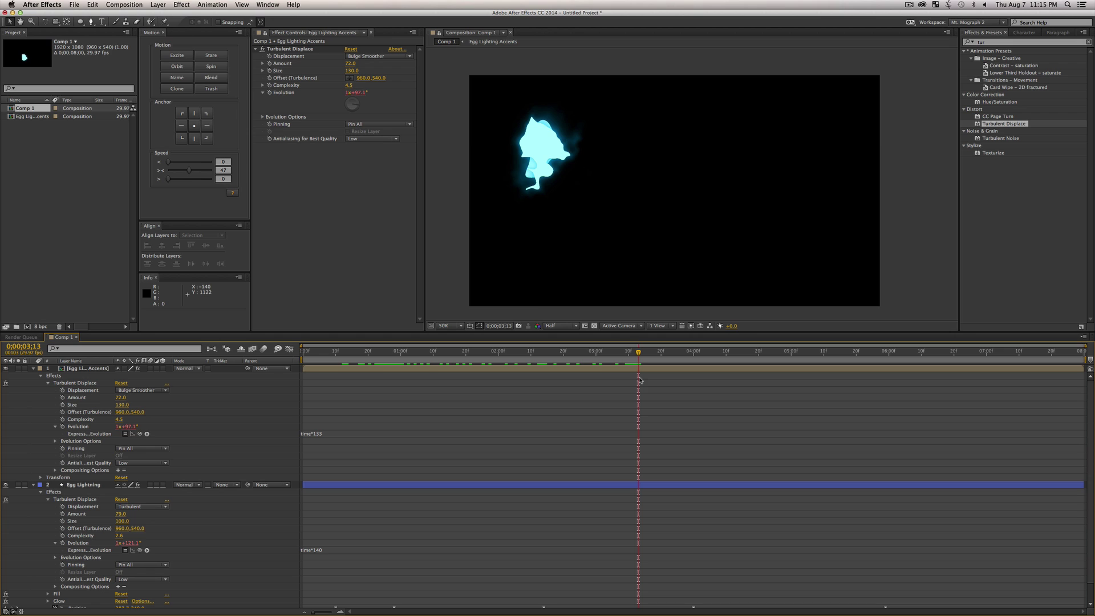
Step: Find Fill by searching for "fill" and apply it below Turbulent Displace on the accents layer
click(1005, 44)
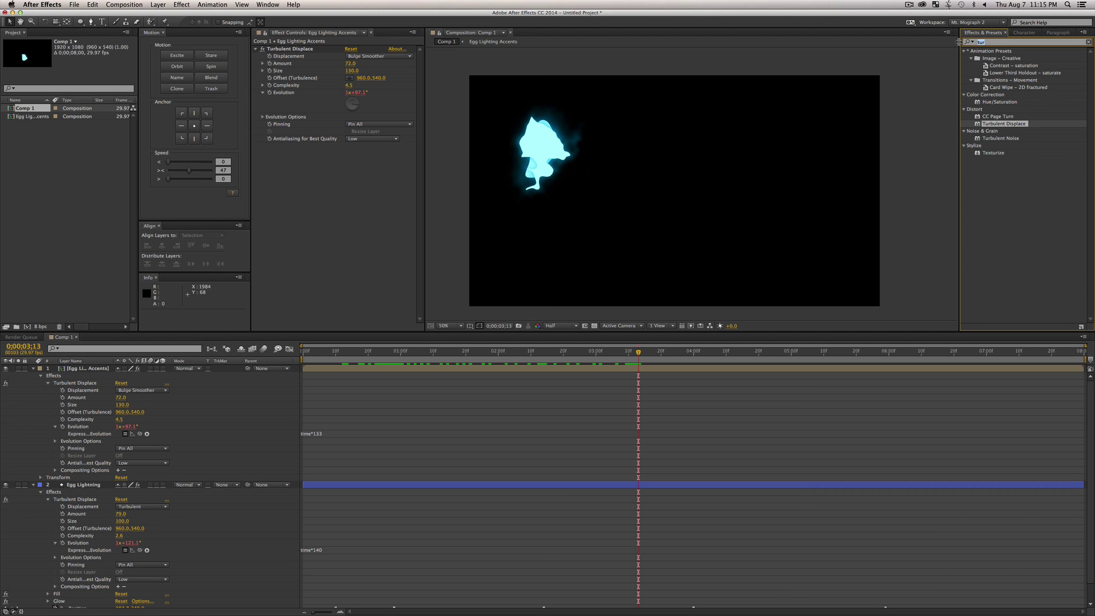
text(fill)
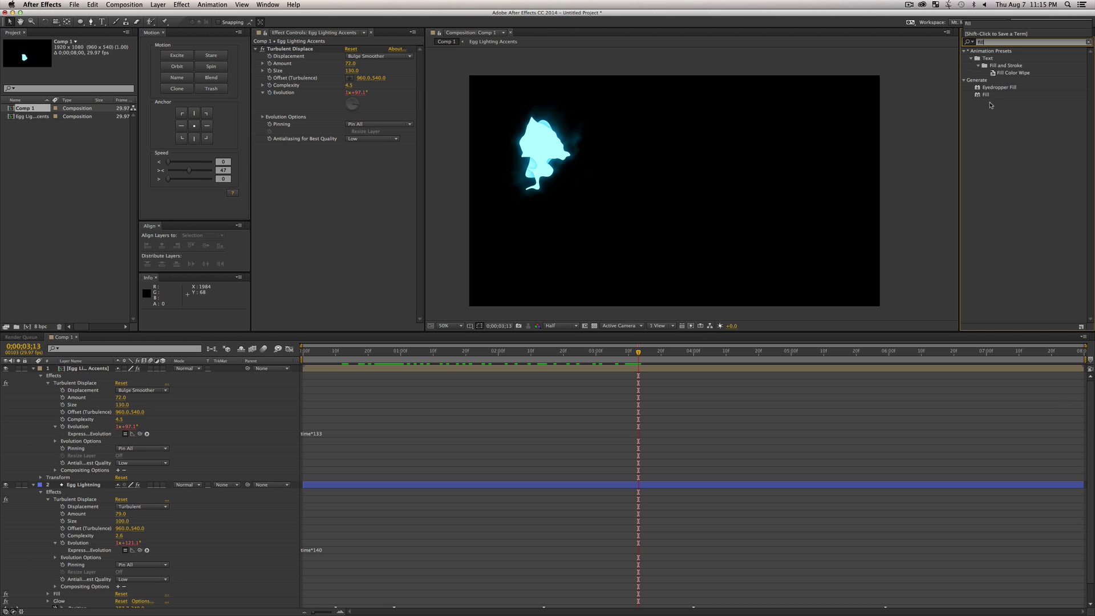
drag(985, 95, 346, 175)
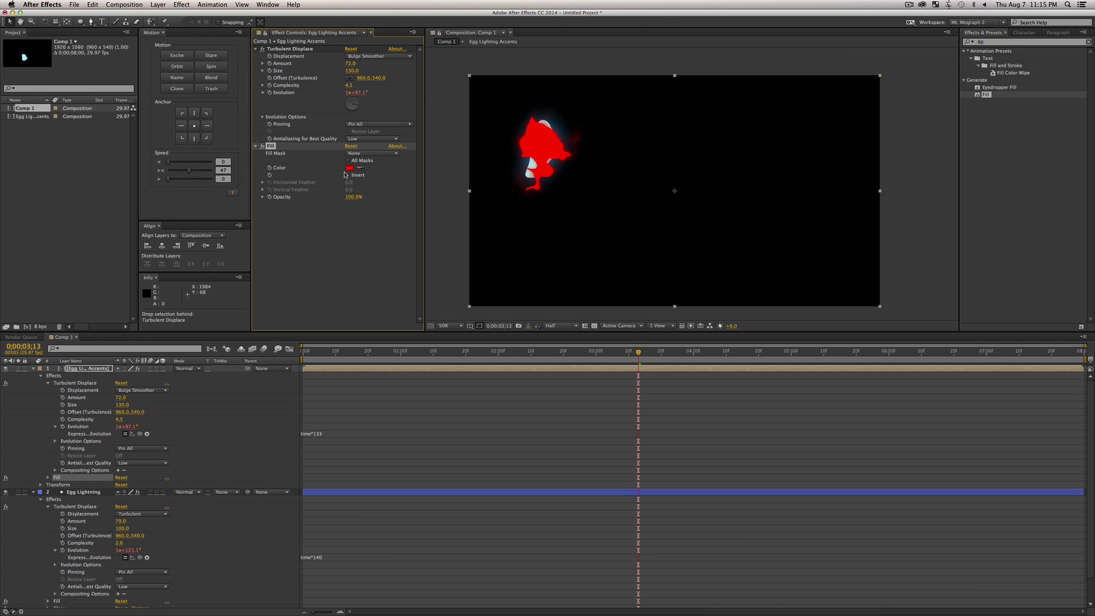
Step: Set the accents layer's Fill color to light blue 7CAEFF
click(350, 169)
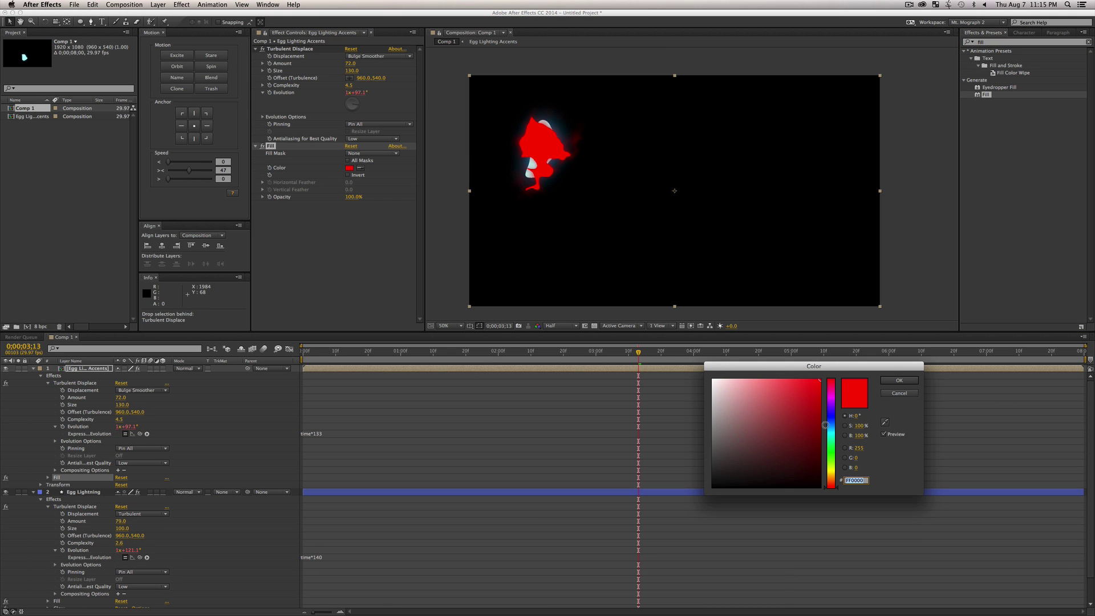
drag(826, 425, 832, 422)
mouse_move(773, 401)
mouse_down()
mouse_move(763, 370)
mouse_move(781, 399)
mouse_move(774, 385)
mouse_move(766, 401)
mouse_move(759, 390)
mouse_up()
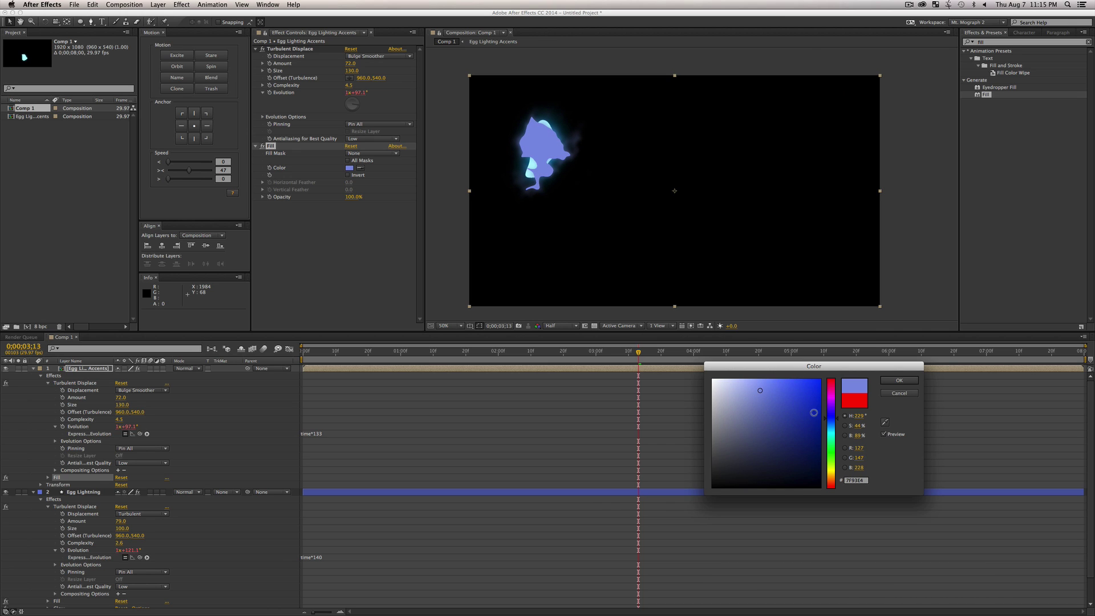
drag(830, 420, 831, 422)
click(764, 379)
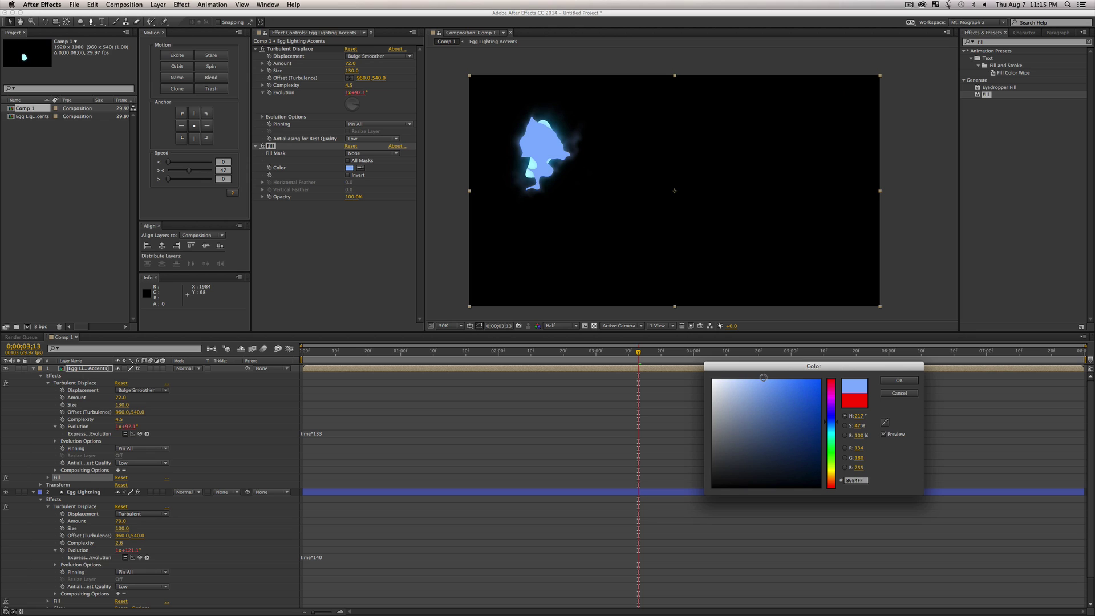
drag(766, 378, 768, 376)
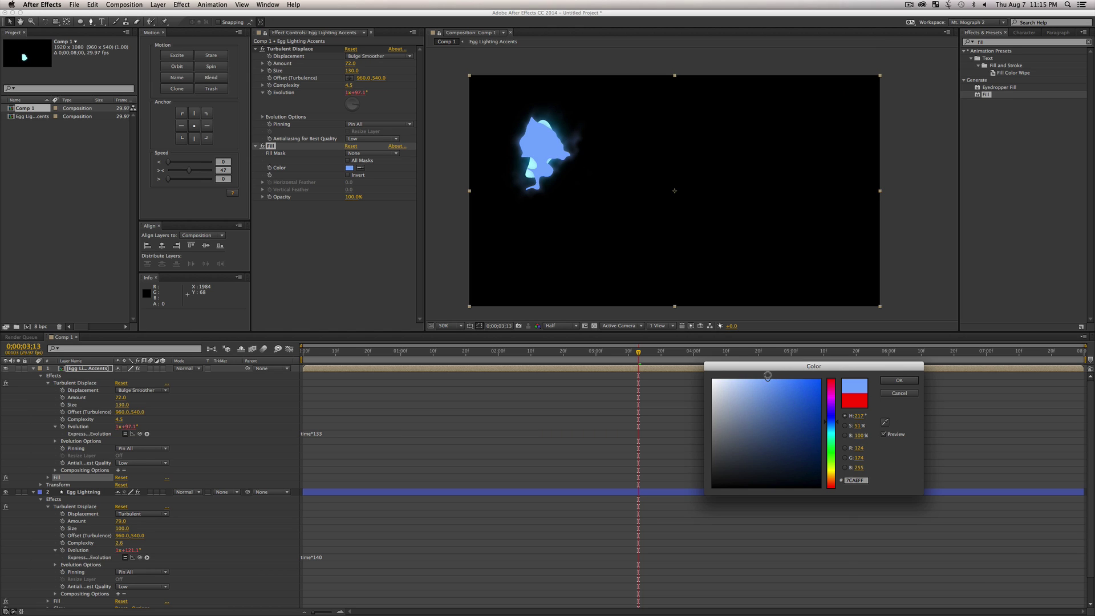
click(899, 380)
Step: Search for "glow", apply Glow below Fill on the accents layer, and set its Radius to 13 and Intensity to 1.8
click(974, 41)
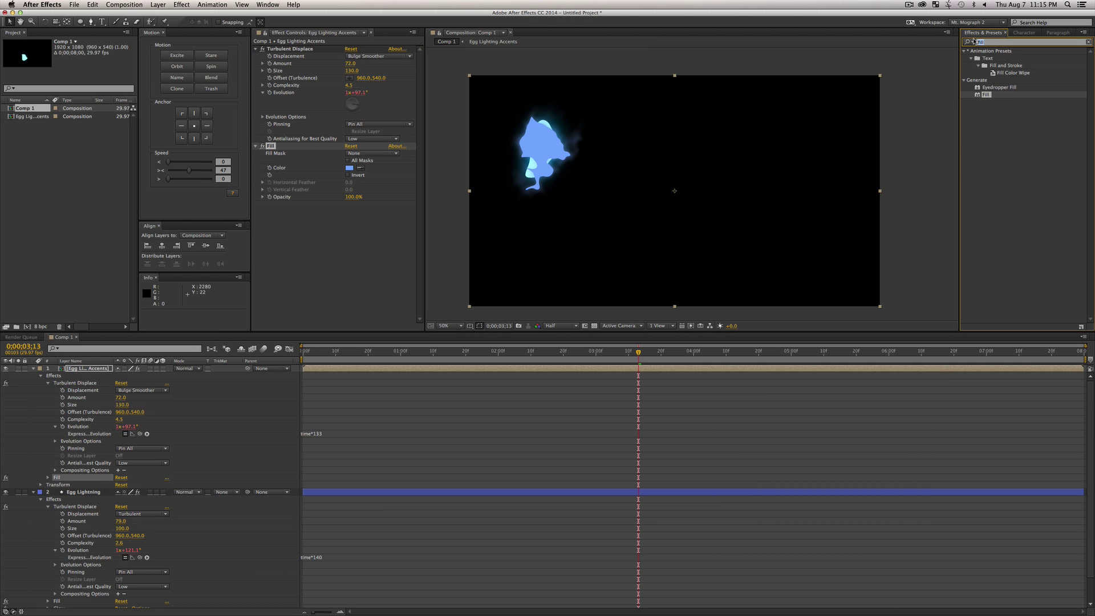
text(glow)
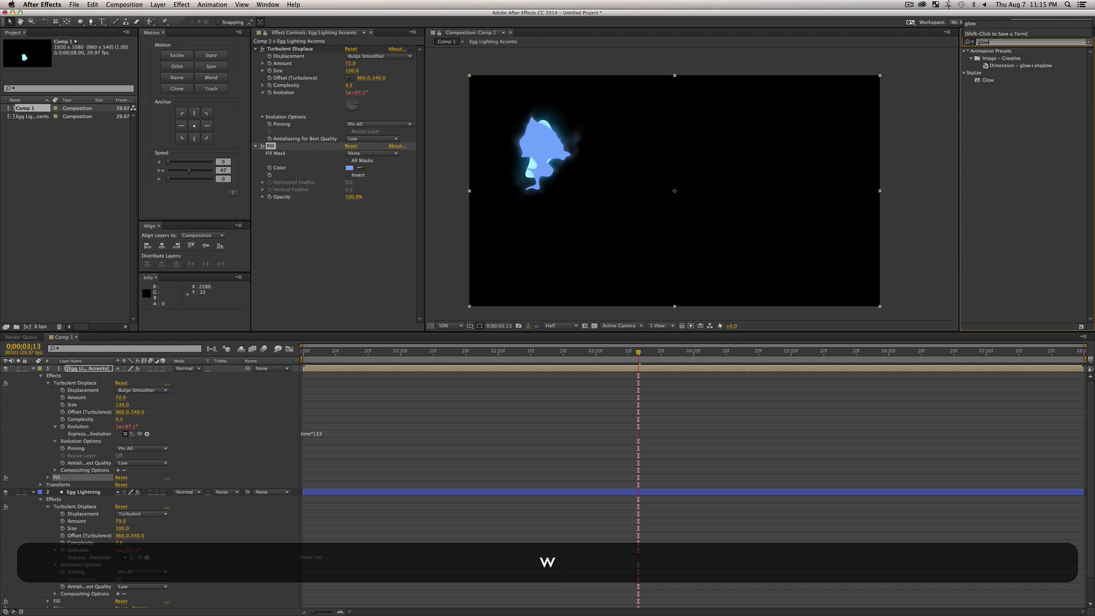
drag(988, 78, 291, 234)
double_click(107, 368)
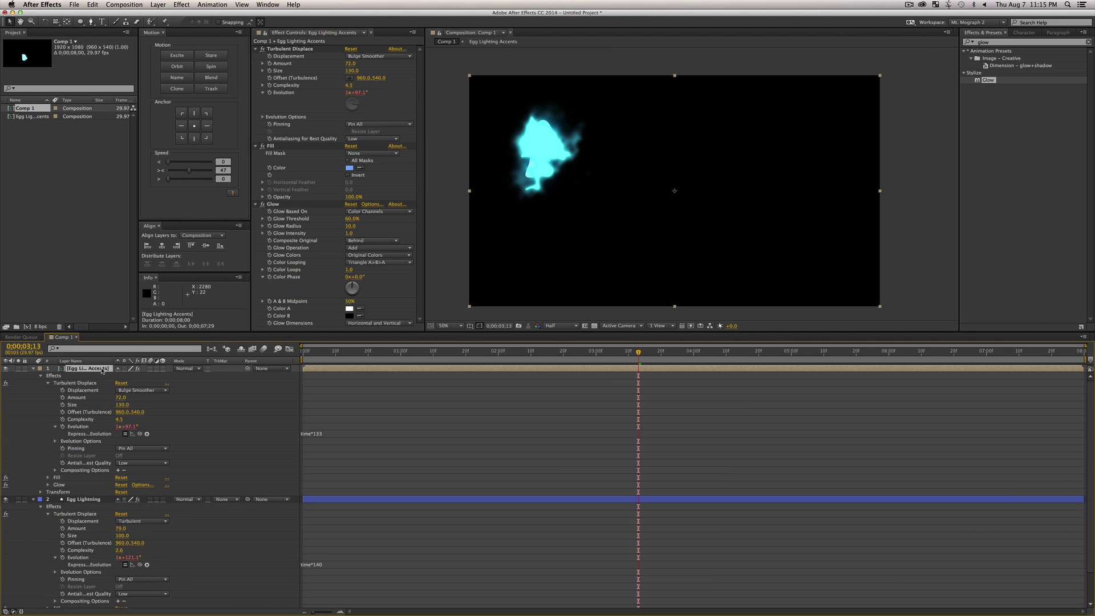
click(63, 337)
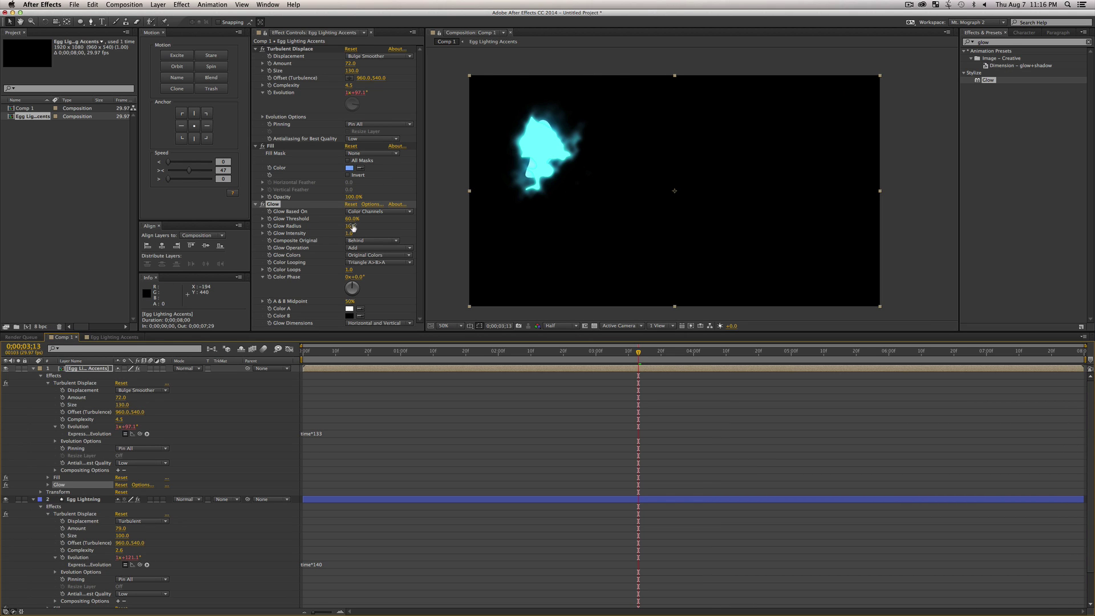
drag(352, 227, 354, 226)
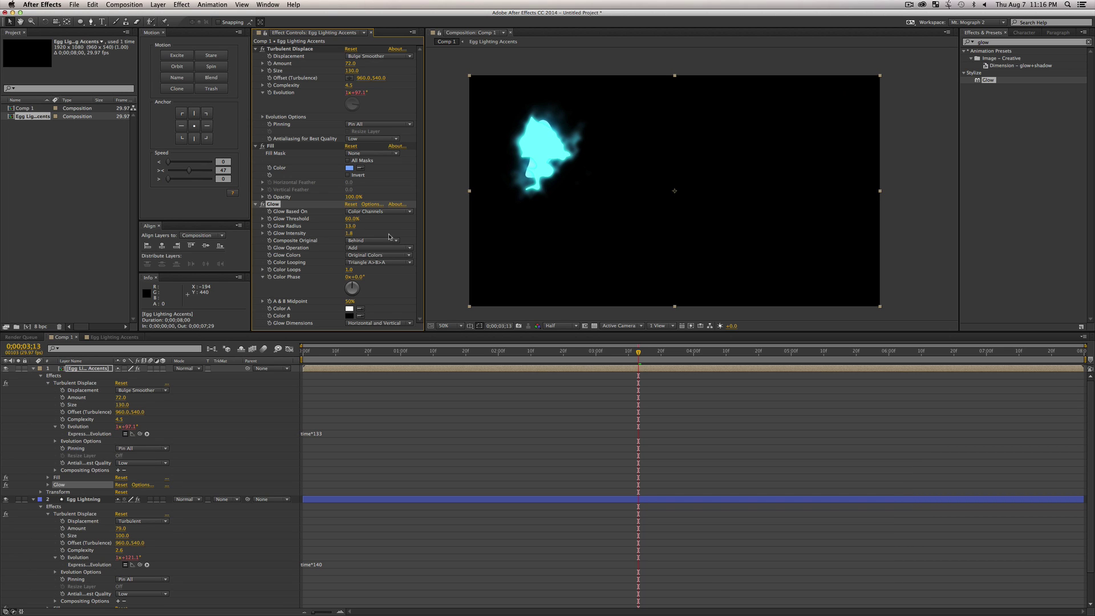
click(256, 204)
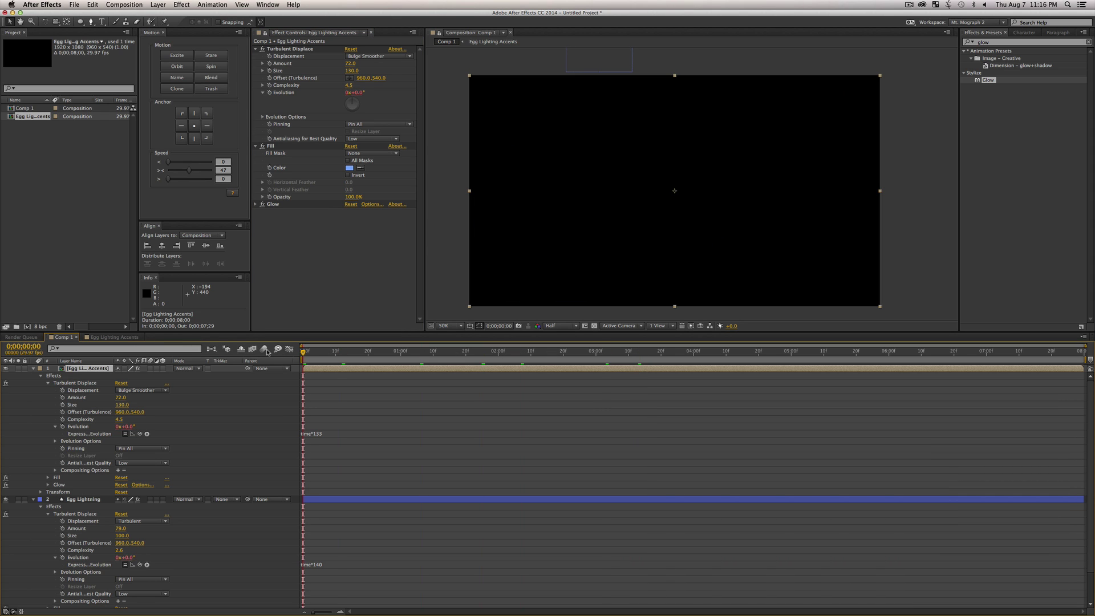
Step: Preview the combined electricity animation from the start and return to 0;00;00;28
key(KP_0)
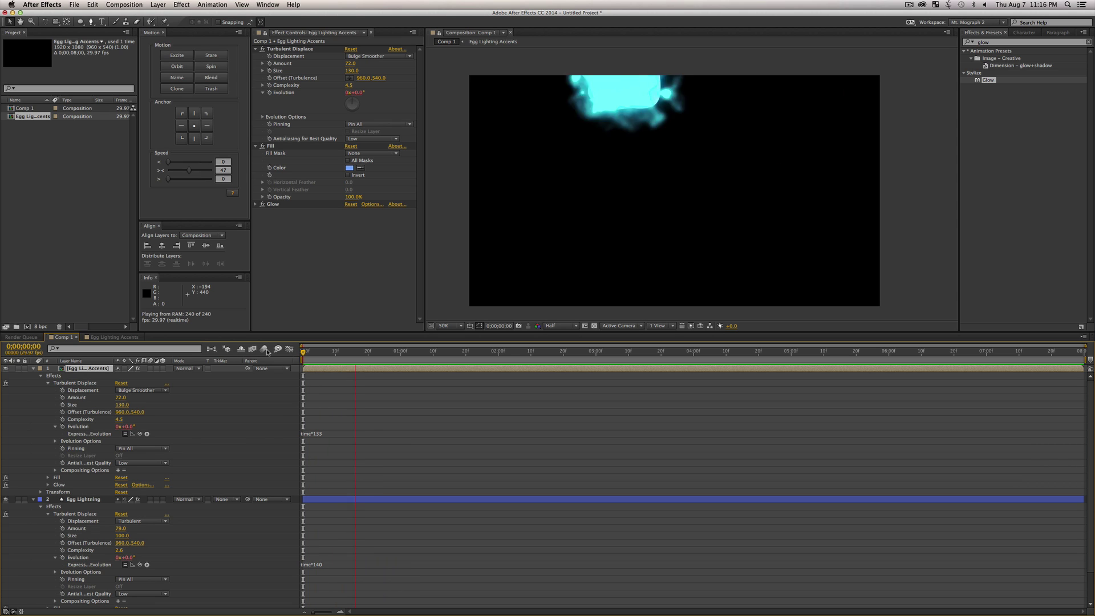
key(space)
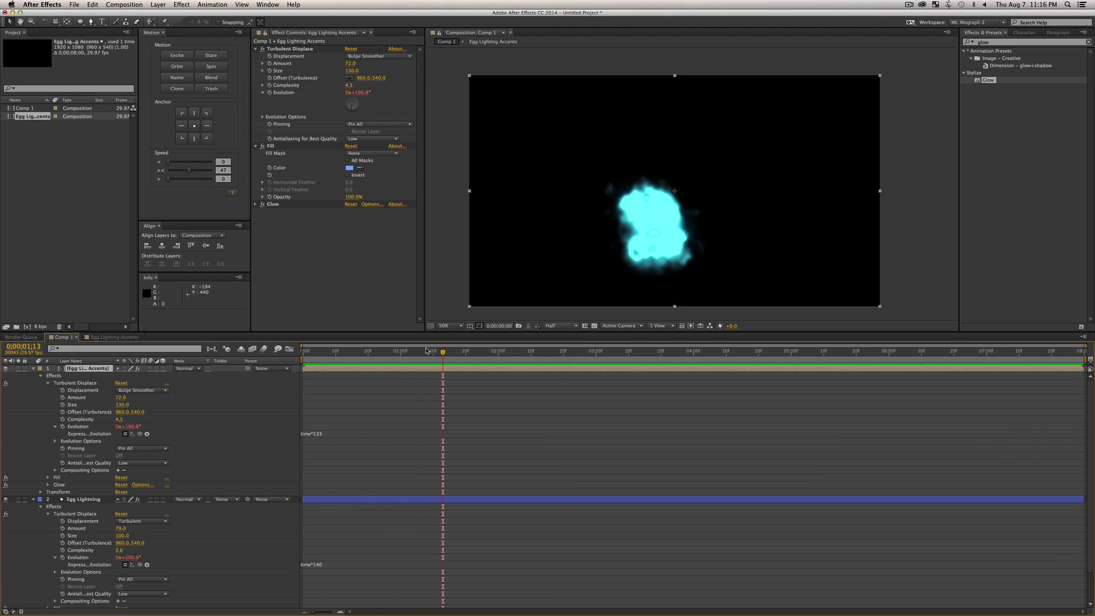
drag(428, 352, 398, 356)
drag(349, 357, 393, 362)
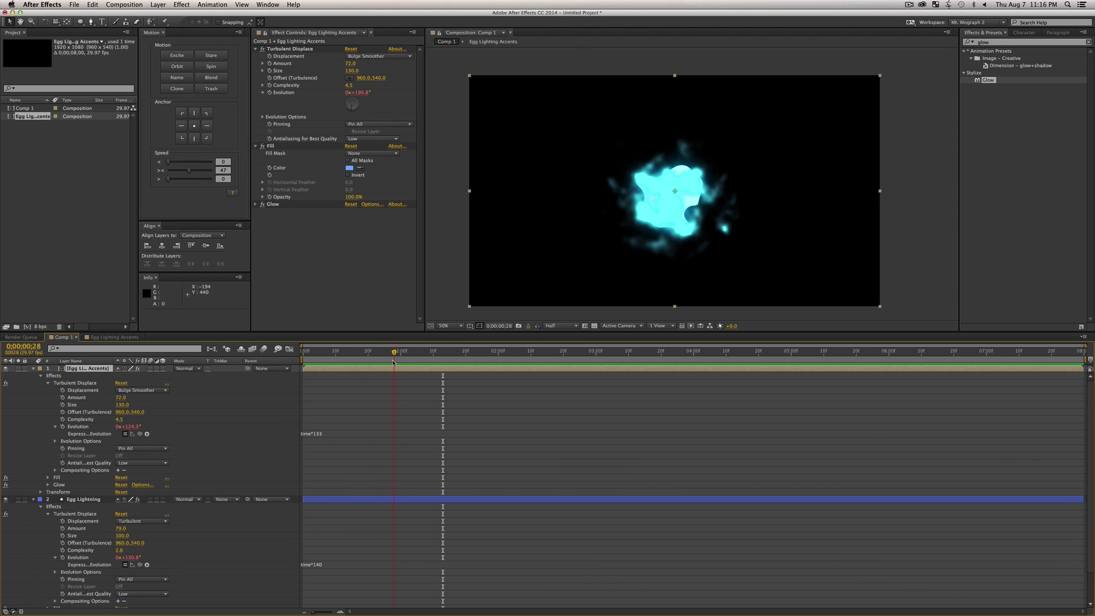
Step: Reduce the accents layer's Turbulent Displace Complexity to 3.8 and expand its Glow settings
mouse_move(350, 86)
mouse_down()
mouse_move(363, 90)
mouse_move(332, 98)
mouse_up()
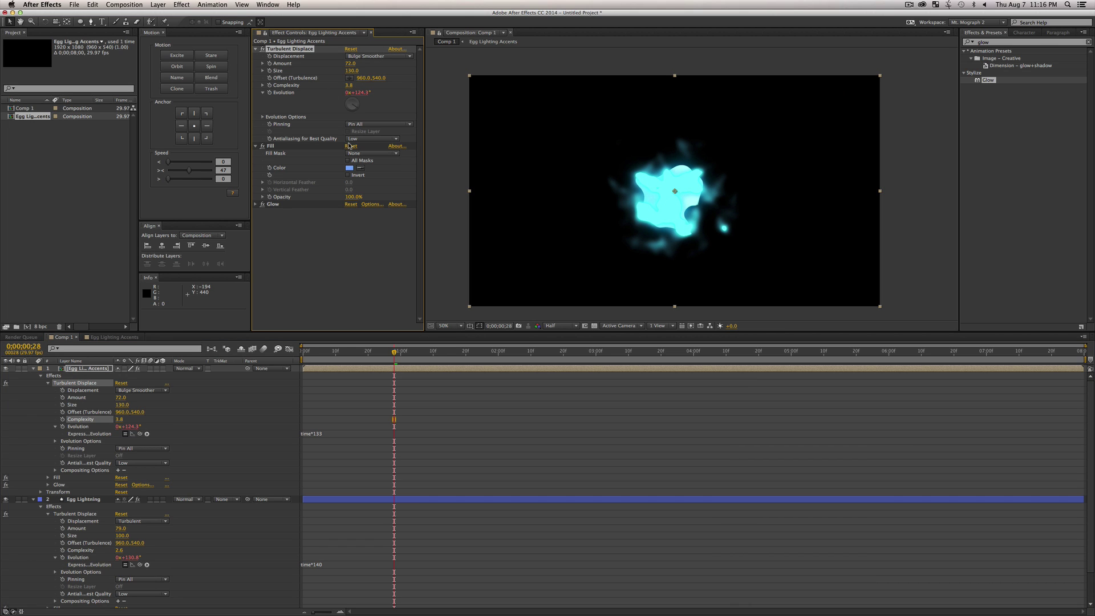
click(256, 204)
click(262, 204)
click(263, 204)
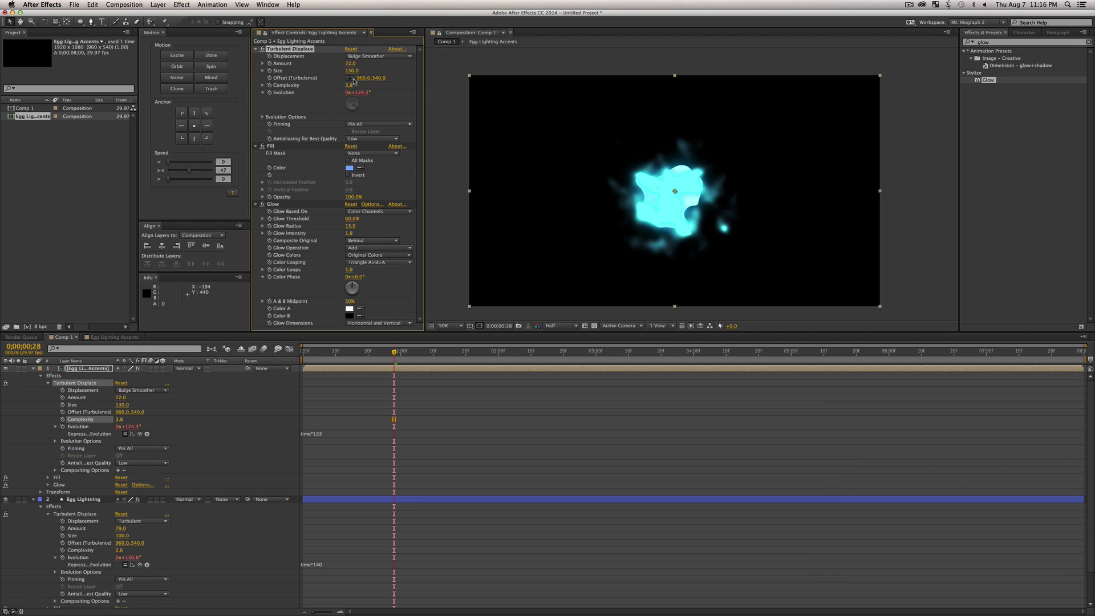
Step: Try a Turbulent Displace Amount of 100 on the accents layer, restore it to 72, and preview the animation
drag(352, 63, 374, 76)
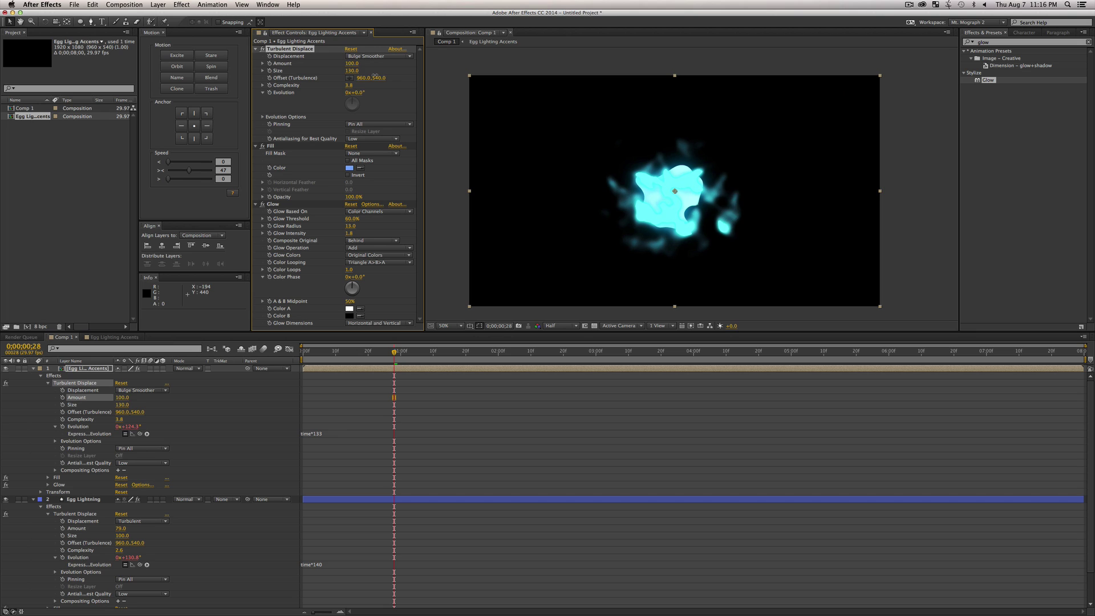
text(72)
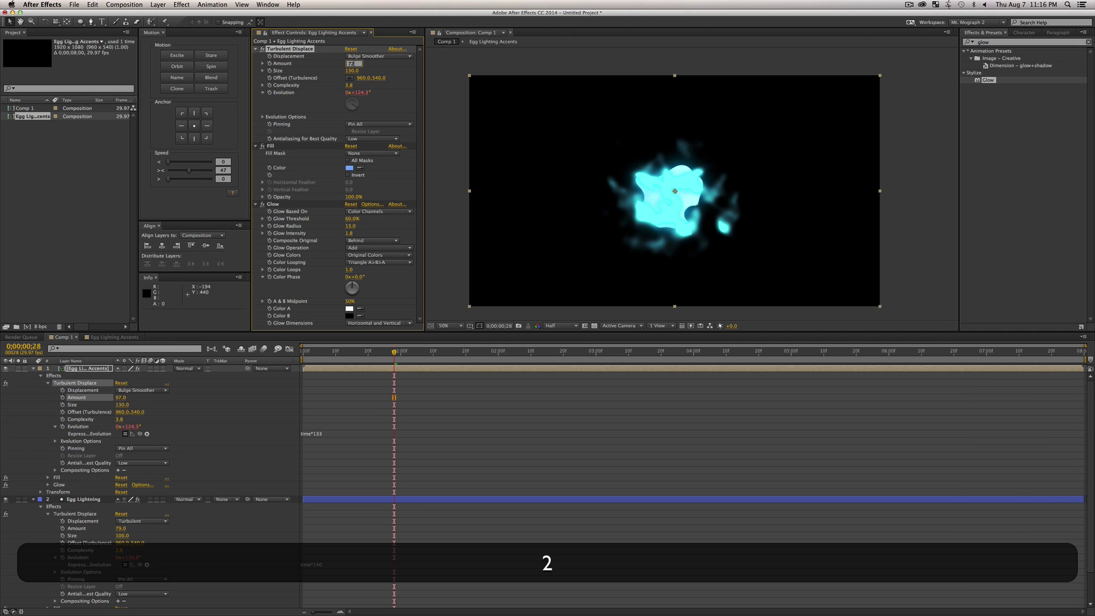
key(Return)
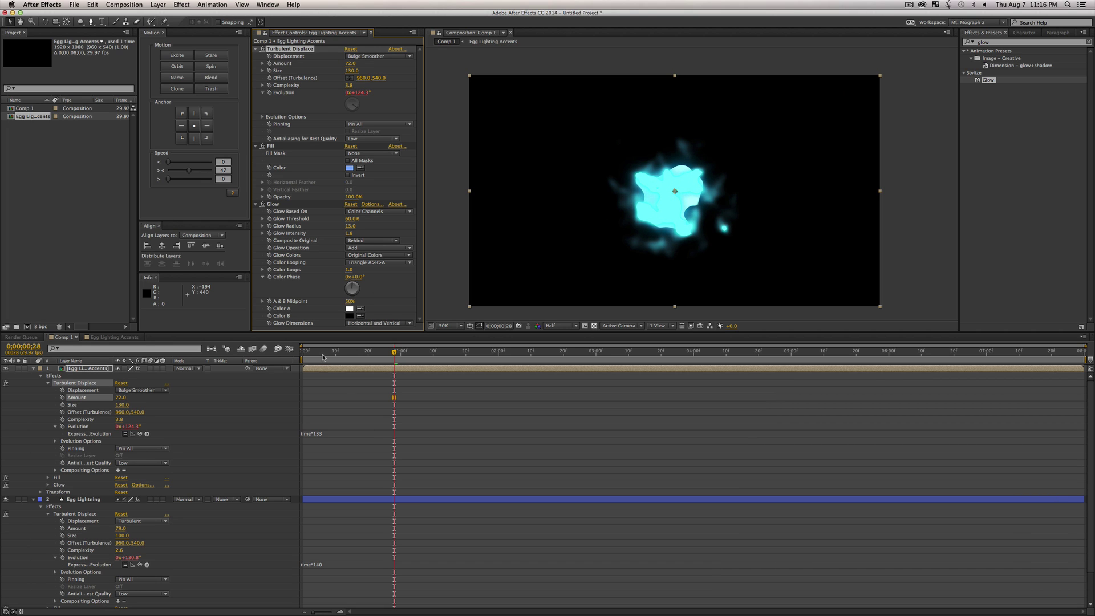
key(space)
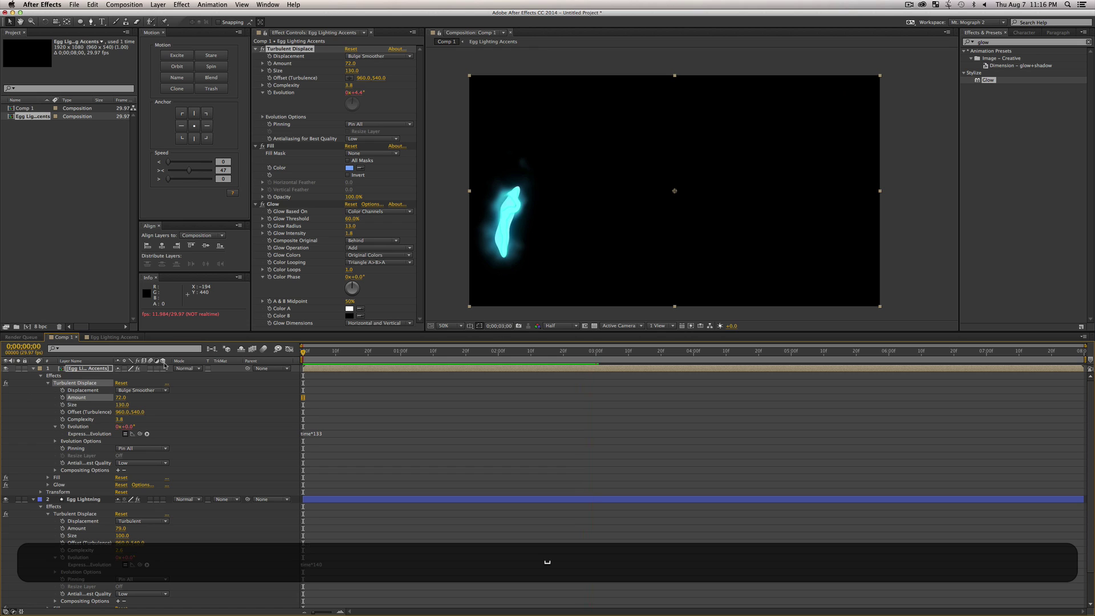
Step: Collapse both layers' properties, then duplicate the Egg Lighting Accents layer and send the copy to the bottom of the stack
key(super+a)
key(u)
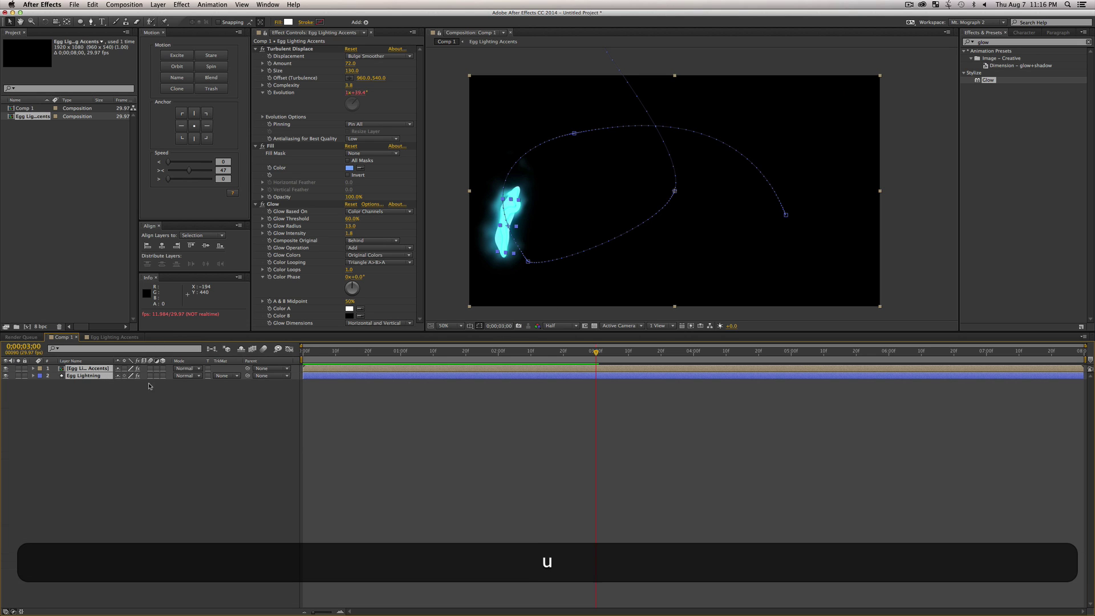
click(97, 370)
key(super+d)
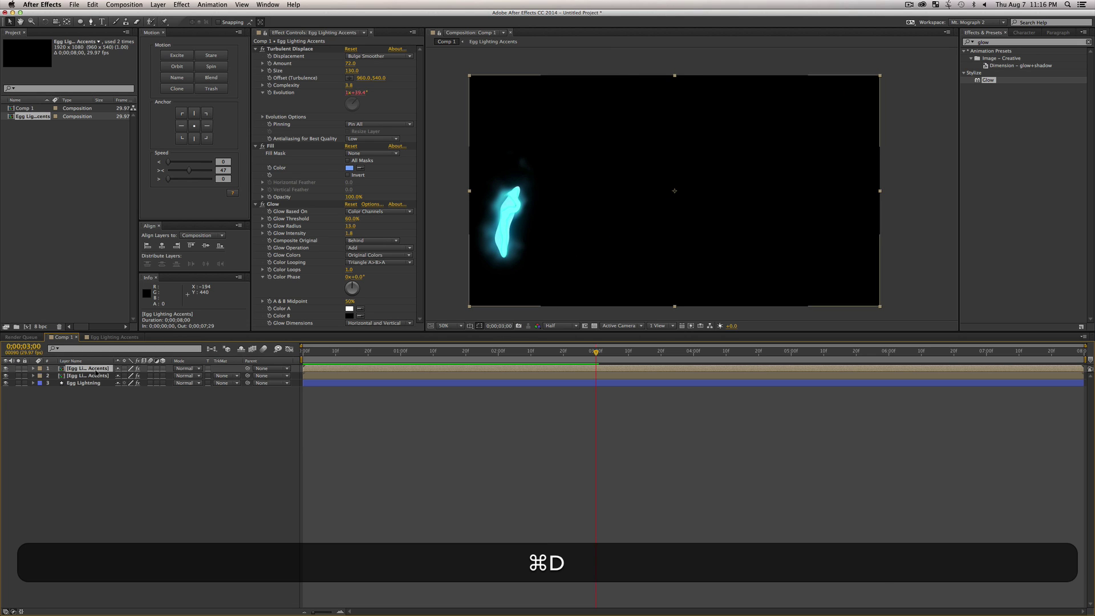
key(super+shift+bracketleft)
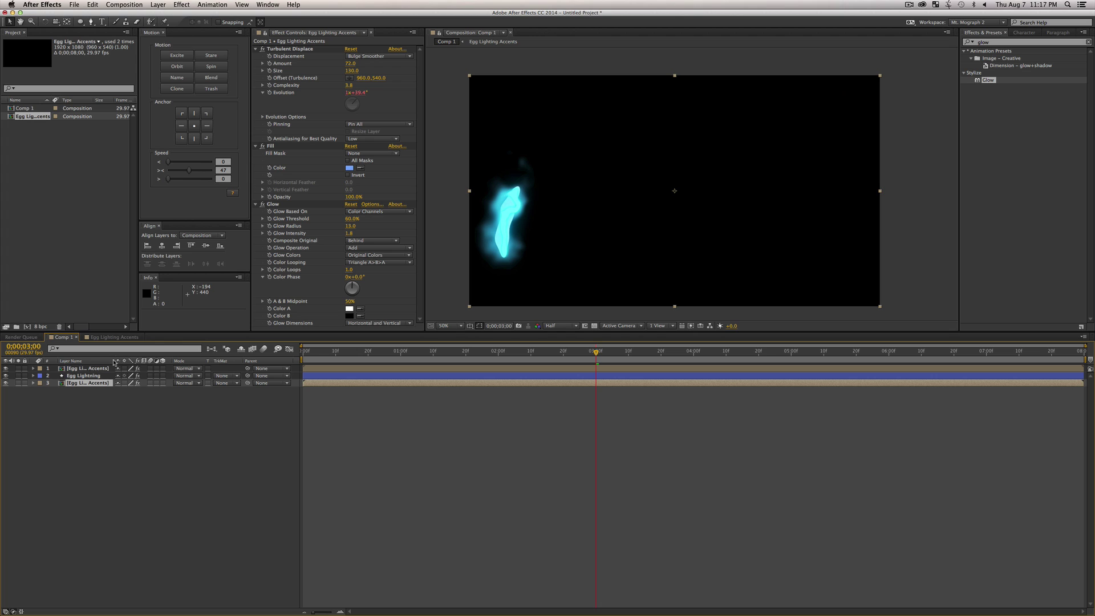
drag(114, 361, 134, 361)
click(115, 447)
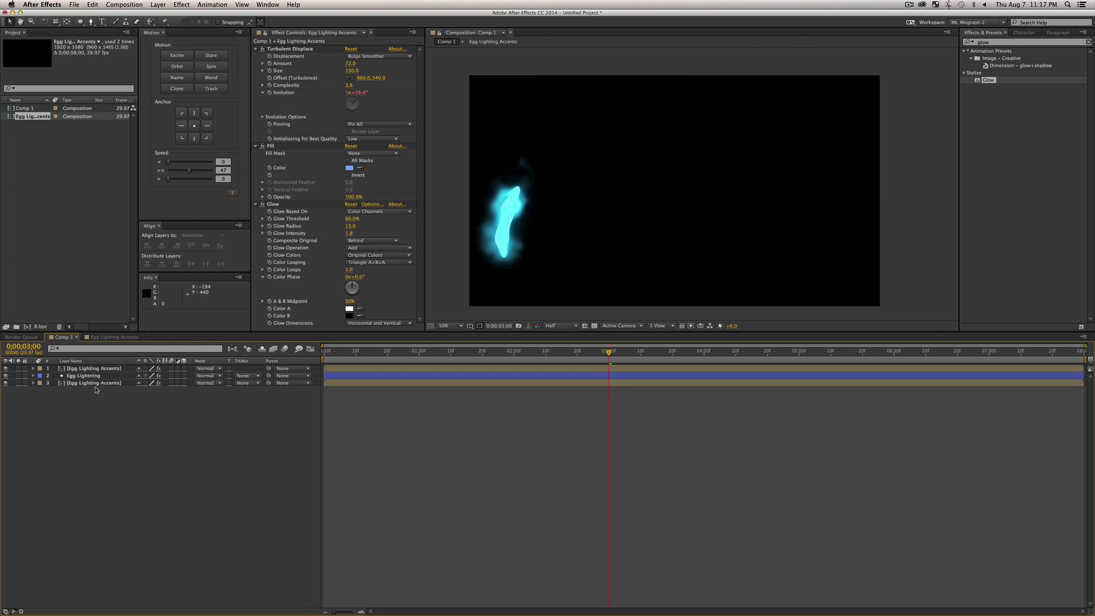
Step: Set the bottom accents layer's Turbulent Displace Complexity to 4.2 and Amount to 101, and scrub to 0;00;03;03
click(94, 384)
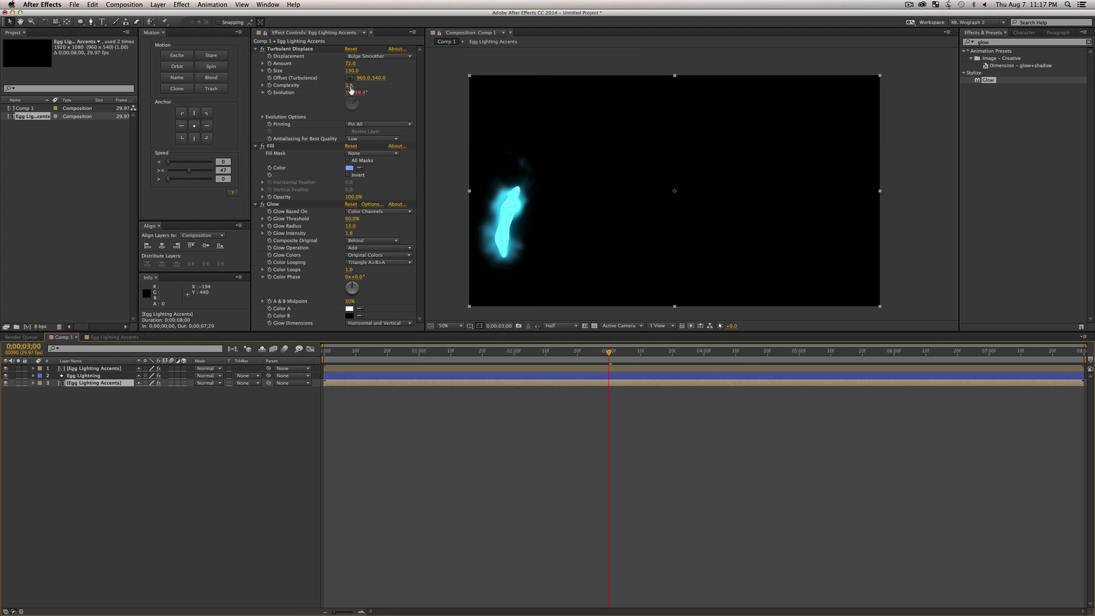
drag(351, 91, 359, 87)
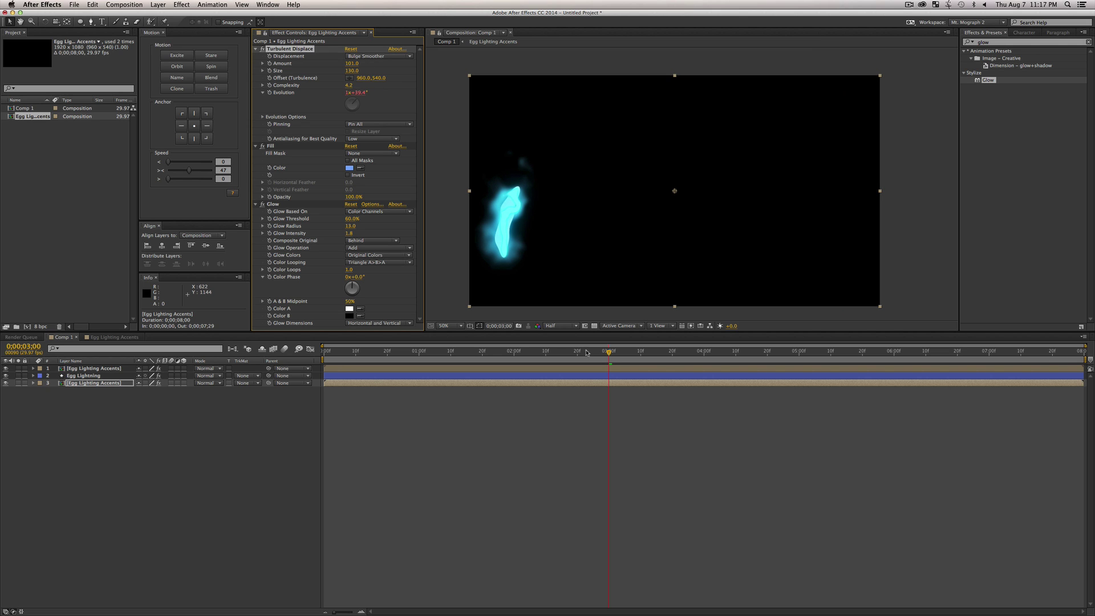
drag(587, 352, 618, 359)
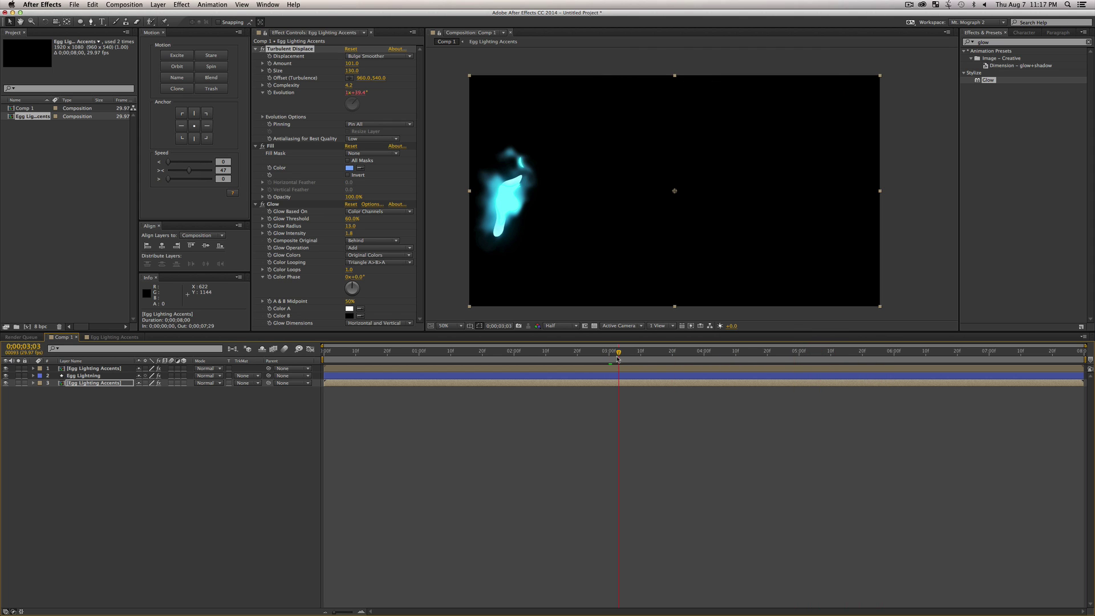
Step: Inside the Egg Lighting Accents pre-comp, set Egg Lightning 2's Glow Threshold to 95.3%, Radius to 64 and Intensity to 1.0, then return to Comp 1
double_click(158, 381)
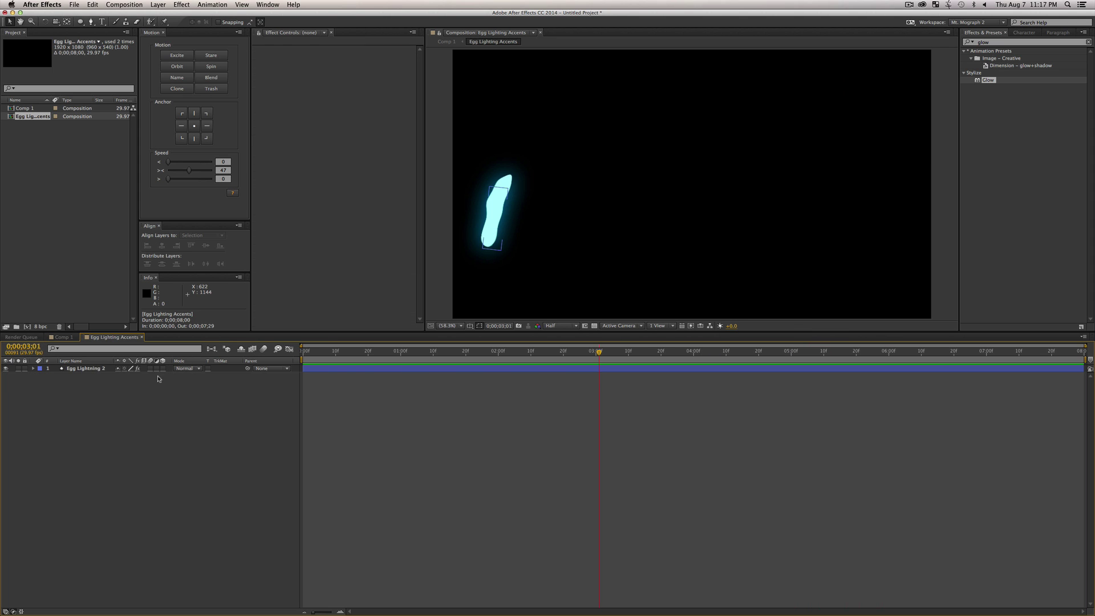
click(84, 368)
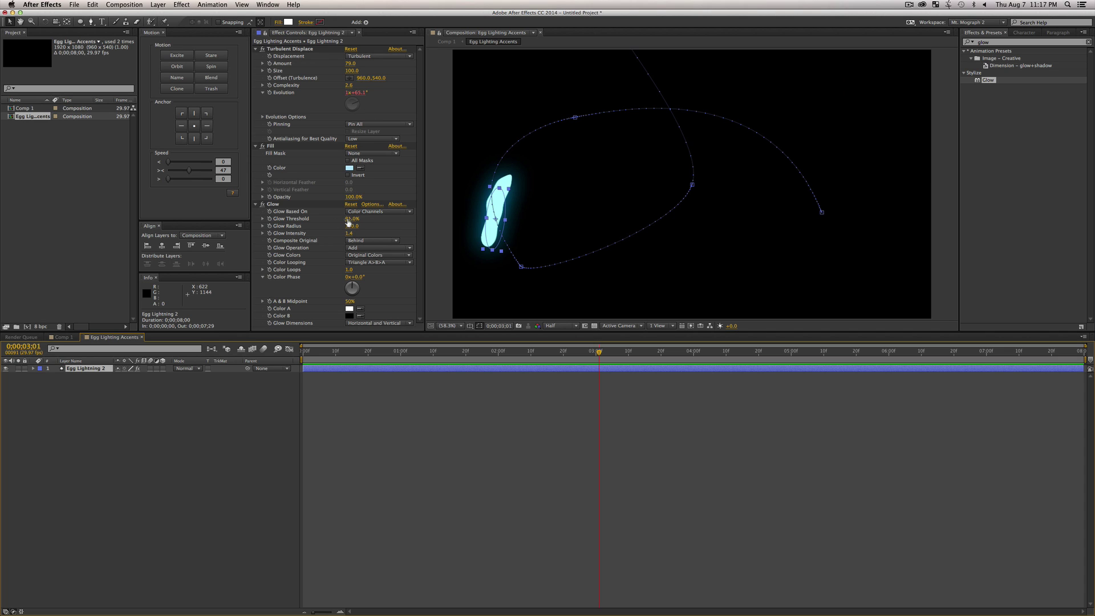
drag(349, 223, 354, 219)
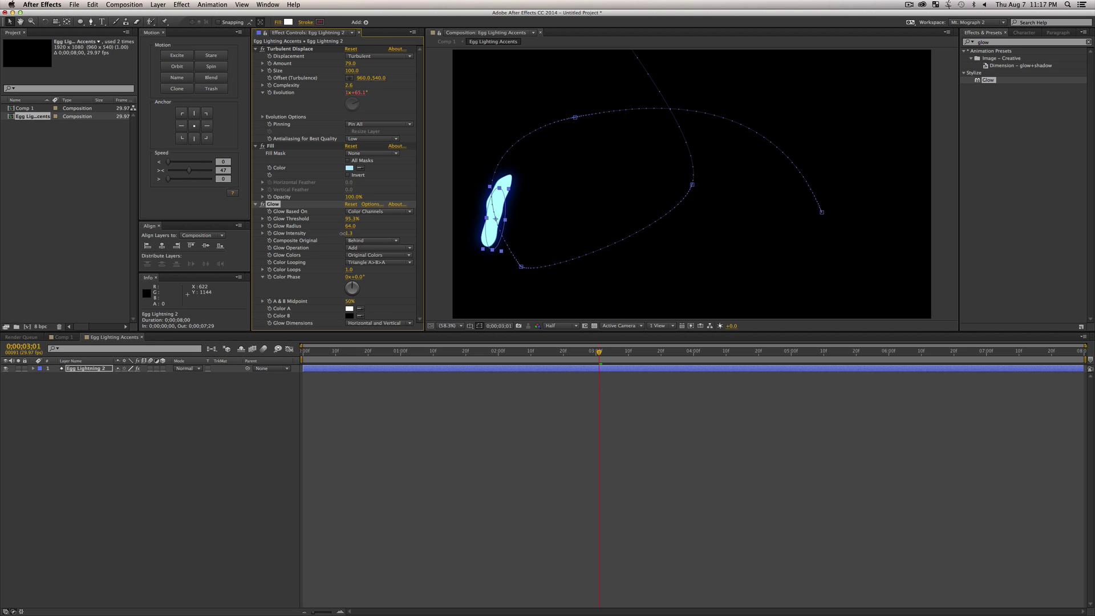
click(239, 489)
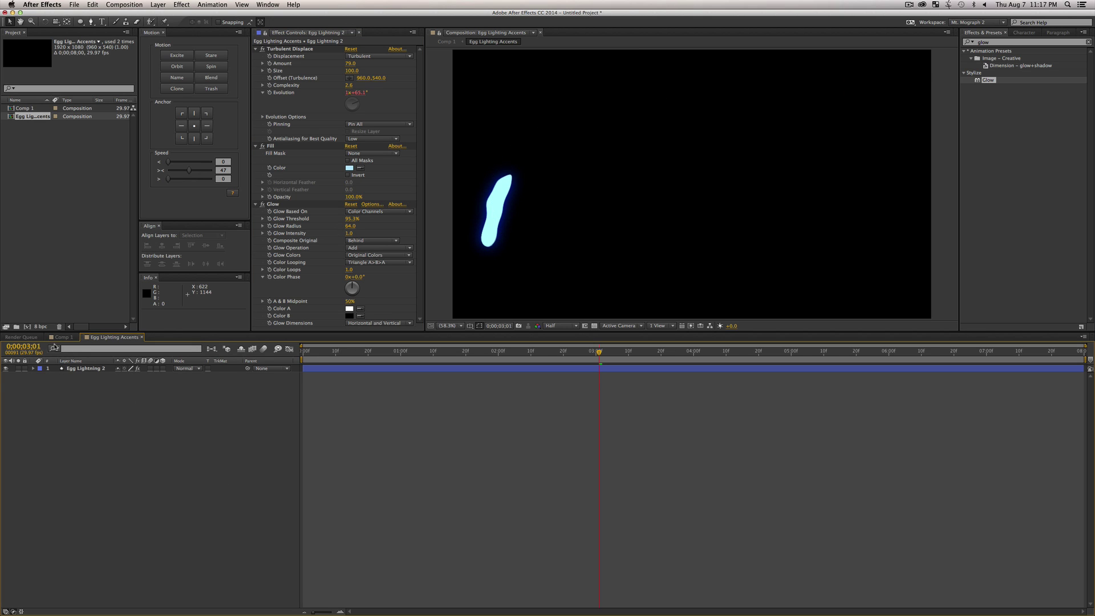
click(61, 337)
click(127, 445)
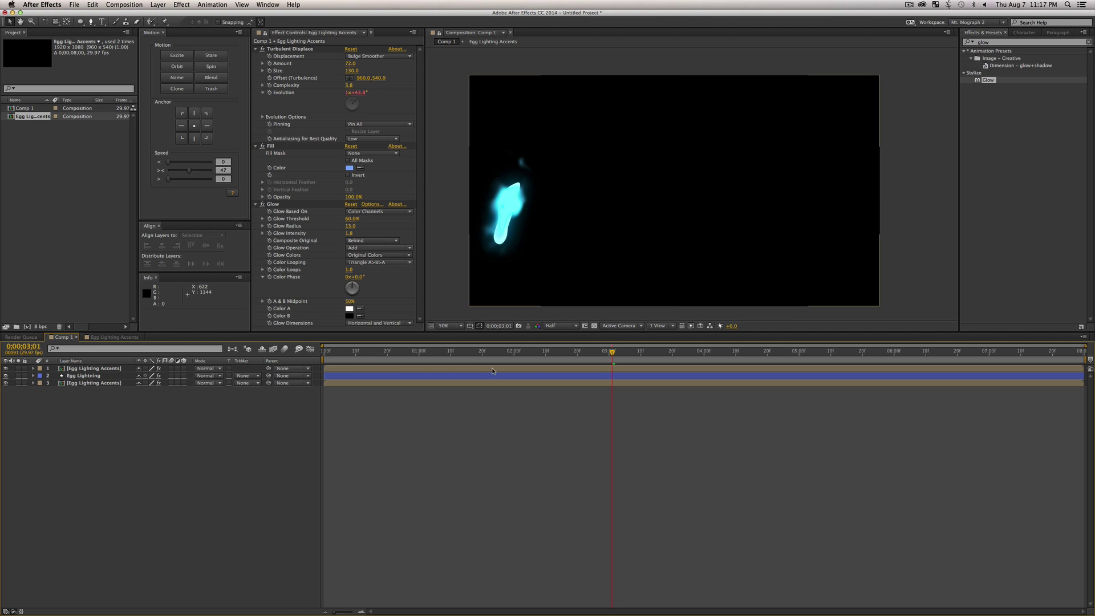
Step: At 0;00;05;13, darken the bottom accents layer's Fill color to a blue with hue 217°, saturation 52% and brightness 80%
drag(571, 351, 839, 378)
key(space)
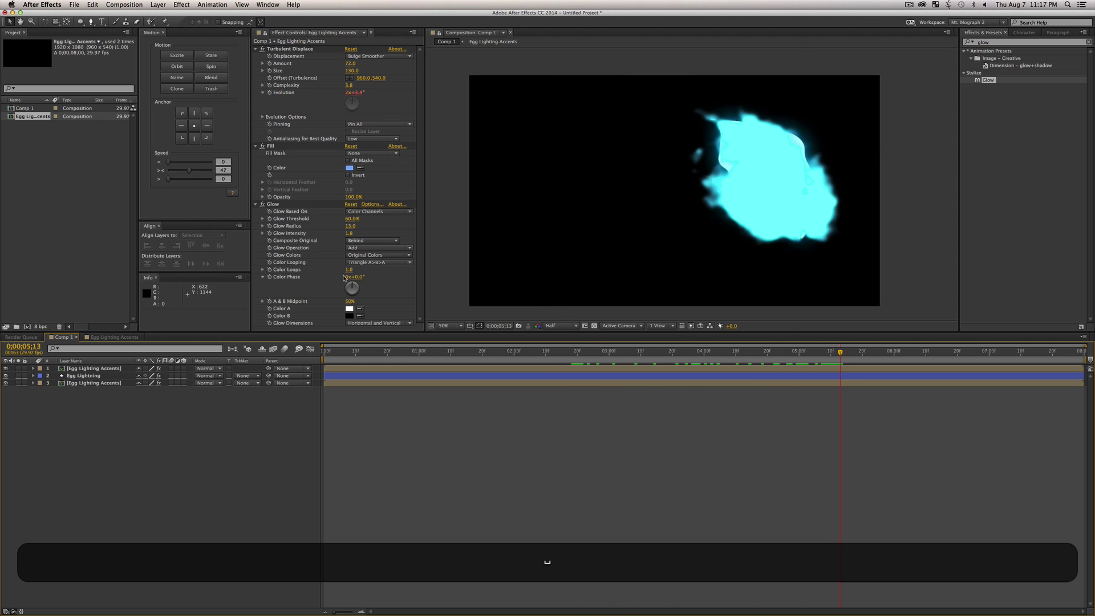
click(351, 168)
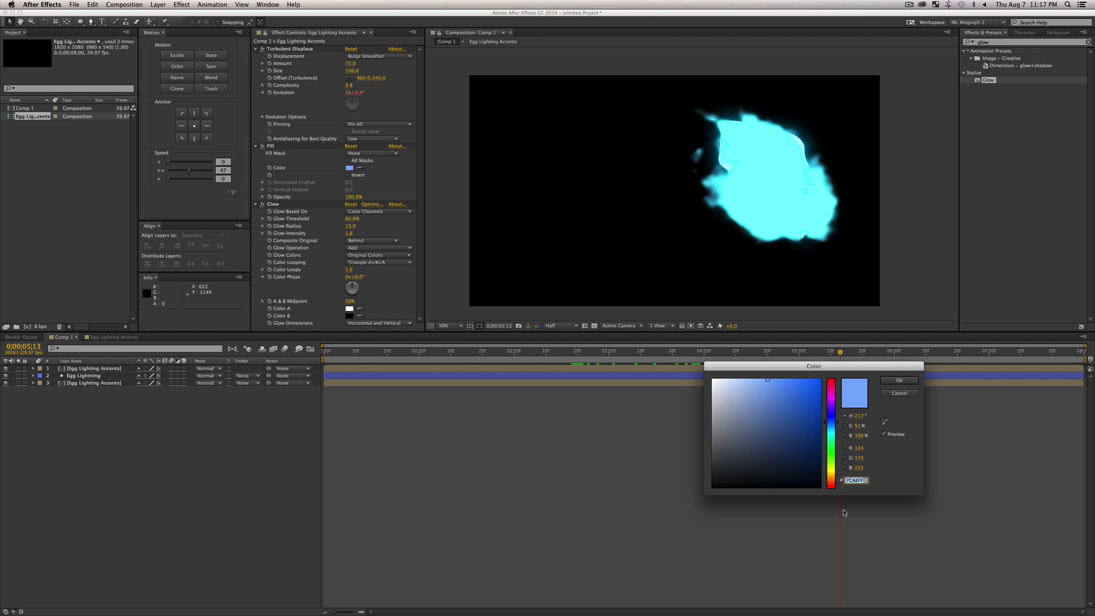
click(913, 396)
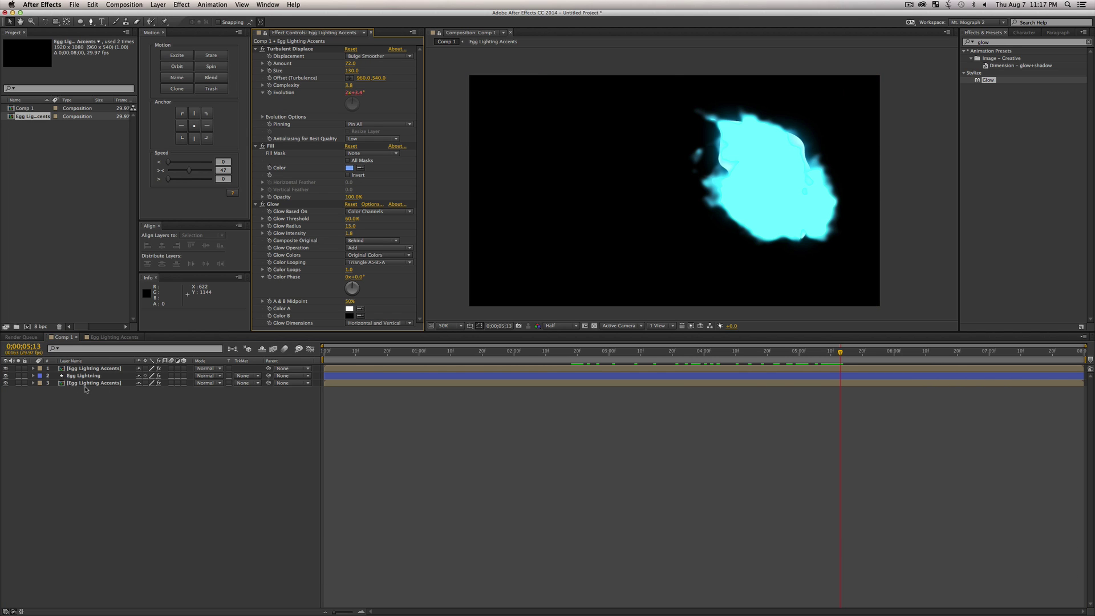
click(110, 384)
click(348, 168)
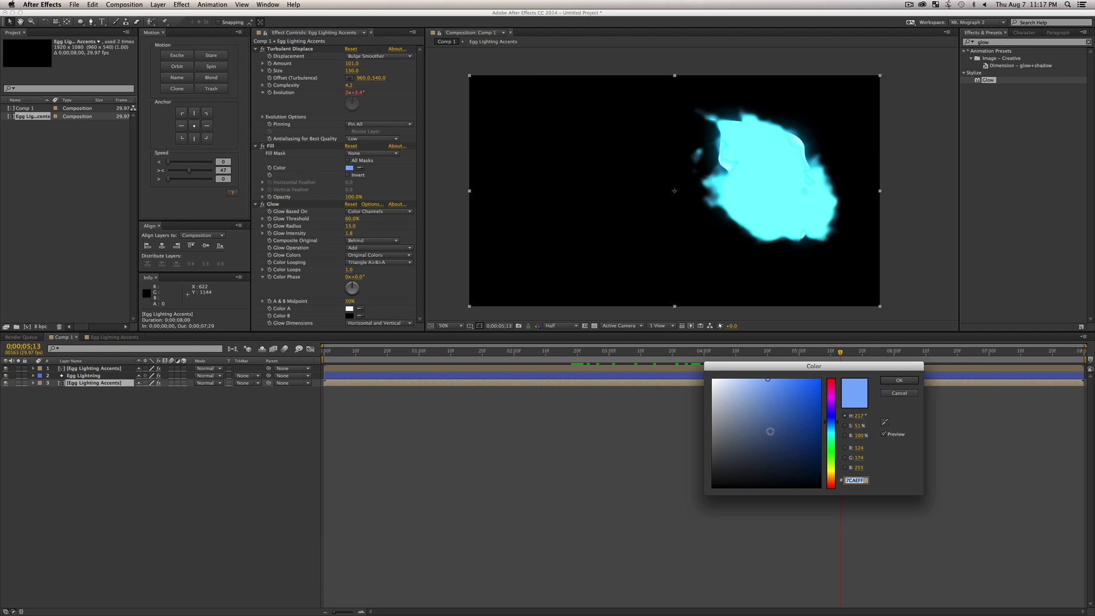
click(768, 400)
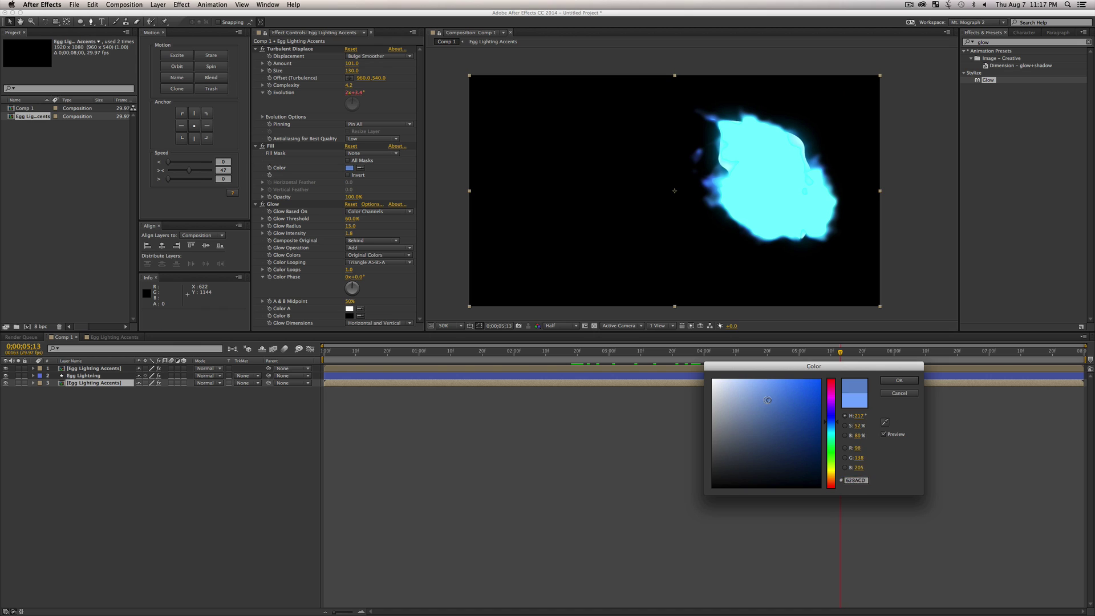
click(899, 380)
click(120, 448)
Step: Preview the layered electricity animation from the start and scrub back to 0;00;01;08
click(327, 353)
key(space)
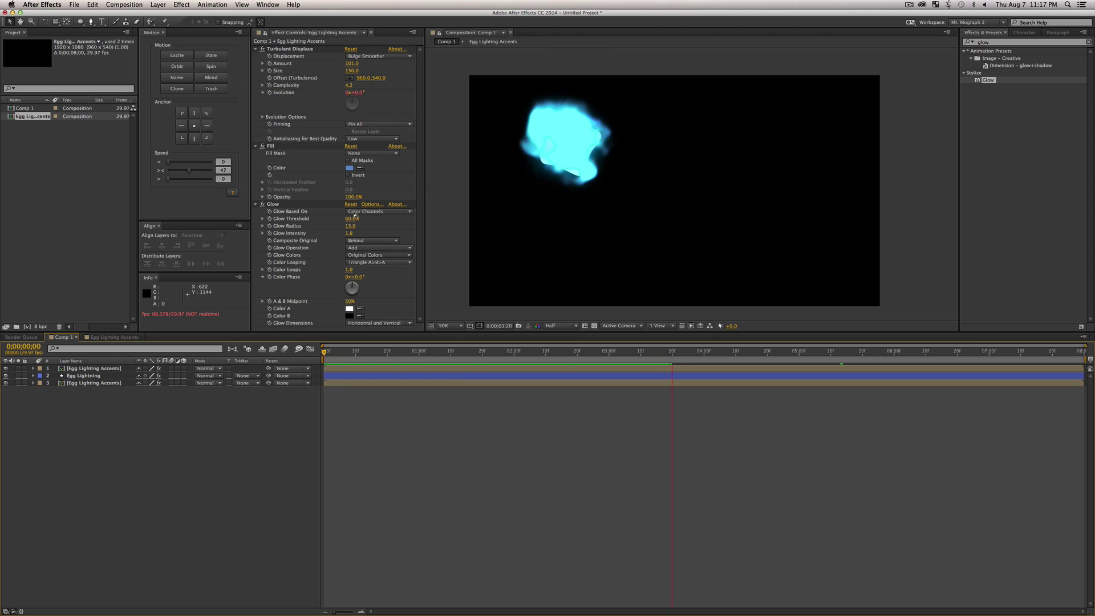
key(space)
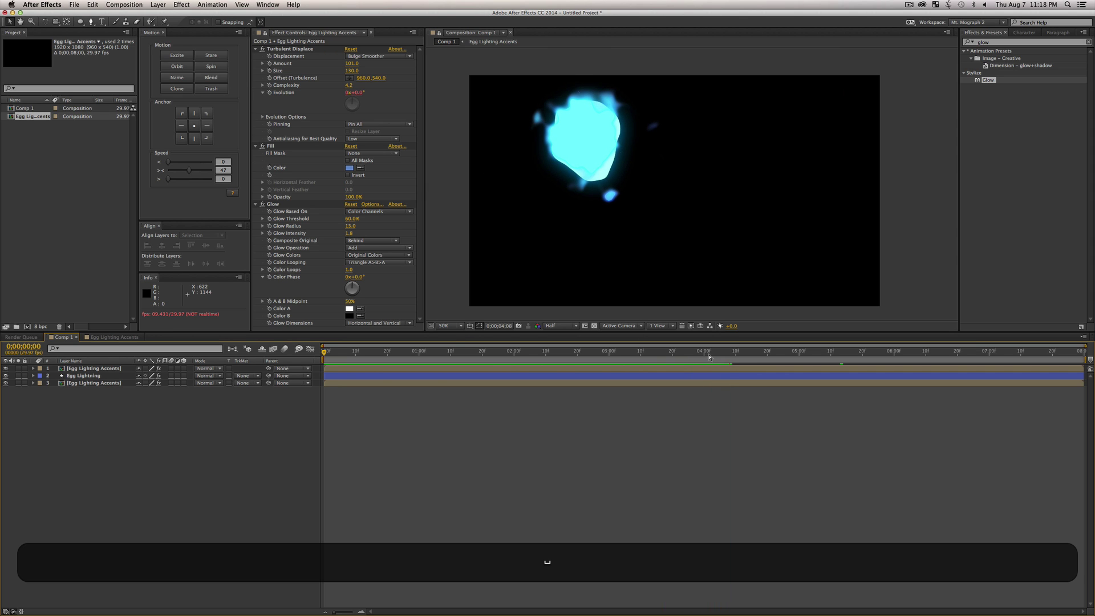
drag(689, 357, 444, 365)
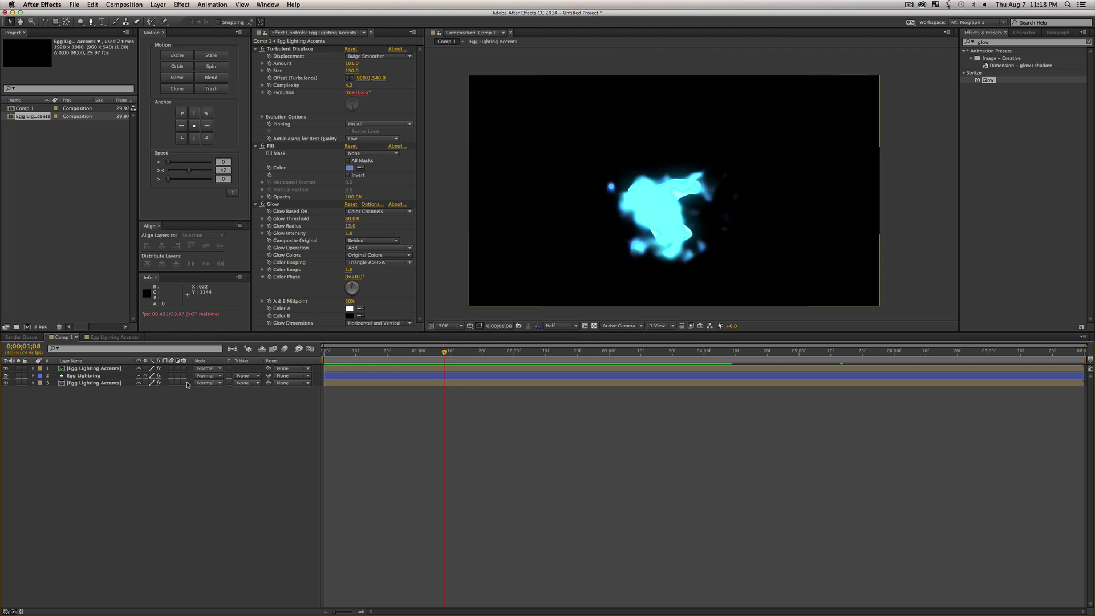
Step: Duplicate the Egg Lightning layer, move the copy to the bottom of the stack, and set its Fill color to white
click(101, 376)
key(super+d)
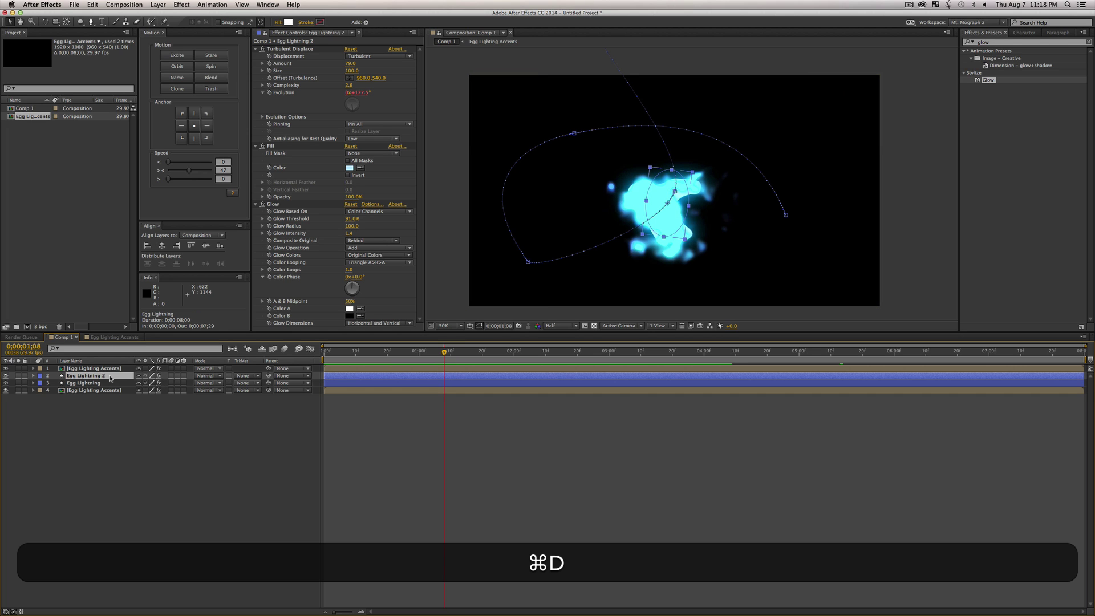
drag(91, 377, 91, 396)
click(350, 168)
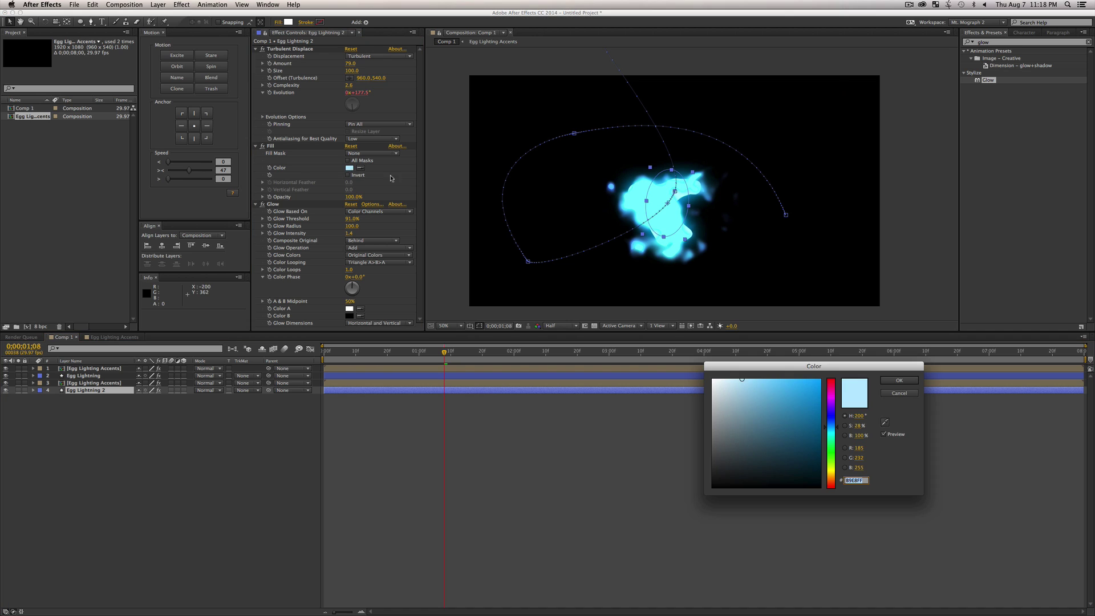
drag(722, 407, 654, 341)
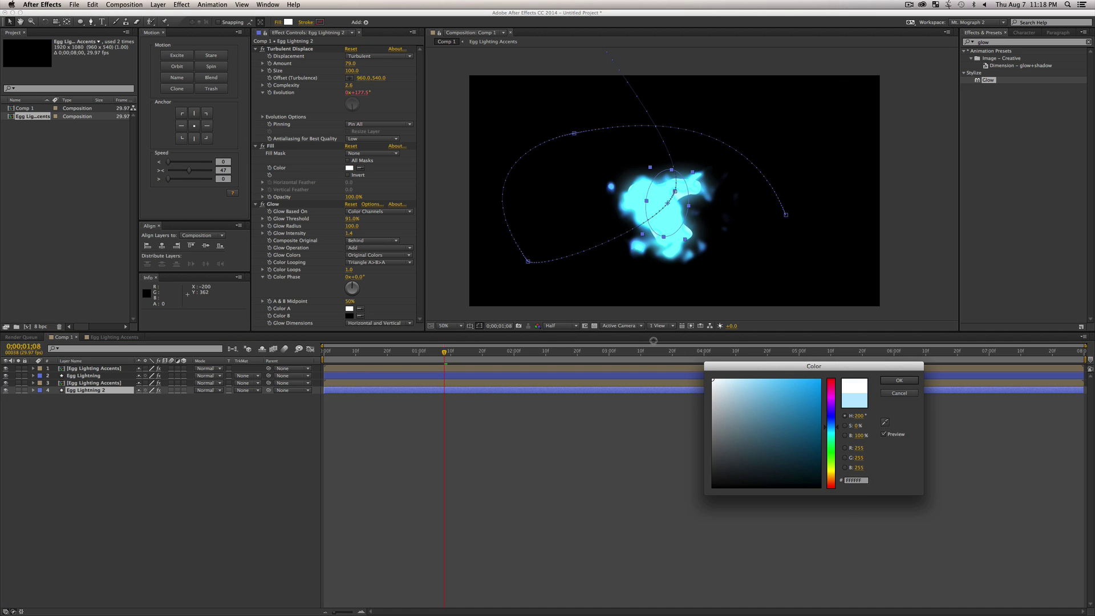
click(899, 381)
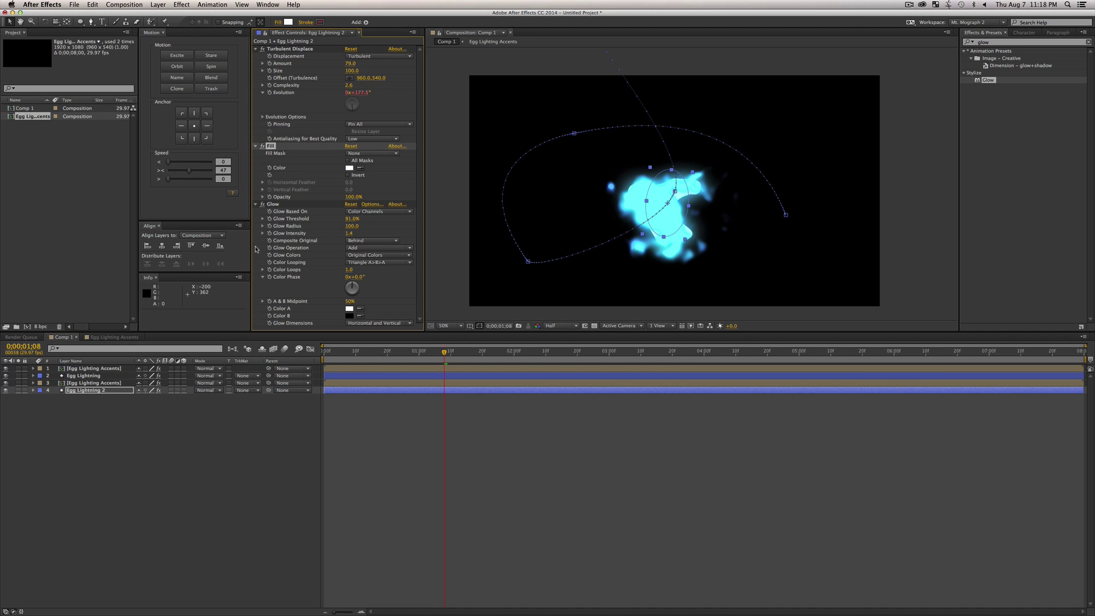
Step: At 0;00;02;02, start keyframing the Turbulent Displace Amount and Complexity on the white Egg Lightning 2 layer
key(u)
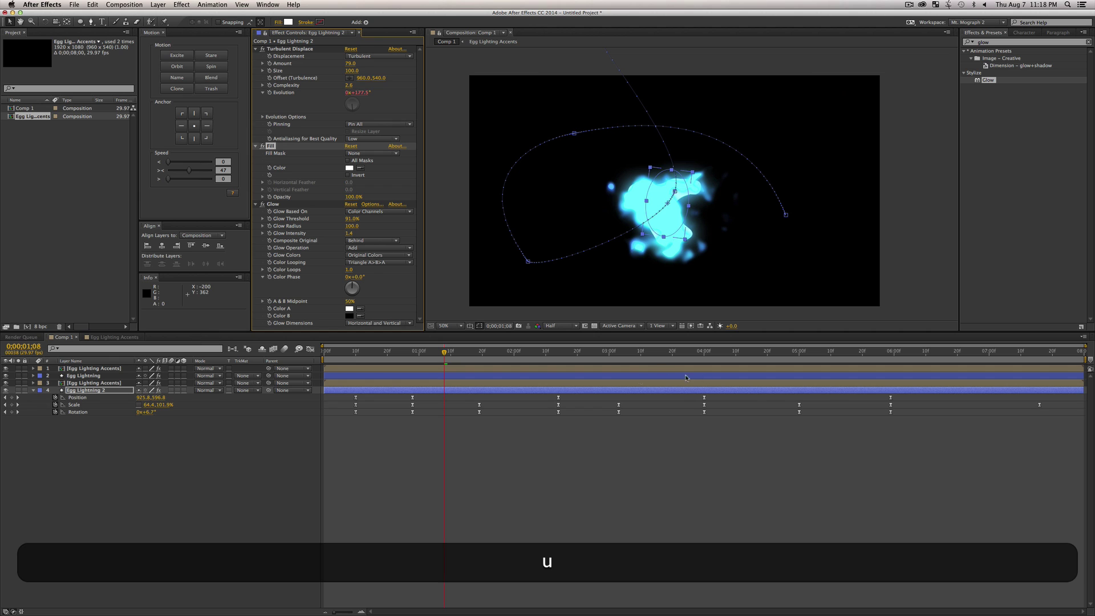
click(411, 360)
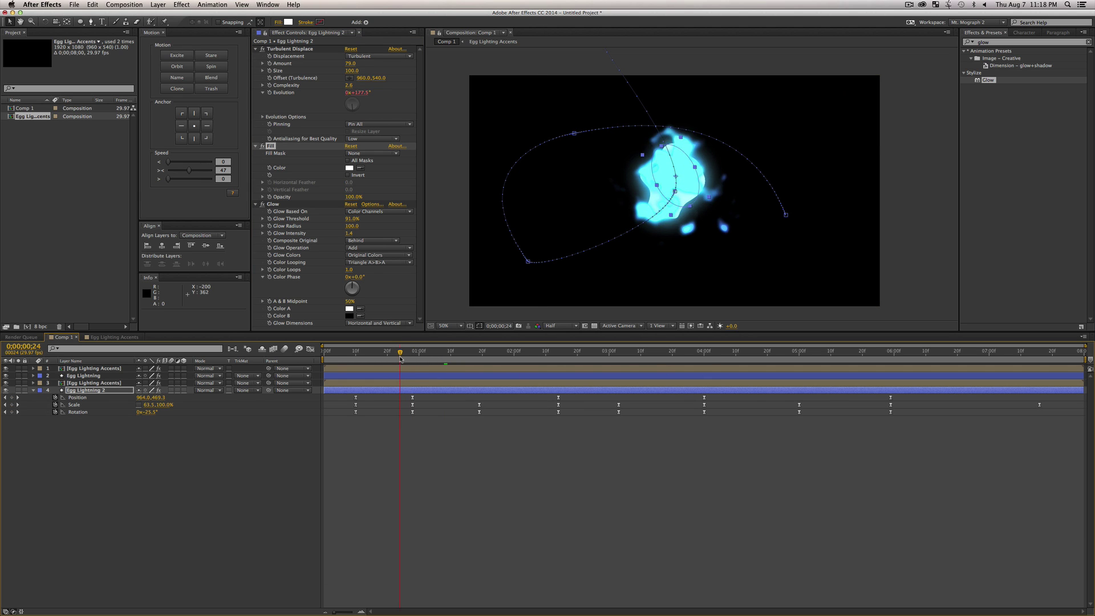
drag(411, 360, 520, 369)
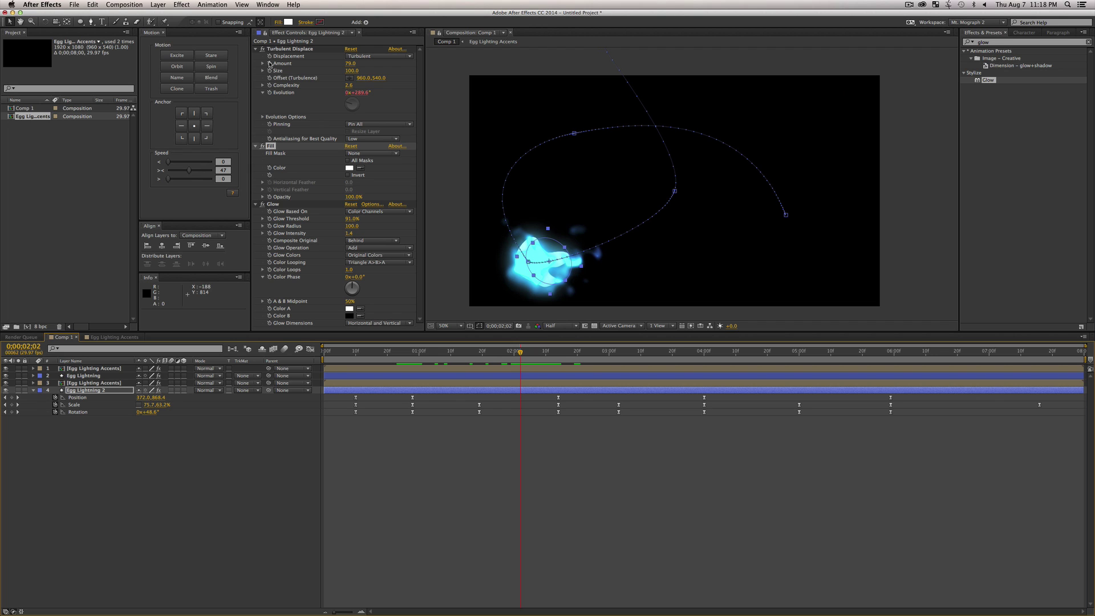
click(270, 64)
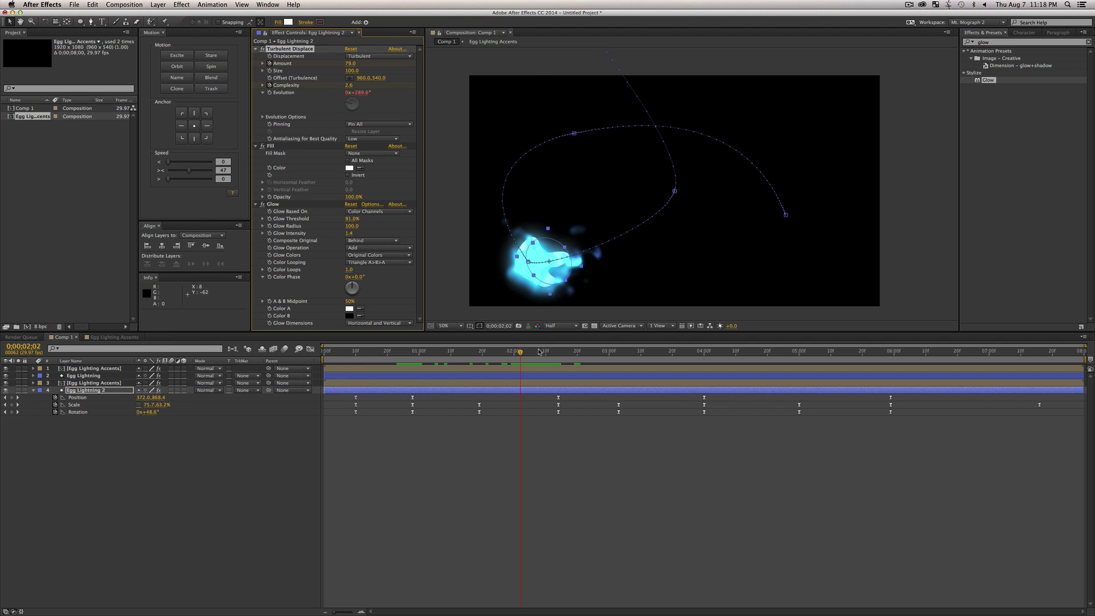
click(102, 390)
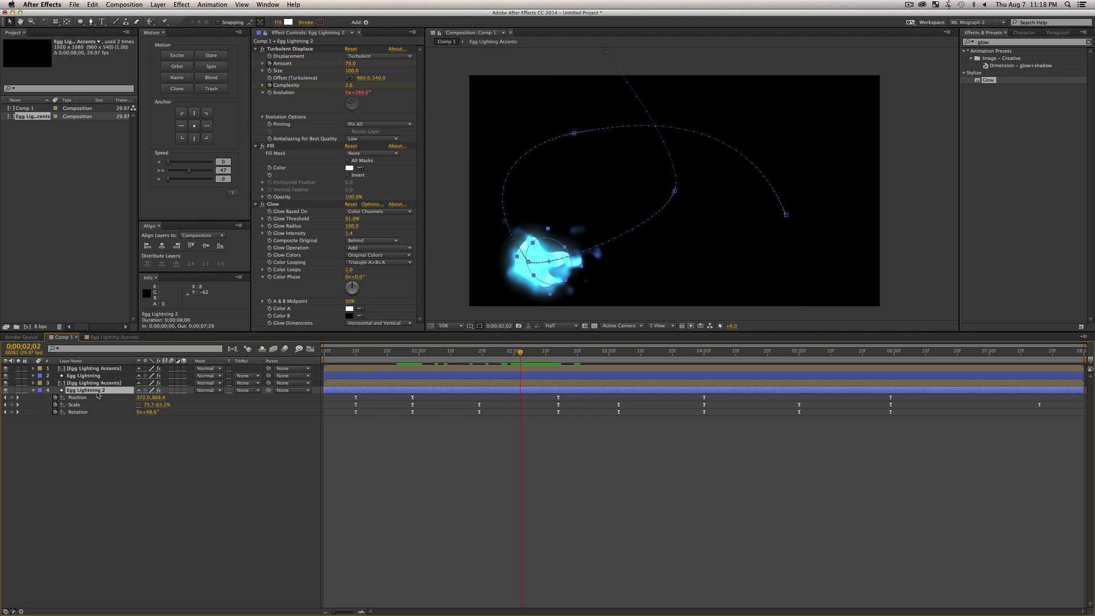
Step: Reveal Egg Lightning 2's keyframes and add Amount and Complexity keyframes with the same values at 0;00;02;25
key(u)
drag(522, 359, 594, 361)
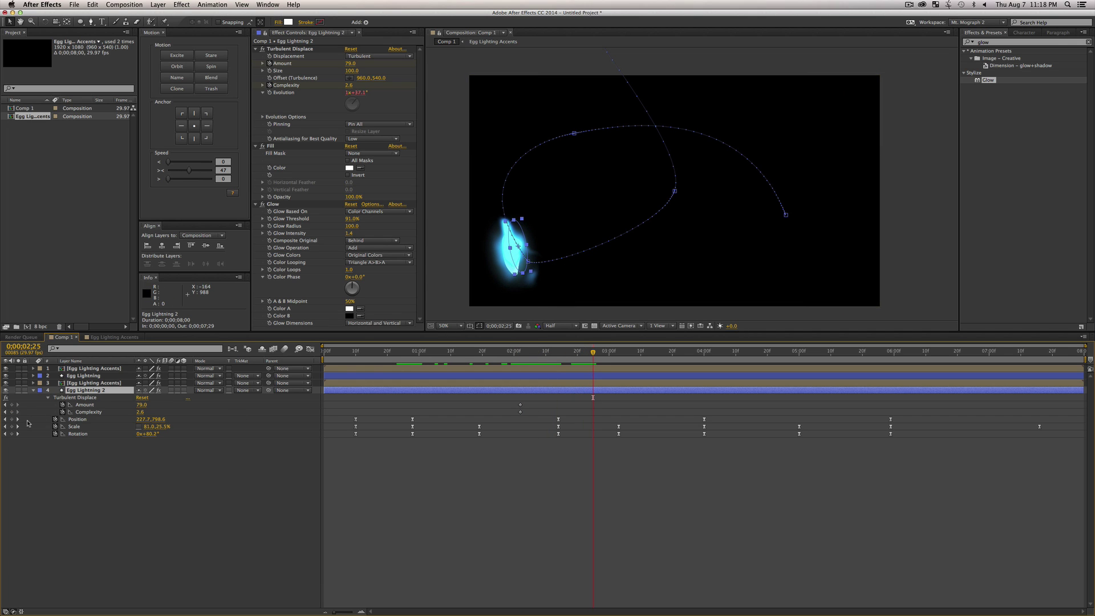
click(11, 411)
click(11, 404)
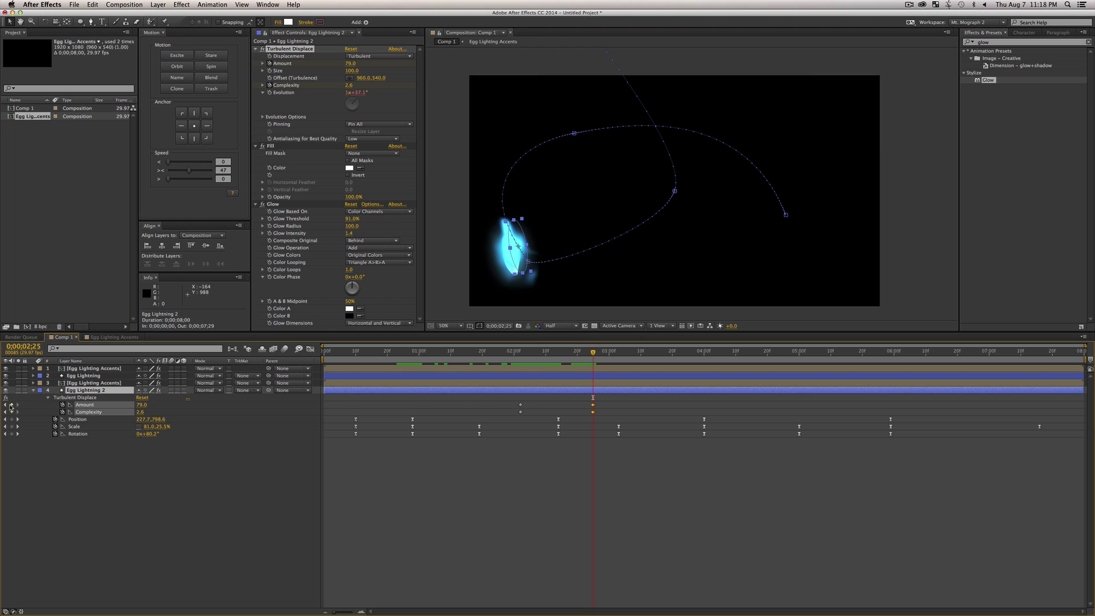
Step: At 0;00;02;13, set Egg Lightning 2's Turbulent Displace Complexity to 6.5, Amount to 303 and Size to 141
click(555, 354)
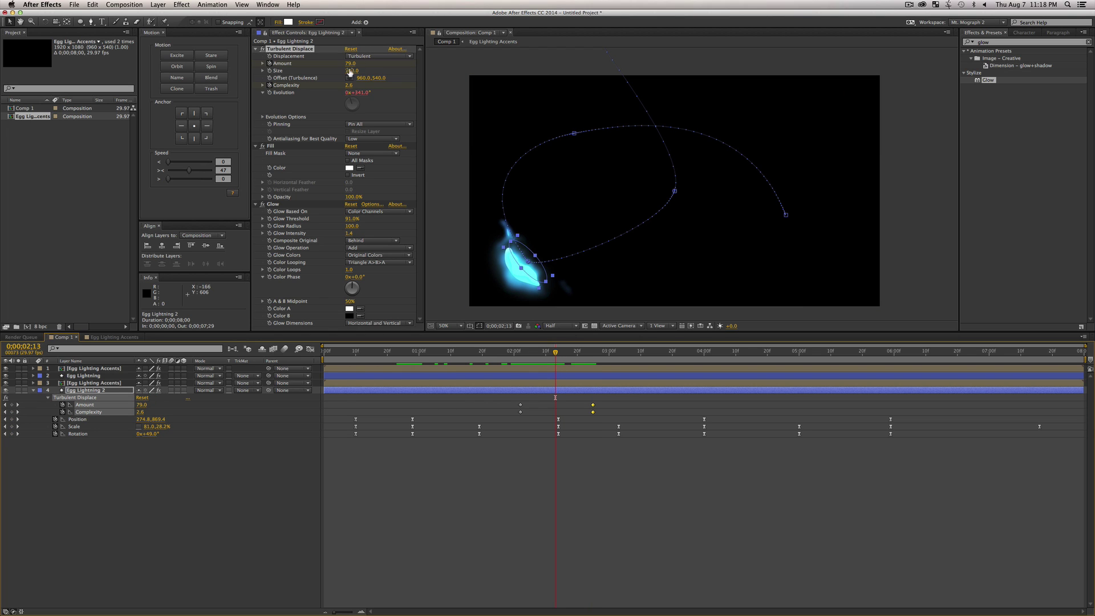
click(350, 85)
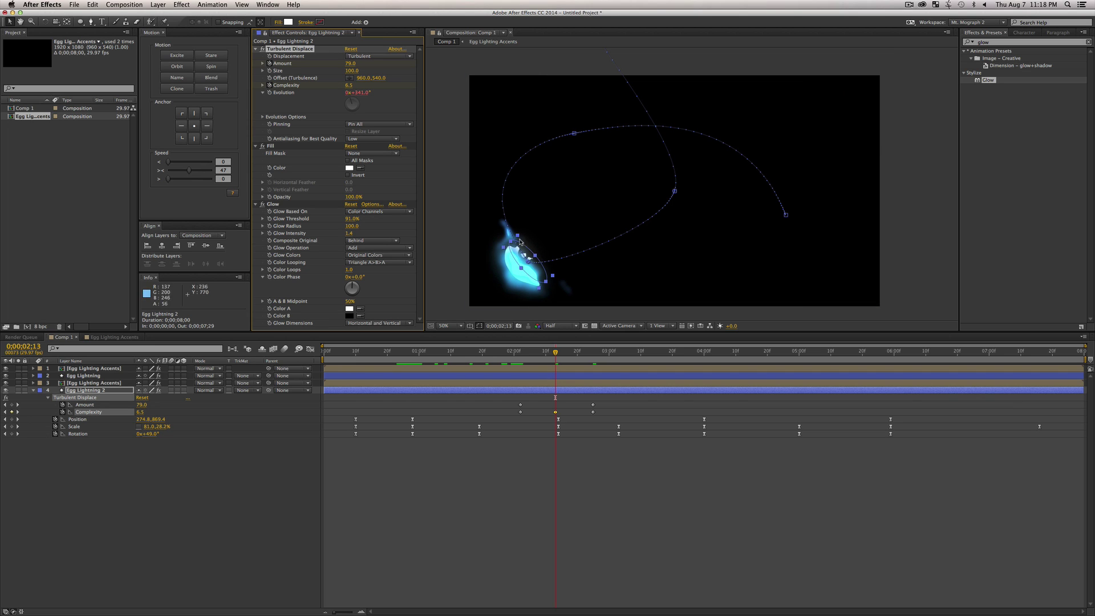
click(353, 63)
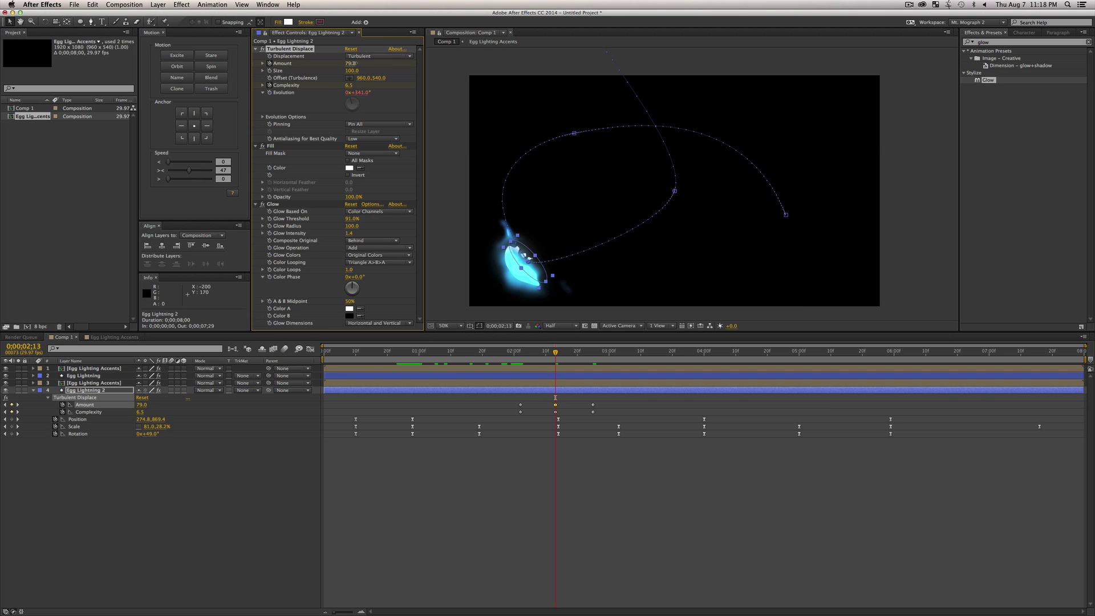
drag(407, 56, 468, 50)
drag(350, 73, 259, 74)
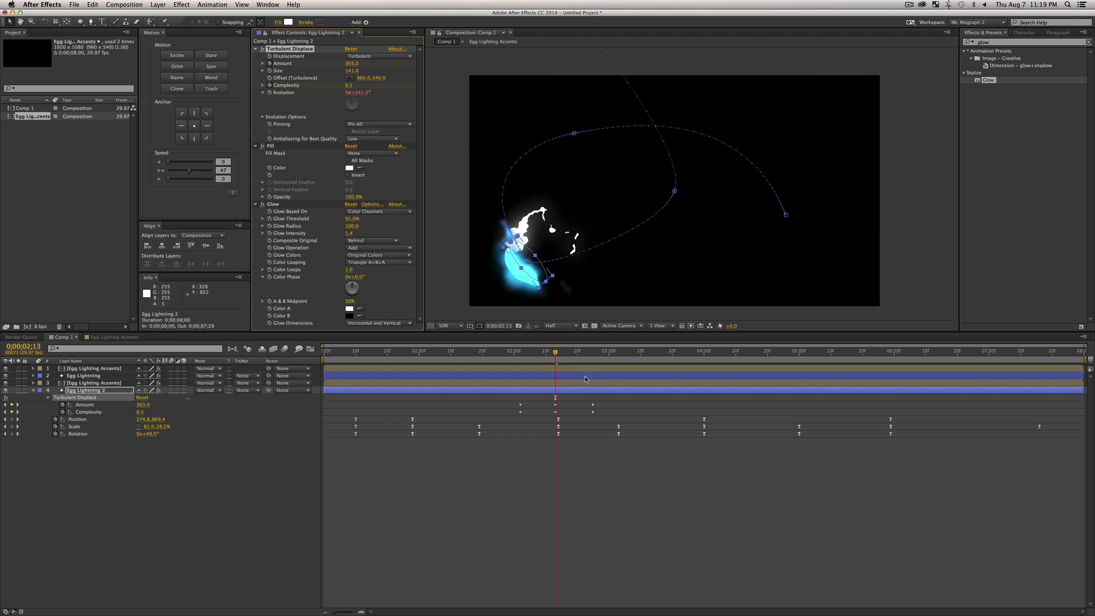
Step: At 0;00;02;13, set Egg Lightning 2's Turbulent Displace Amount to 1462 and preview the burst
drag(548, 355, 502, 356)
key(space)
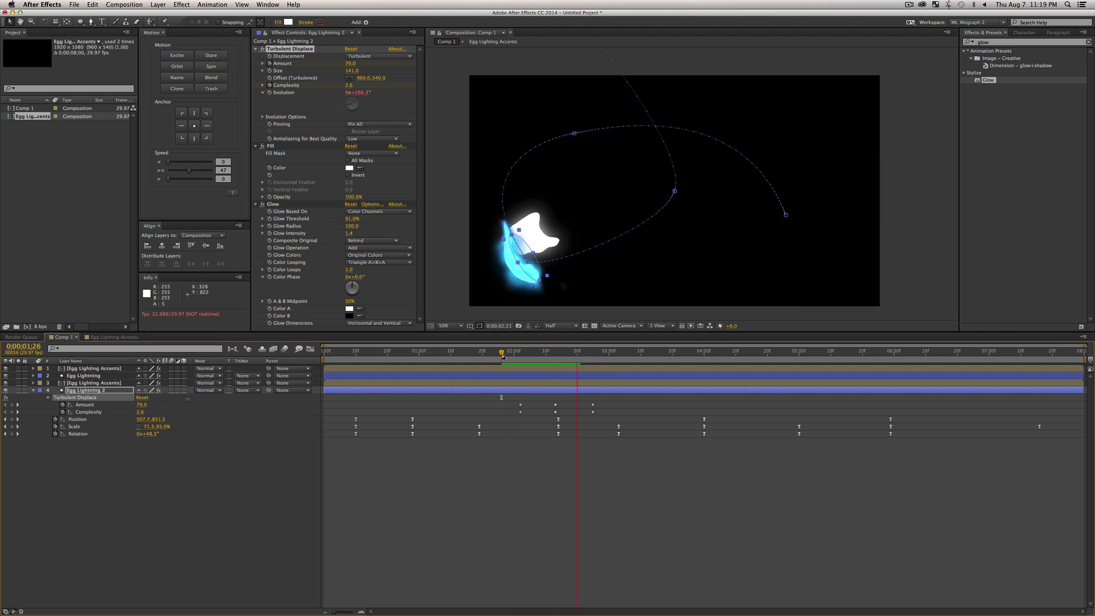
key(space)
click(556, 359)
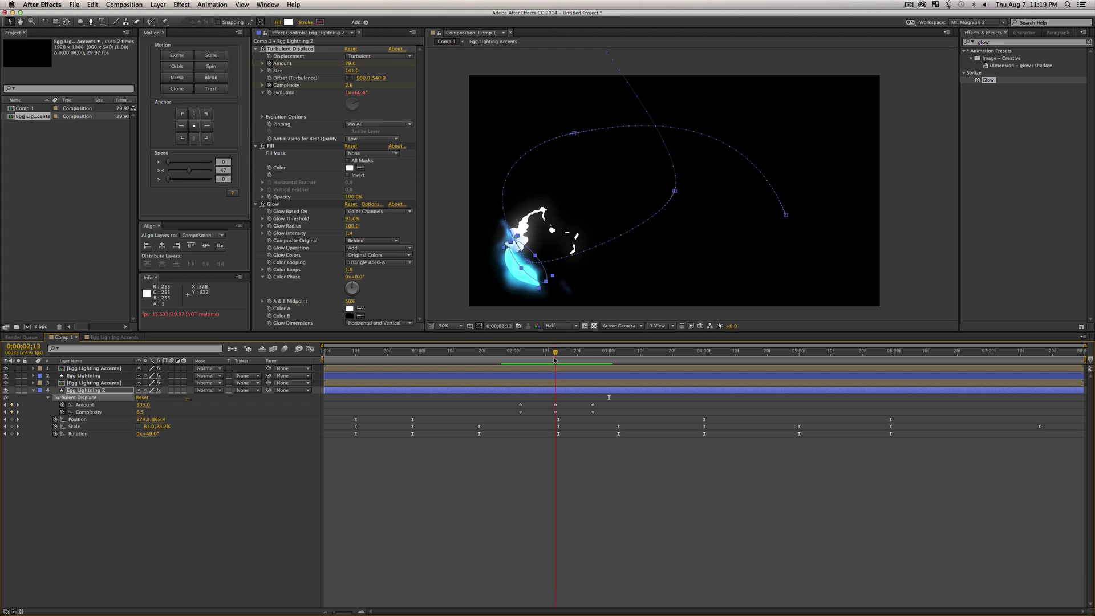
drag(350, 69, 899, 99)
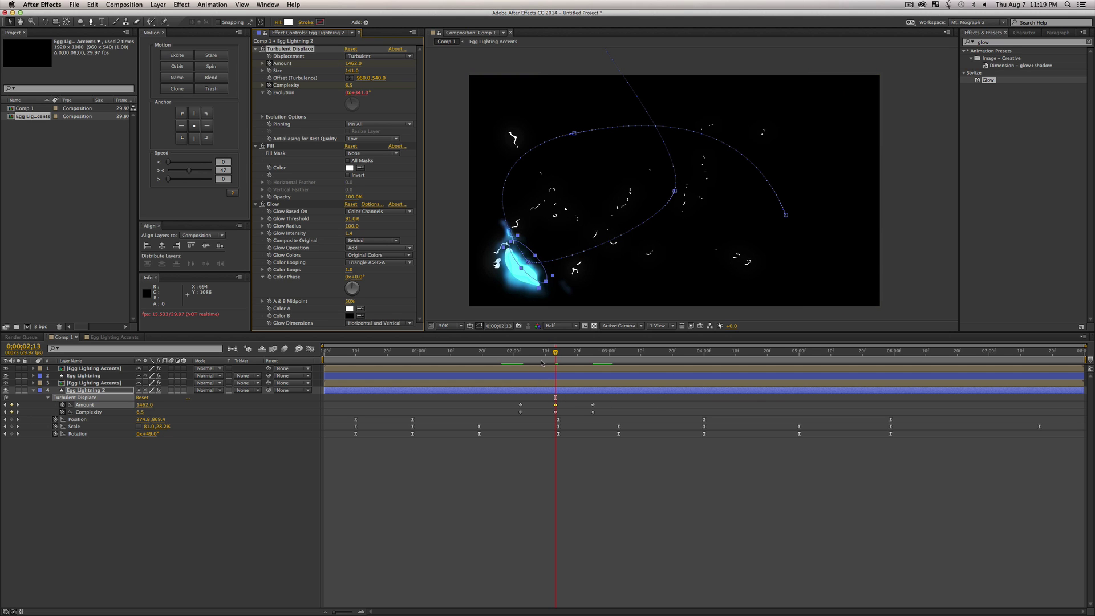
click(528, 358)
key(space)
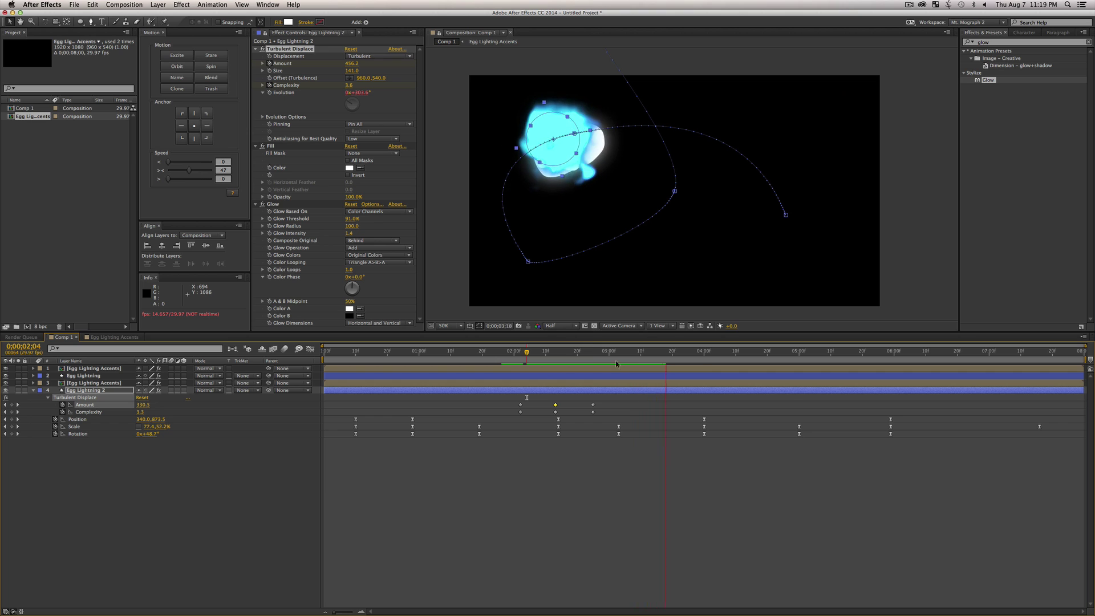
key(space)
Step: Ease all six Amount and Complexity keyframes on Egg Lightning 2 with the middle Motion speed value at 62, and preview from 0;00;01;26
drag(505, 401, 618, 423)
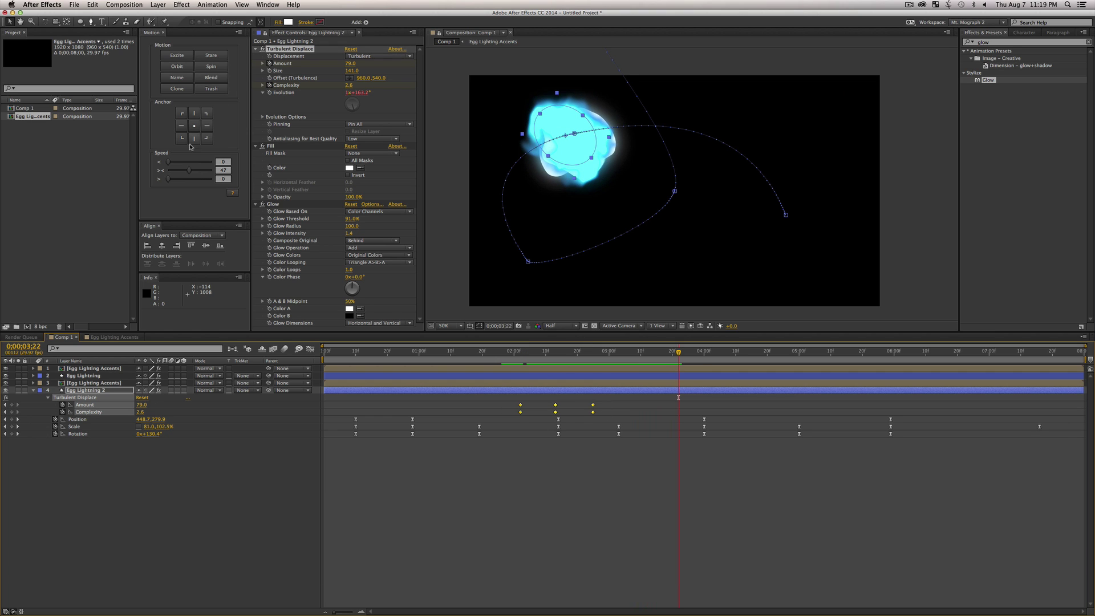
drag(188, 170, 196, 170)
click(206, 542)
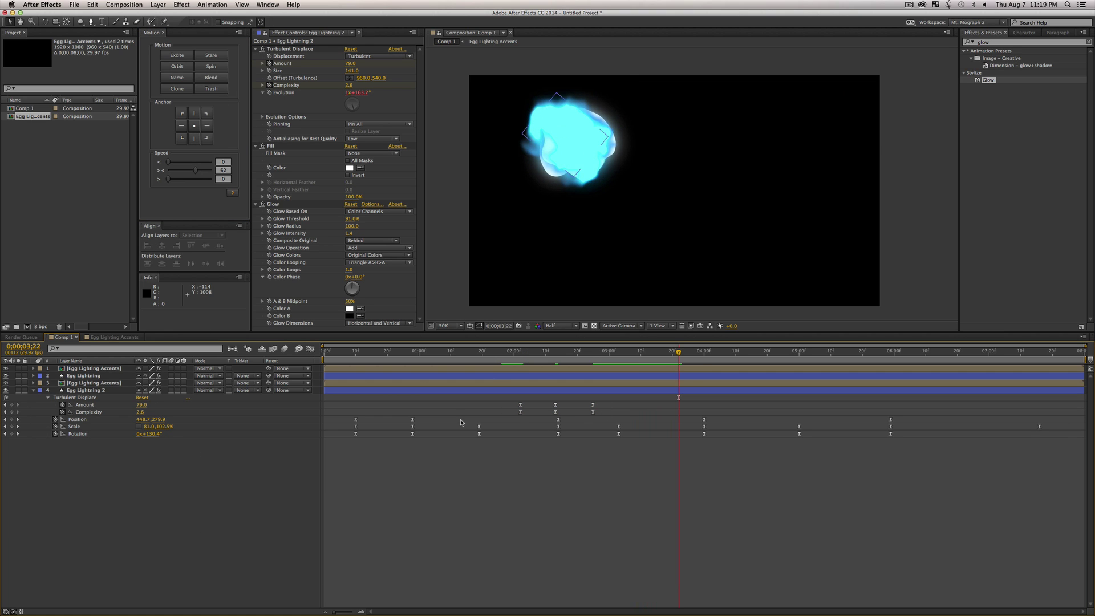
drag(524, 350, 501, 351)
key(space)
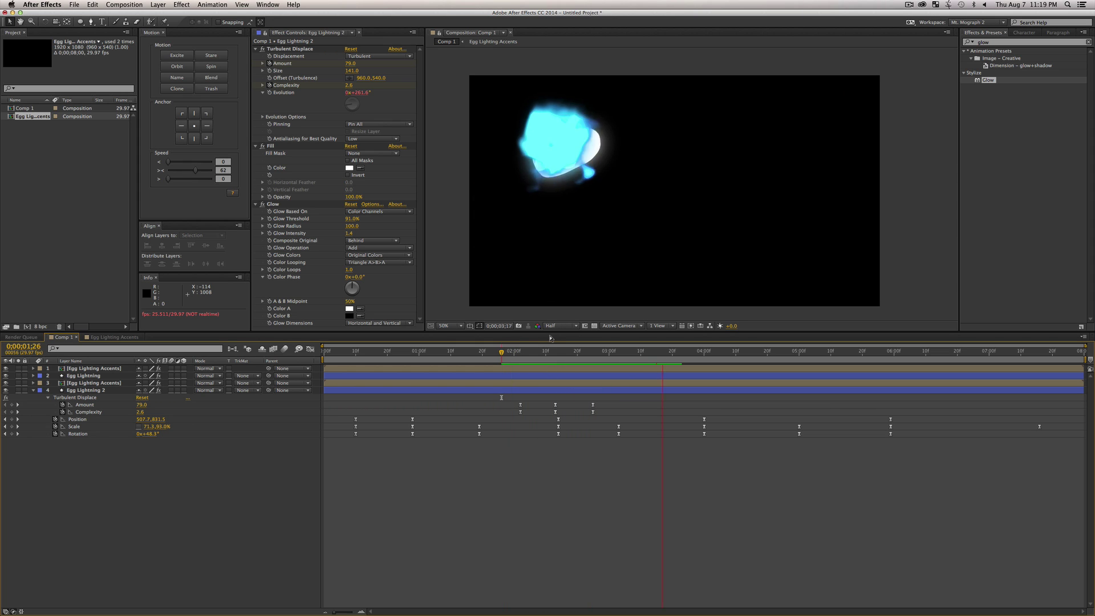
key(space)
Step: Copy Egg Lightning 2's six Amount and Complexity keyframes to 0;00;05;19, then shift the pasted set slightly earlier and preview it
drag(513, 398, 615, 416)
key(super+c)
drag(790, 358, 859, 370)
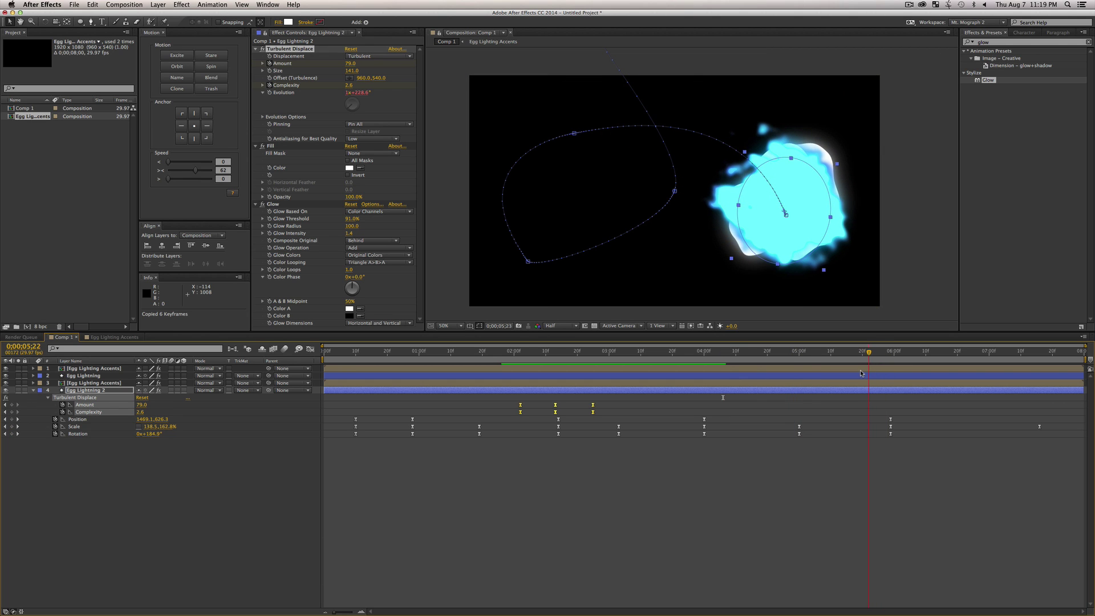
key(super+v)
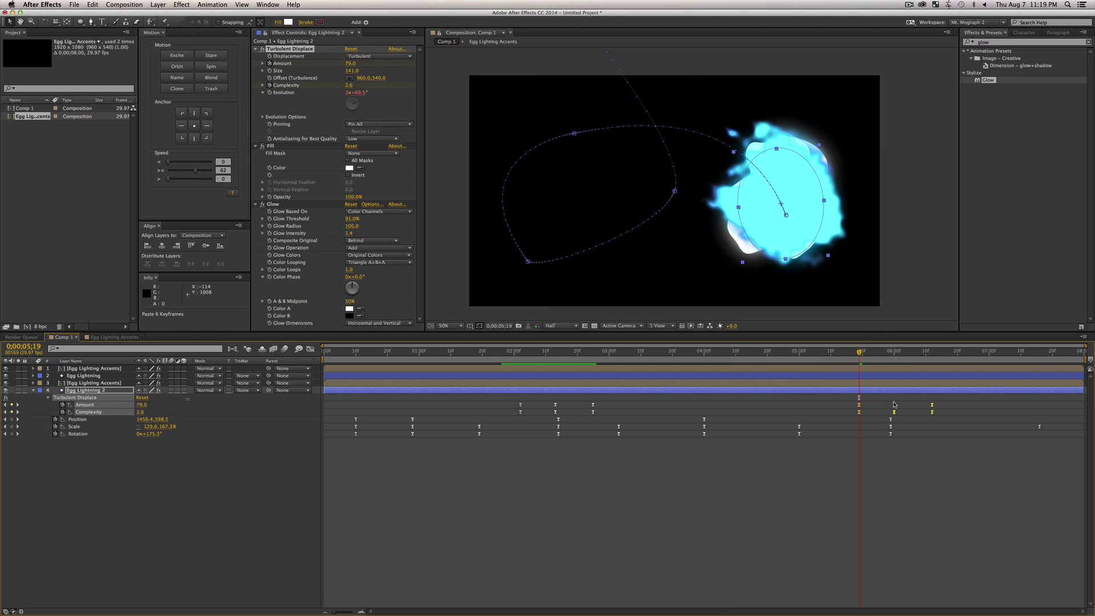
drag(894, 405, 881, 405)
key(space)
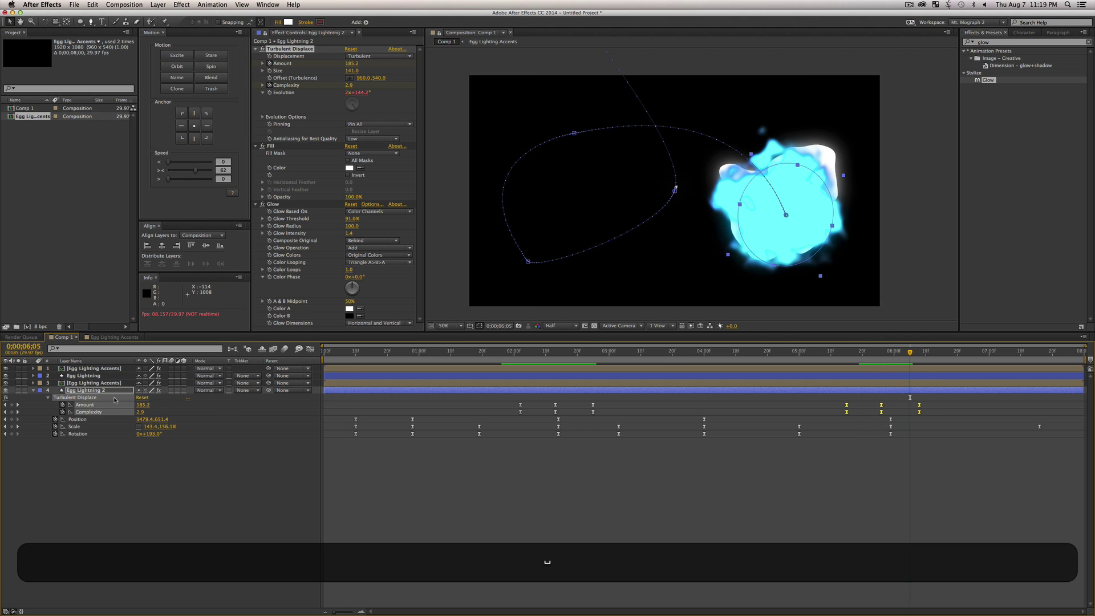
Step: Lengthen both Turbulent Displace bursts by moving each one's last Amount and Complexity keyframes later, the second pair to 0;00;06;18
click(86, 392)
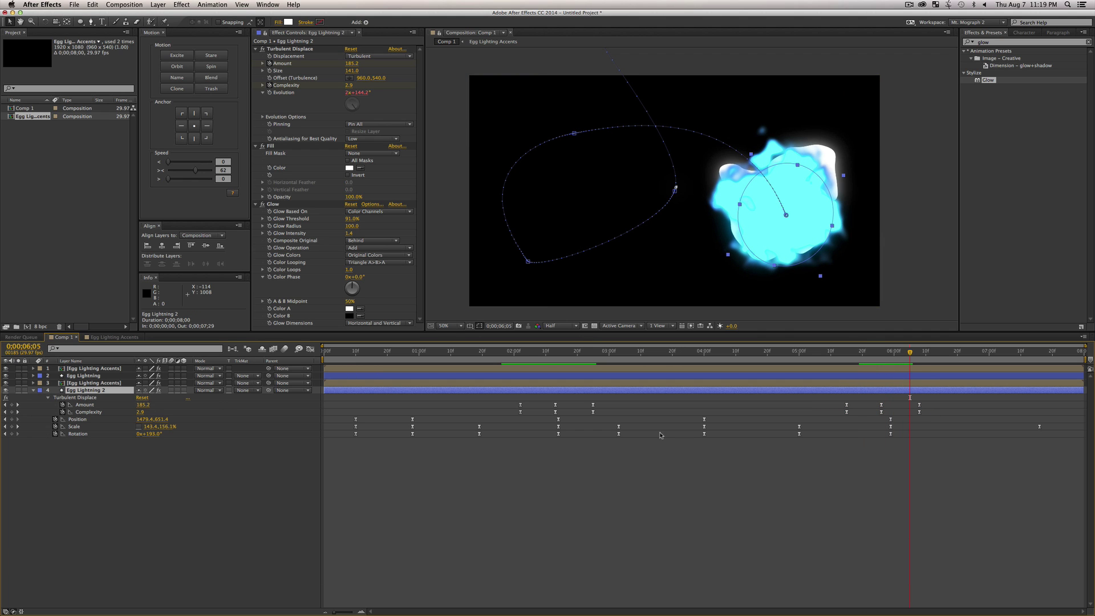
drag(593, 392, 609, 392)
drag(589, 402, 596, 416)
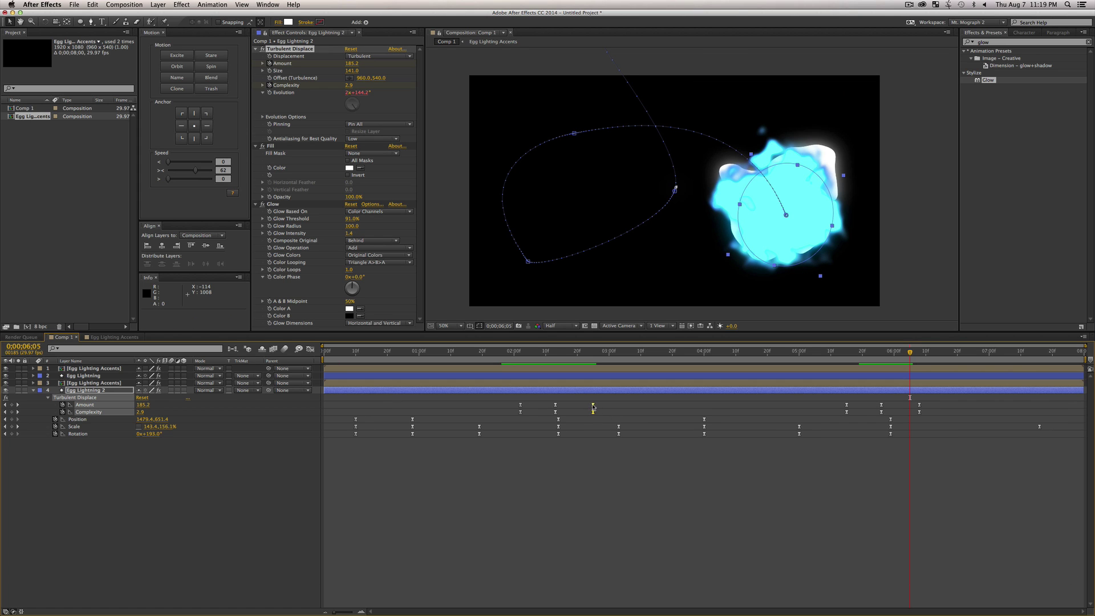
click(918, 404)
click(923, 406)
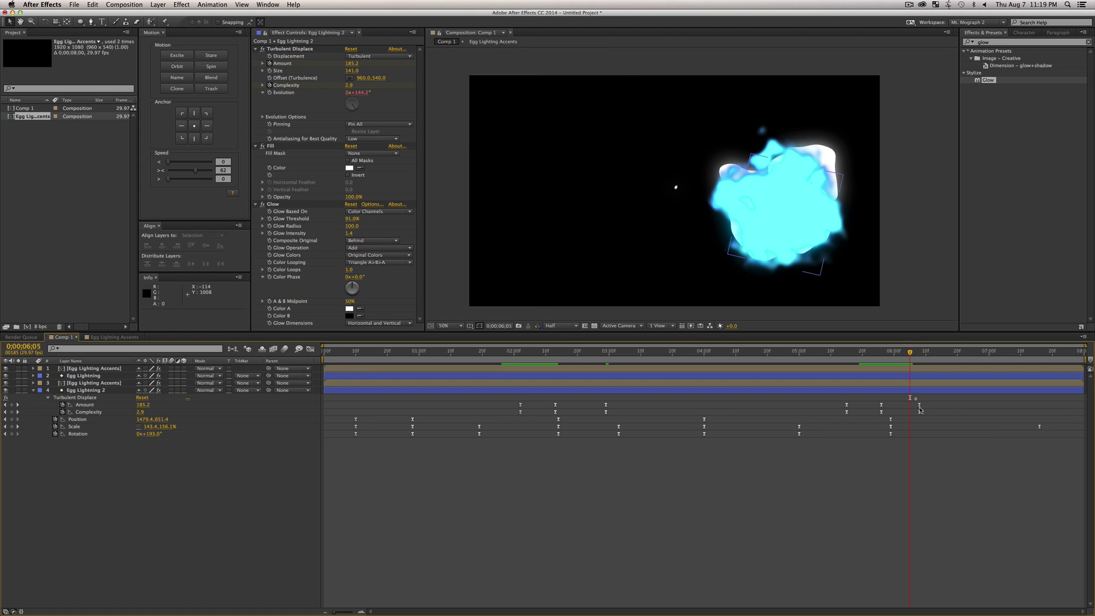
drag(916, 399, 952, 408)
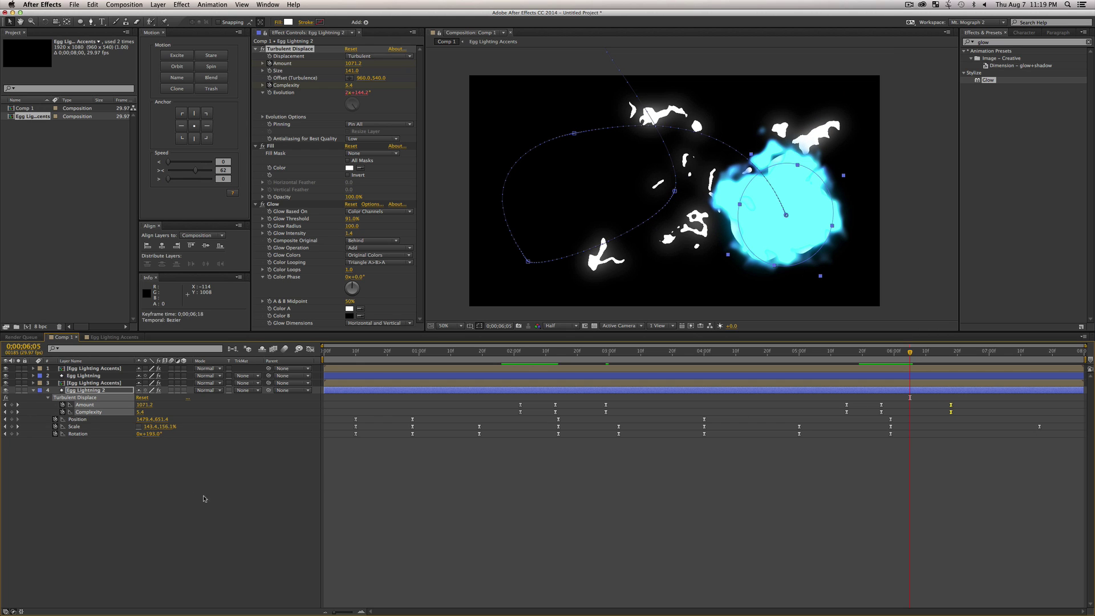
click(354, 501)
key(space)
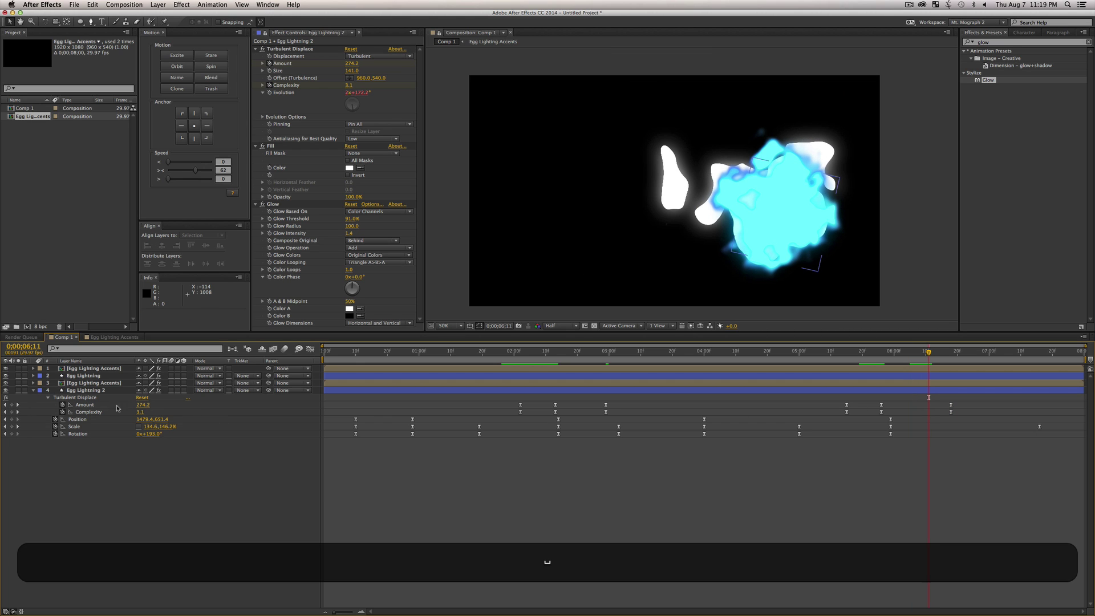
Step: Duplicate the Egg Lightning 2 layer twice and preview the animation from 0;00;00;12
click(85, 392)
key(ctrl+d)
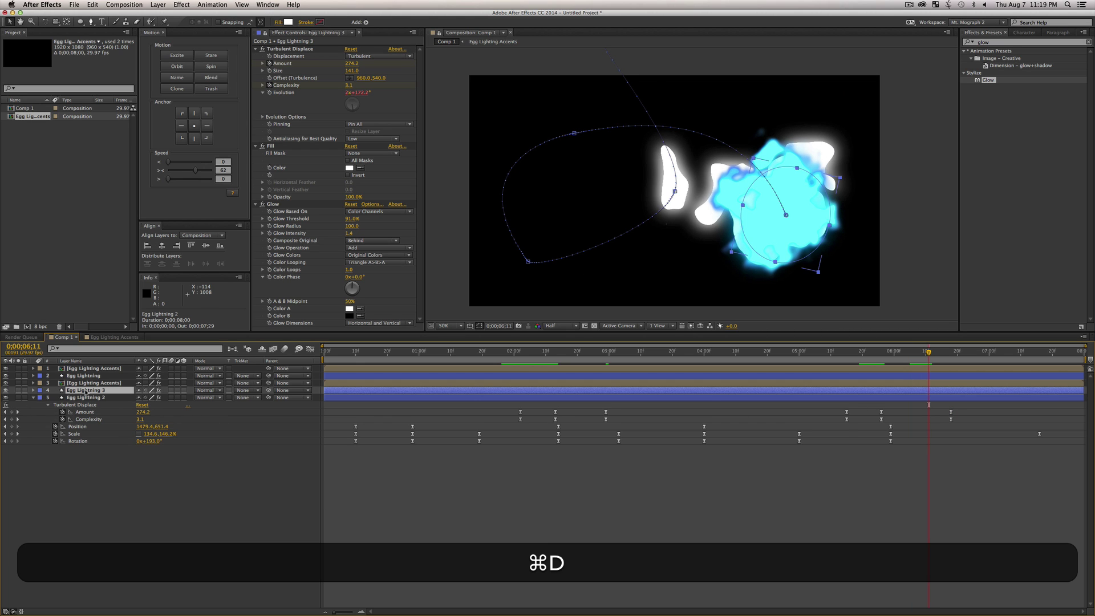
key(ctrl+d)
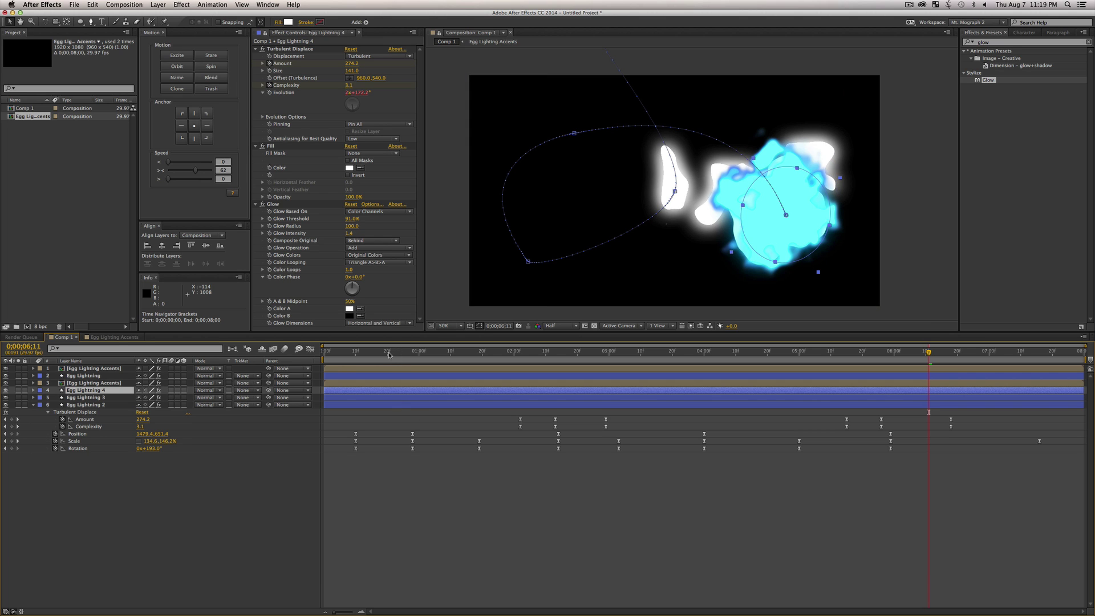
click(363, 355)
key(space)
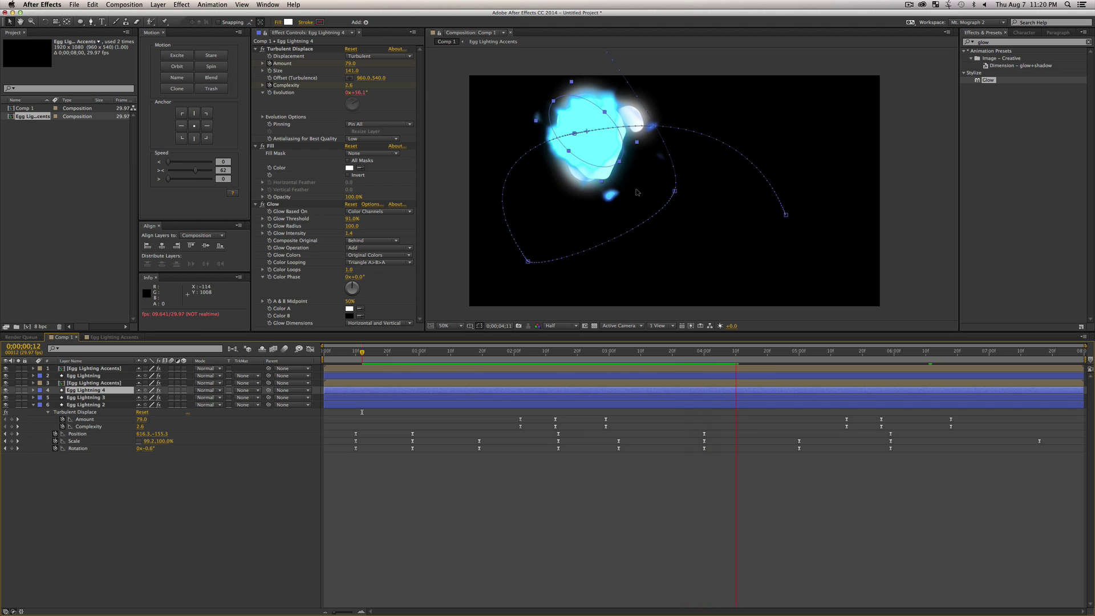
key(space)
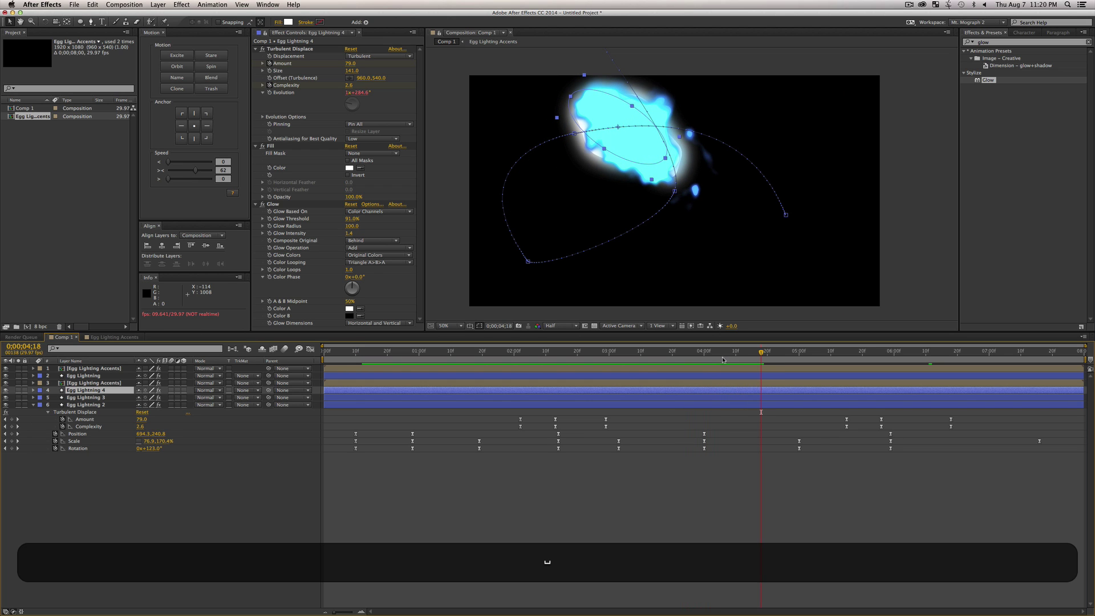
mouse_move(723, 359)
mouse_down()
mouse_move(665, 359)
mouse_move(720, 358)
mouse_up()
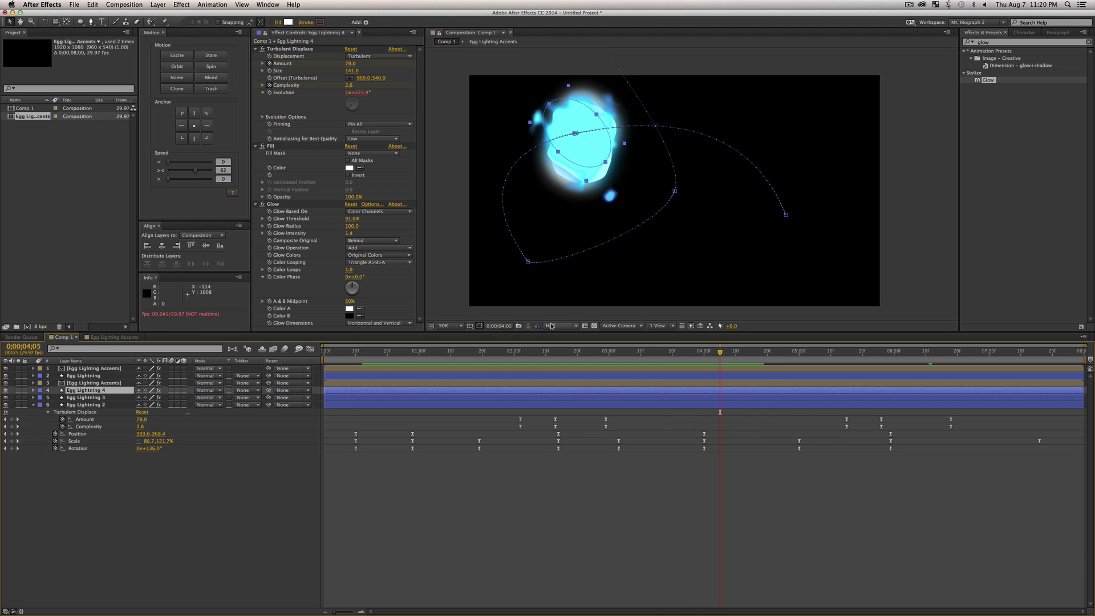
Step: Import ninja.ai from the Desktop as the uppermost layer of Comp 1 and create shapes from that vector layer
click(89, 216)
key(super+i)
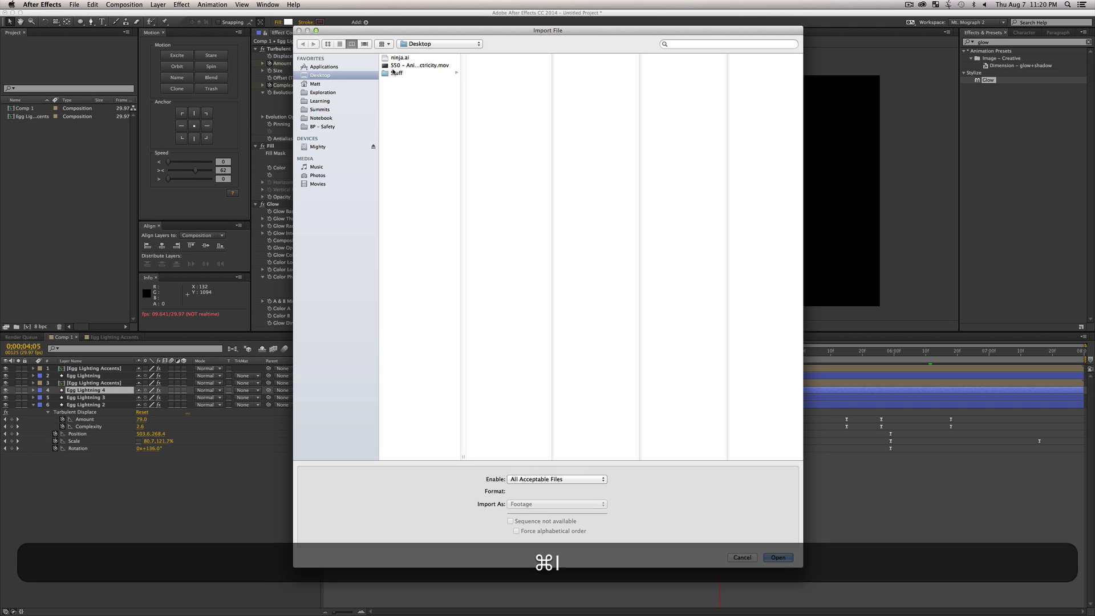
click(400, 58)
click(779, 557)
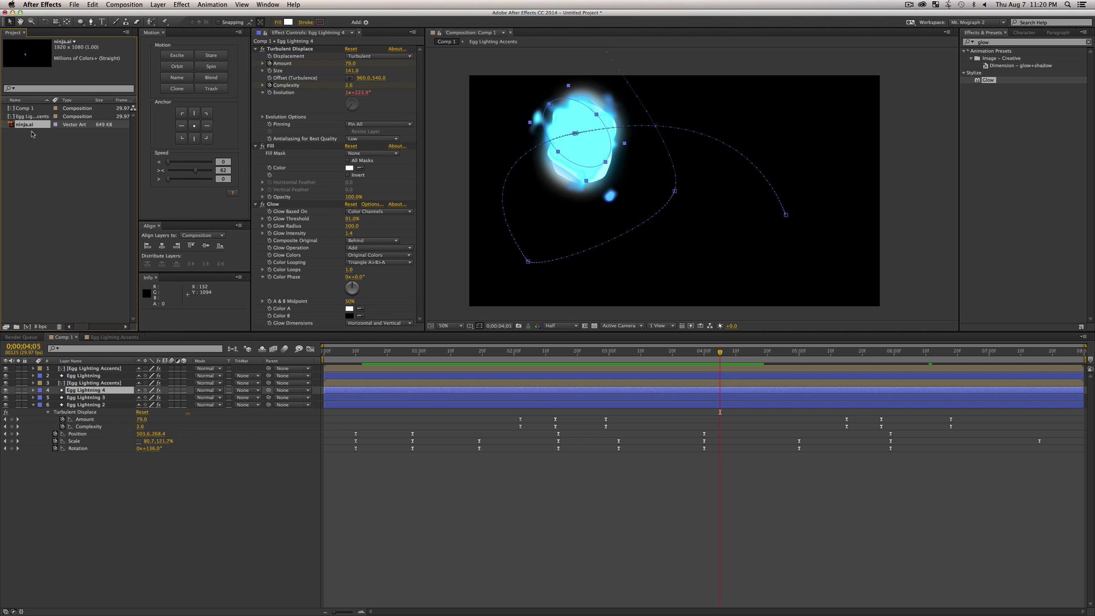
drag(81, 367, 81, 367)
right_click(82, 368)
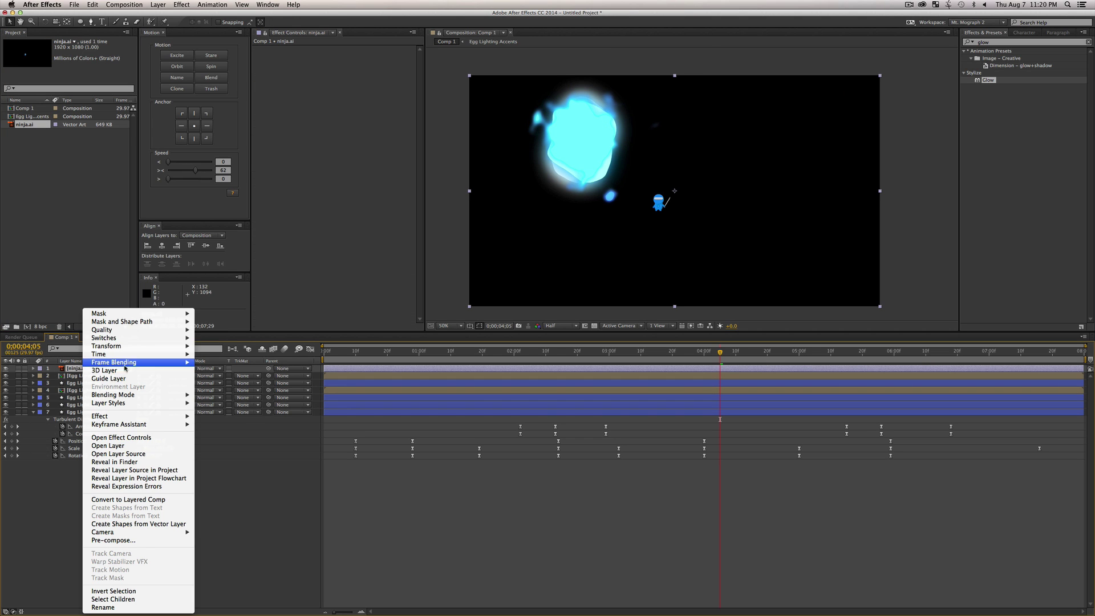
click(135, 524)
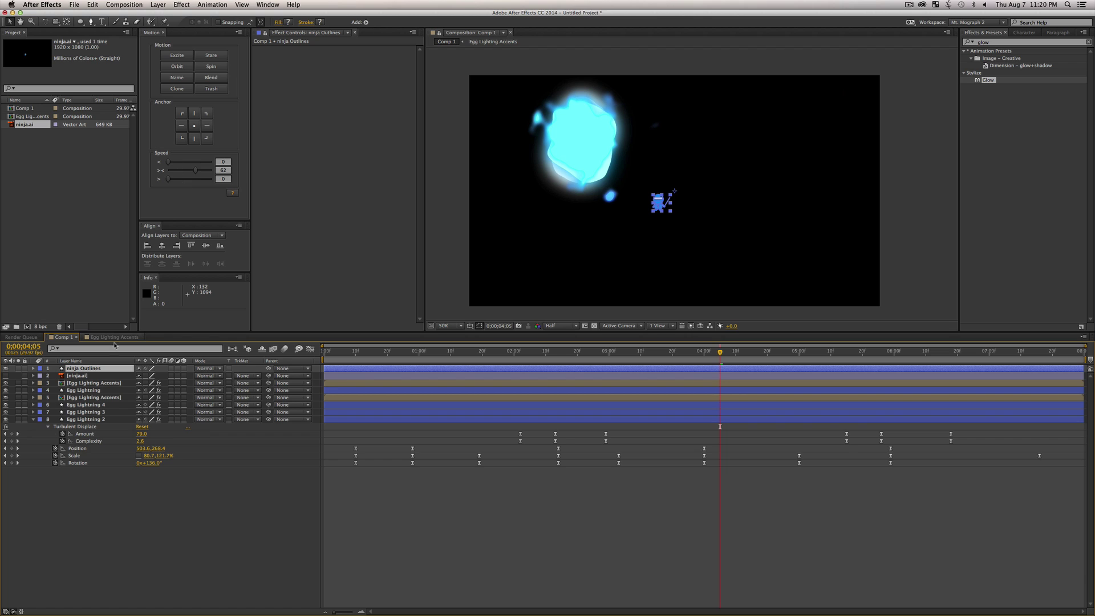
Step: Scale the ninja Outlines layer to 324% with a centered anchor point and move it directly below the Egg Lightning layer
key(s)
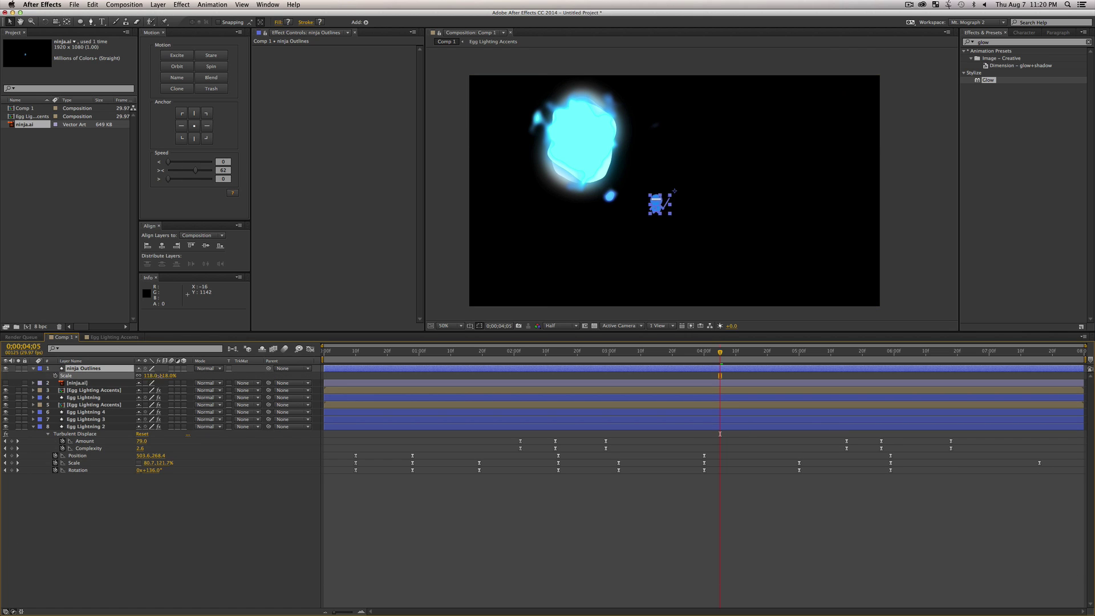
drag(160, 376, 236, 77)
click(195, 125)
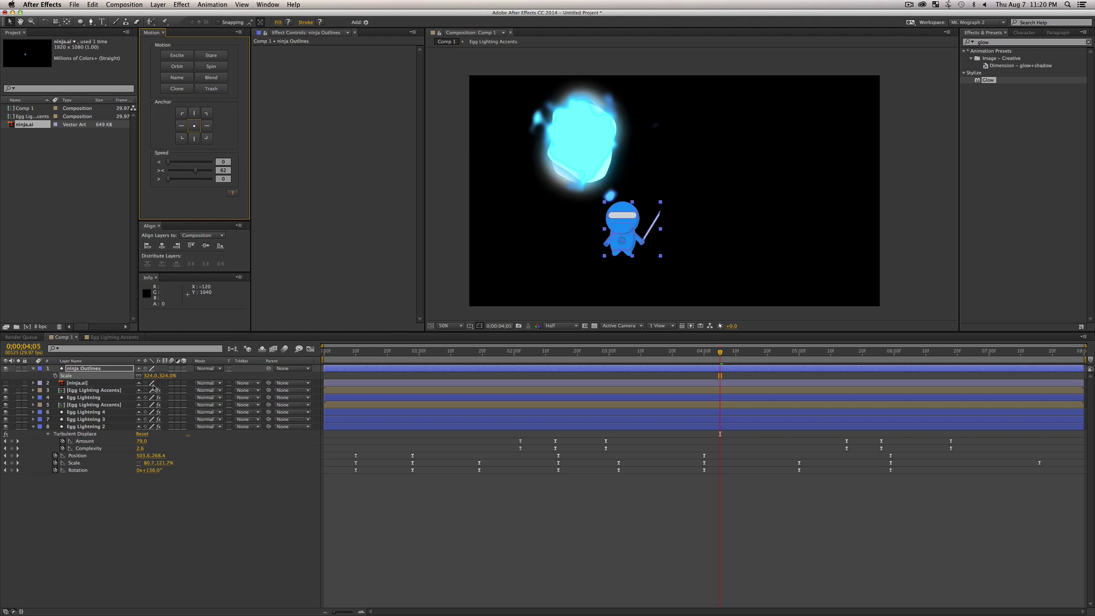
drag(109, 372, 95, 406)
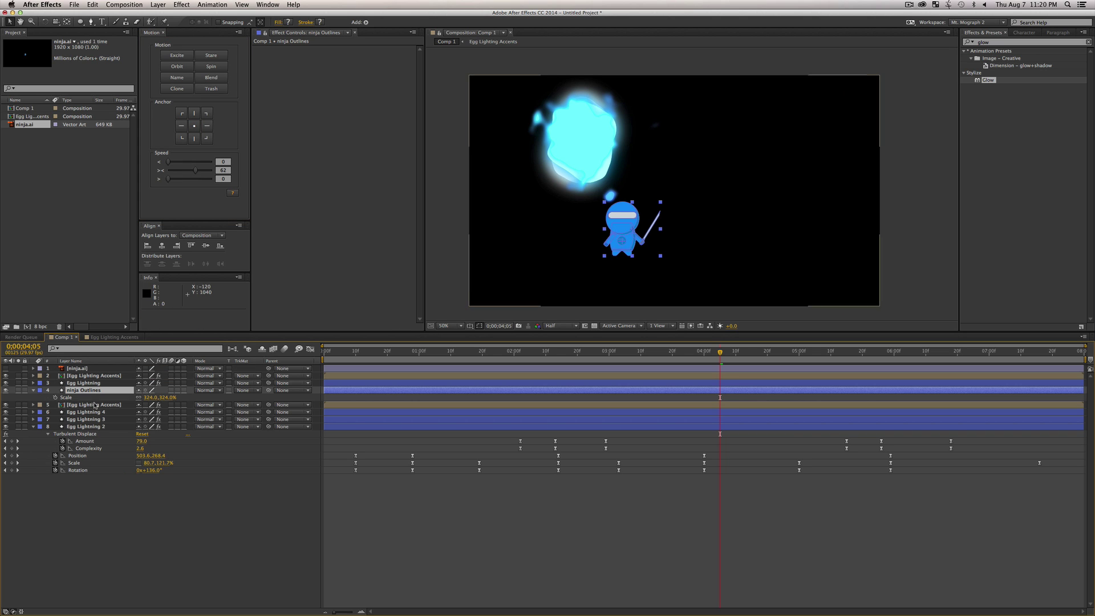
Step: Add a Position expression to ninja Outlines that links it to Egg Lightning 4's Anchor Point
click(98, 413)
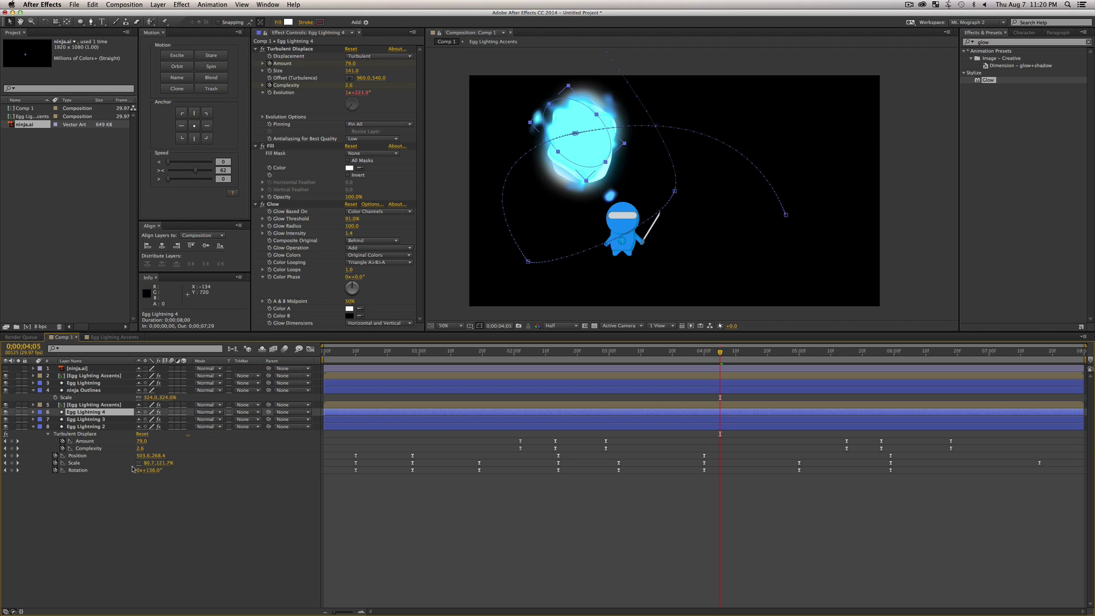
click(73, 392)
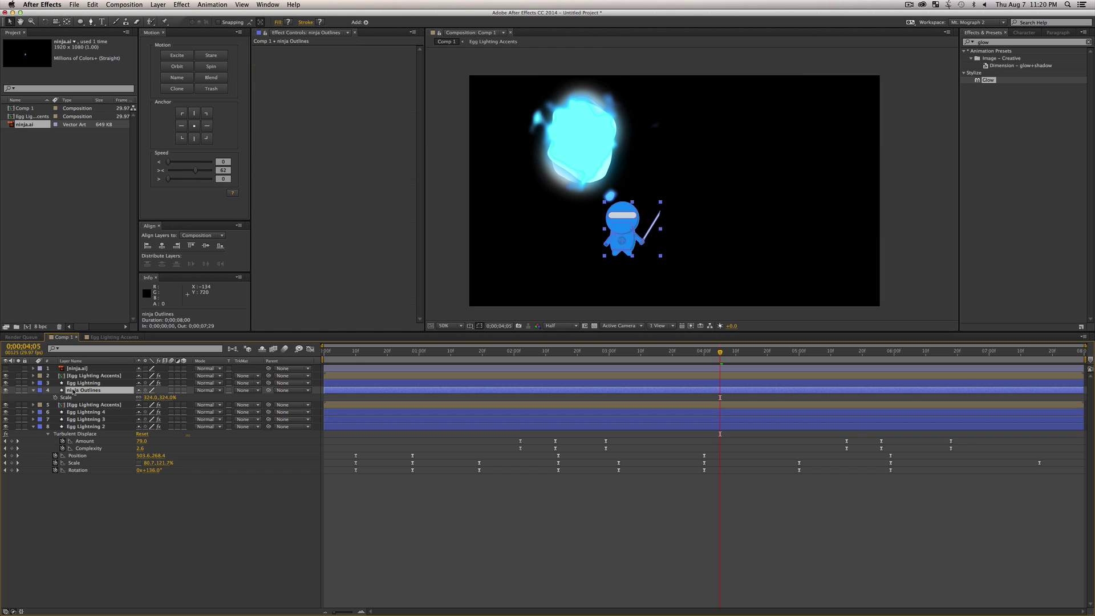
key(p)
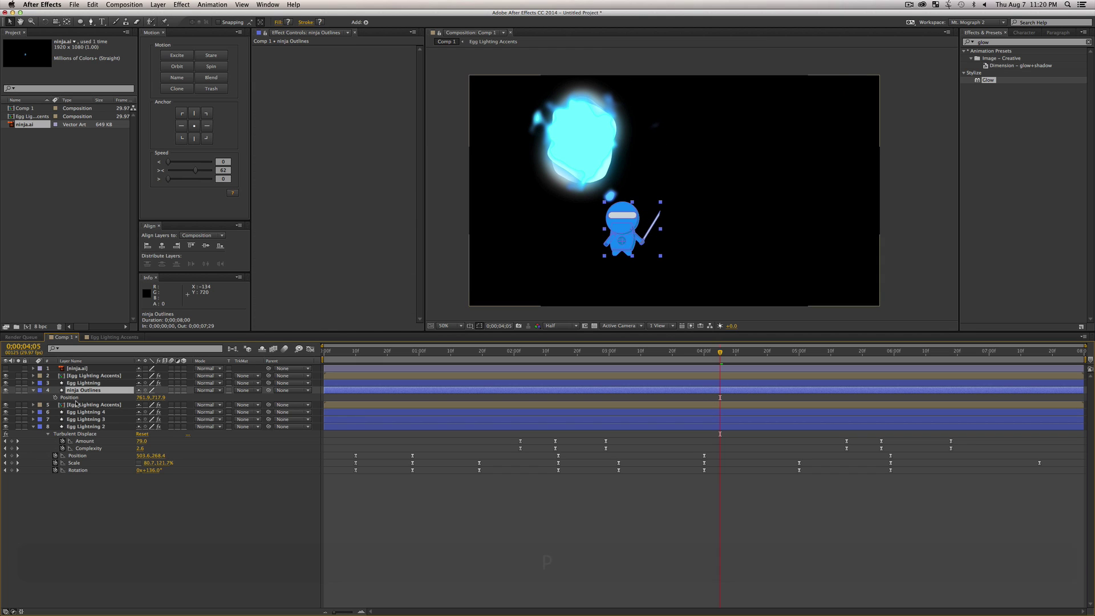
click(86, 413)
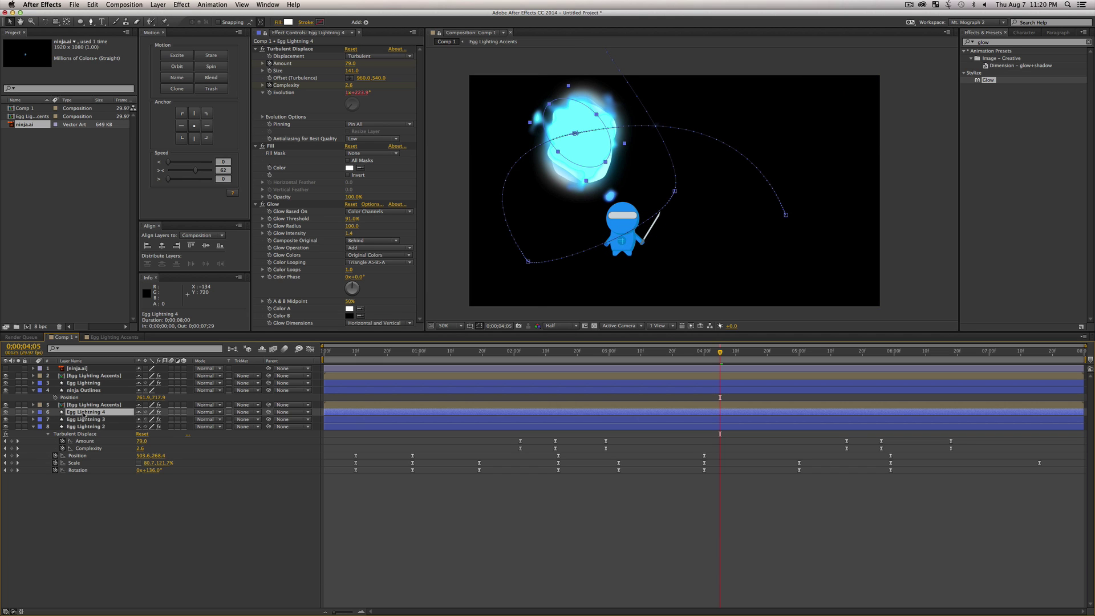
key(a)
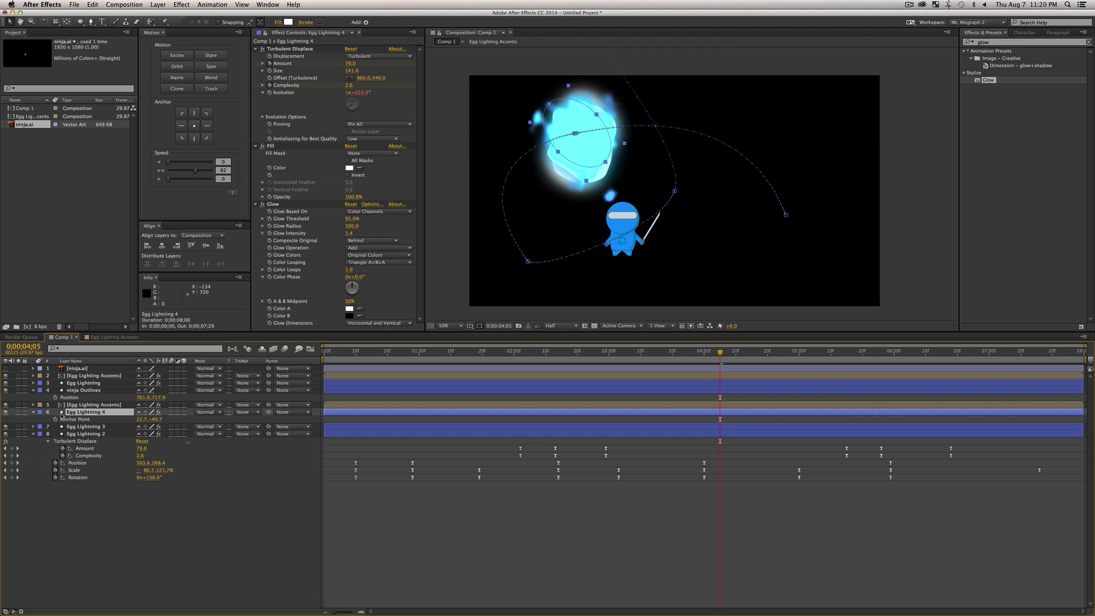
alt+click(56, 399)
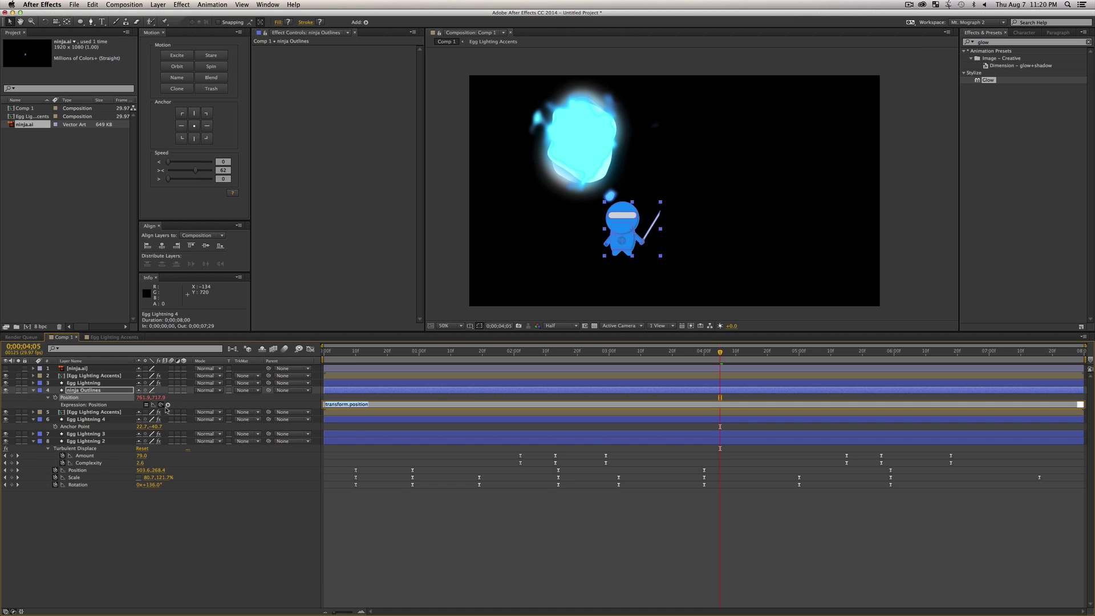
drag(167, 406, 79, 428)
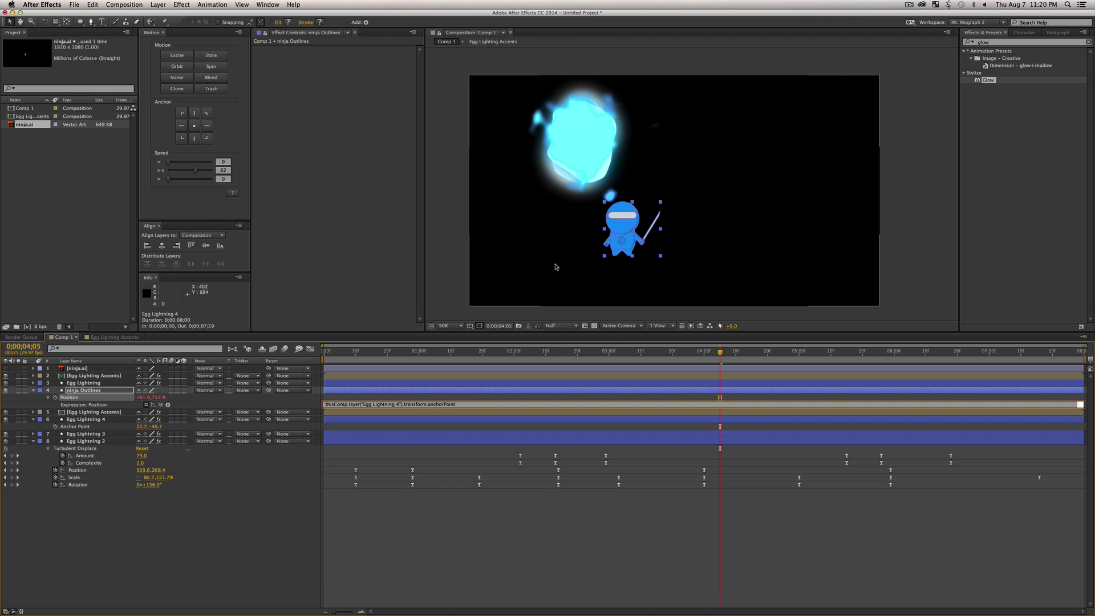
click(351, 462)
click(93, 428)
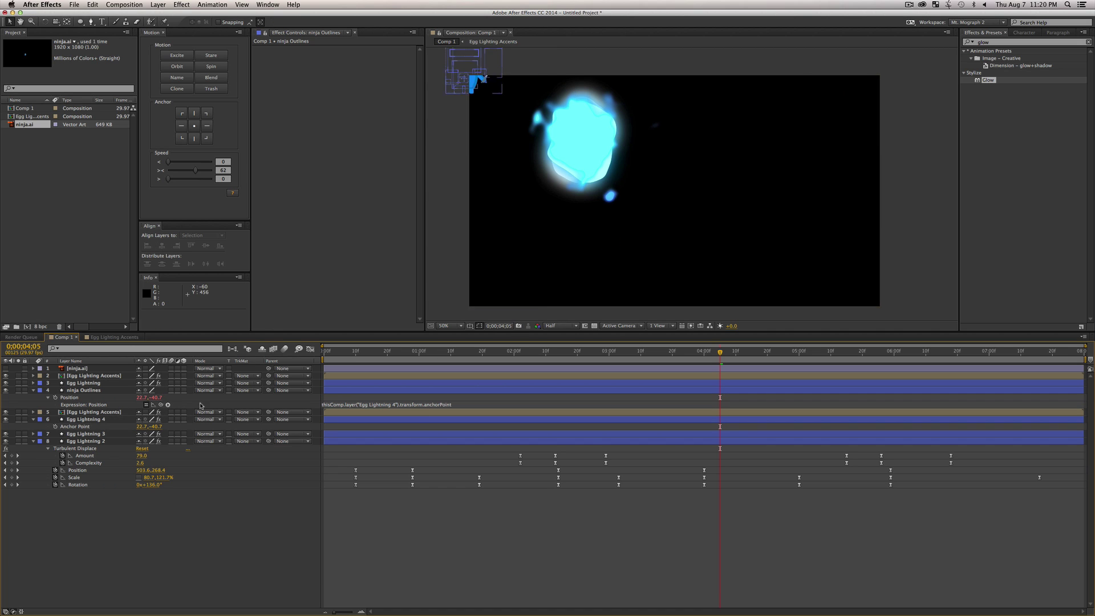
click(91, 419)
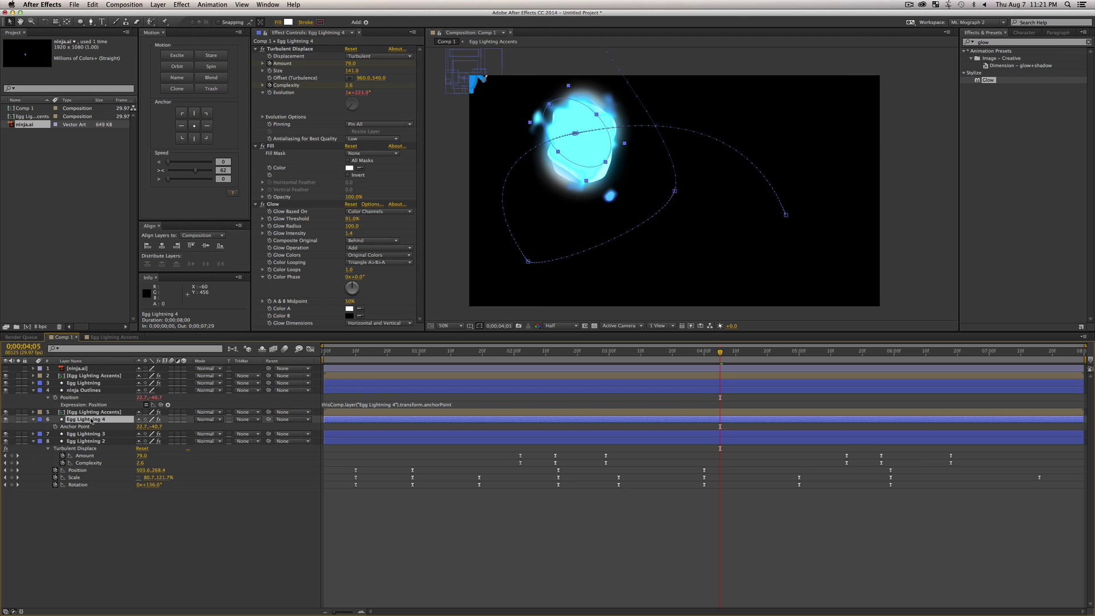
click(84, 391)
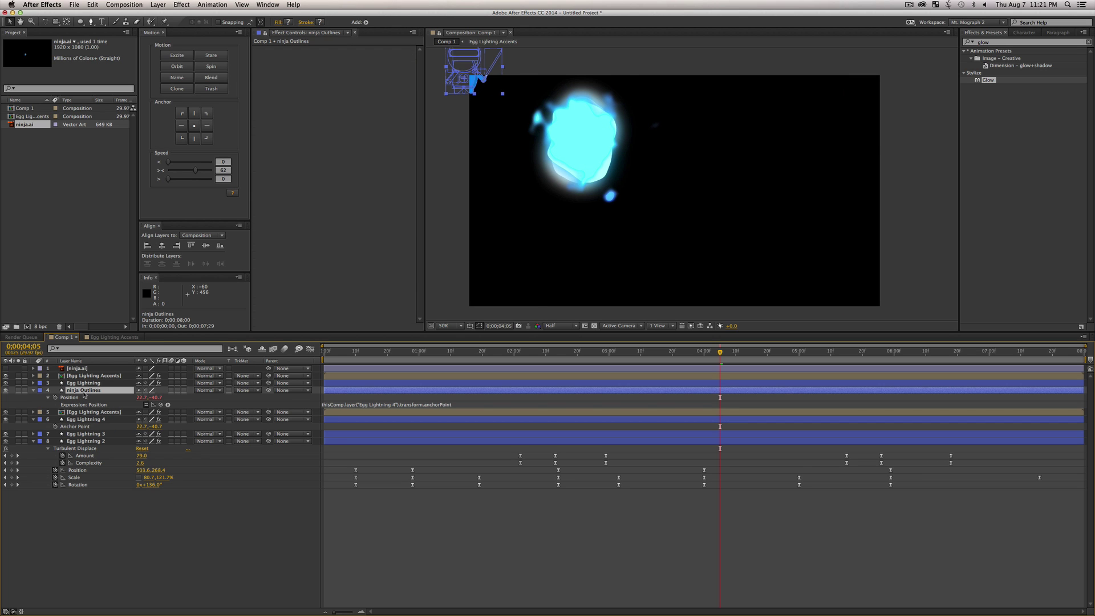
click(195, 131)
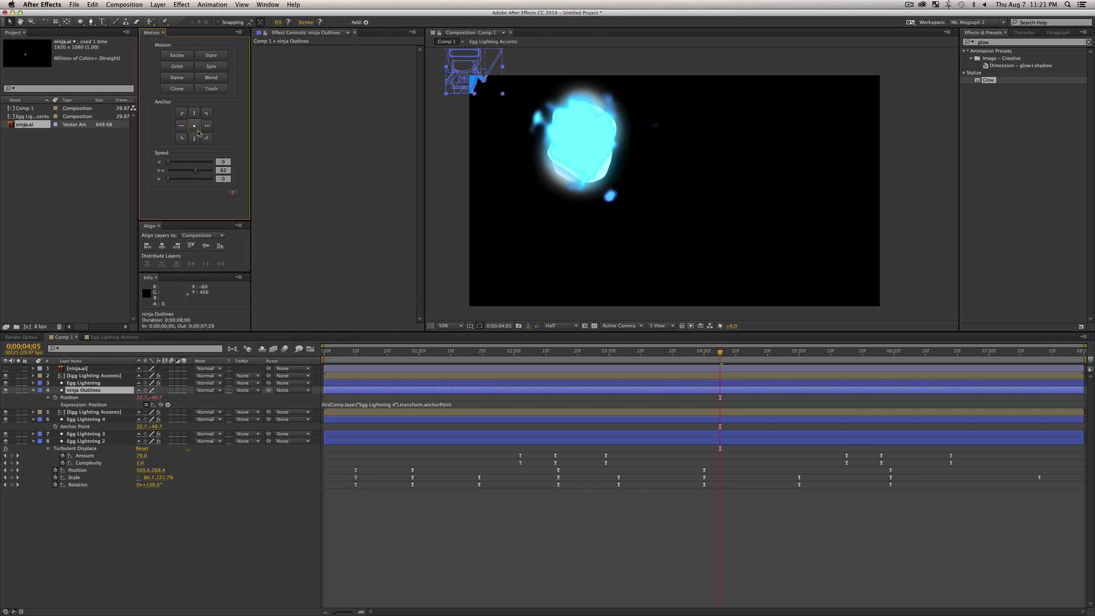
key(super+z)
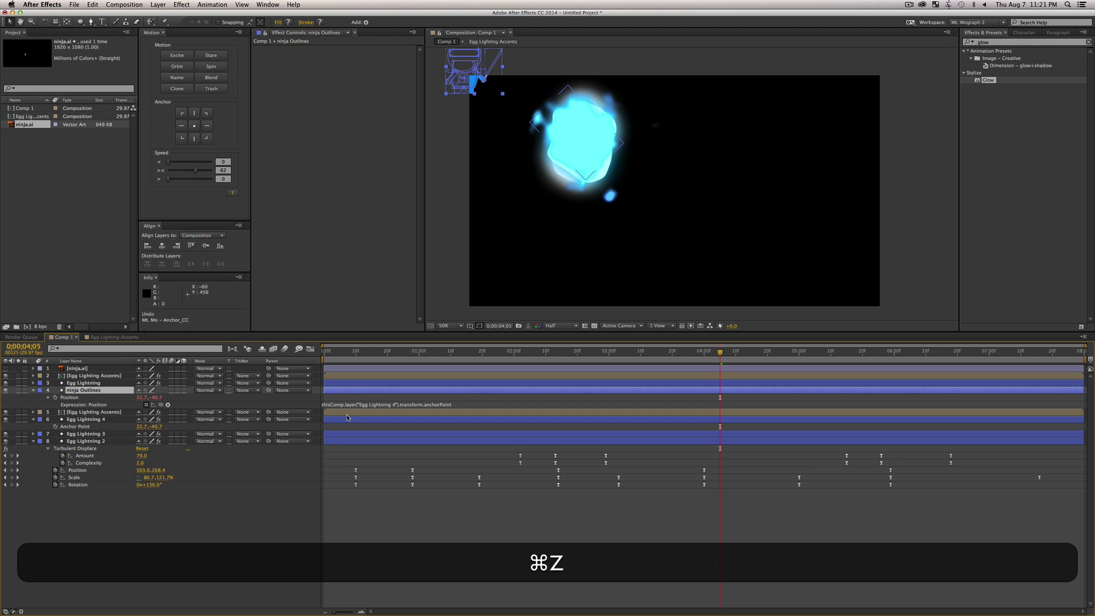
Step: Relink the Position expression of ninja Outlines to Egg Lightning 4's Position and scrub the timeline to check the following motion
drag(168, 406, 105, 426)
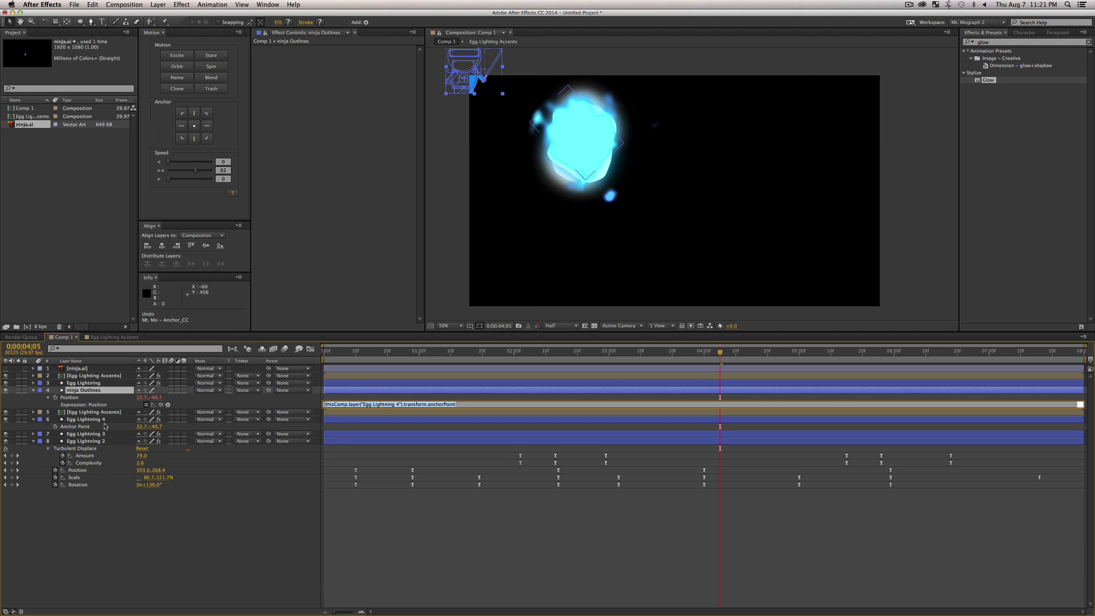
click(100, 421)
key(p)
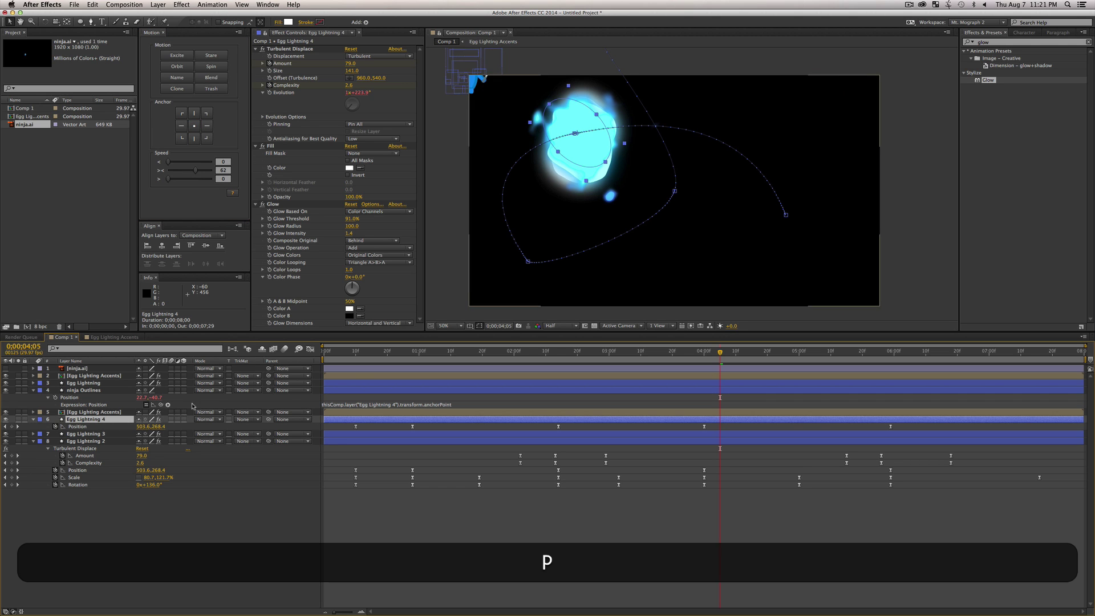
drag(161, 405, 79, 427)
click(176, 544)
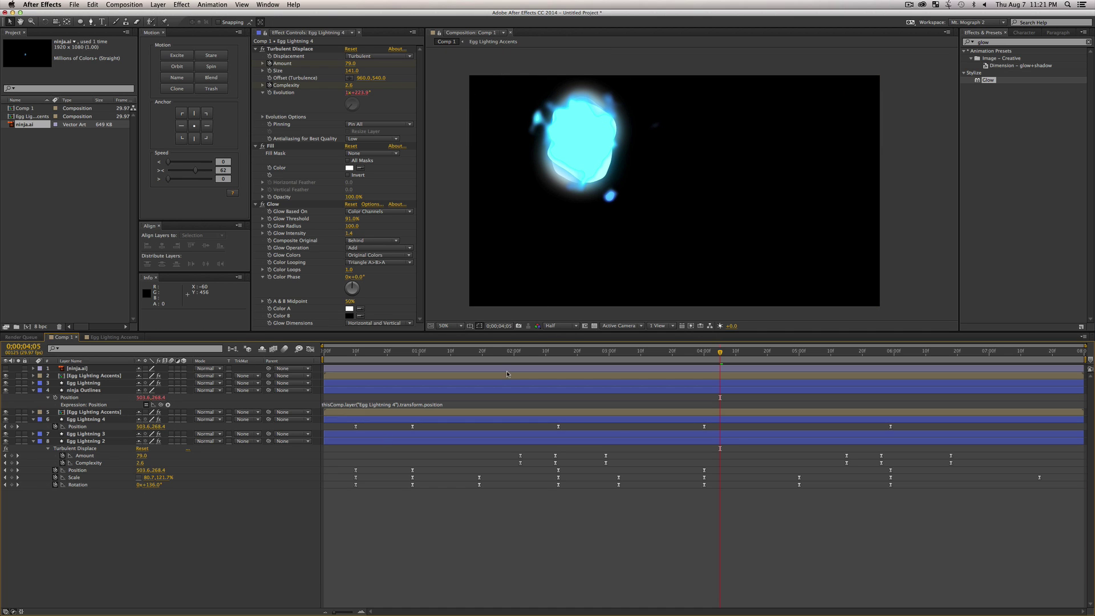
drag(454, 352, 411, 356)
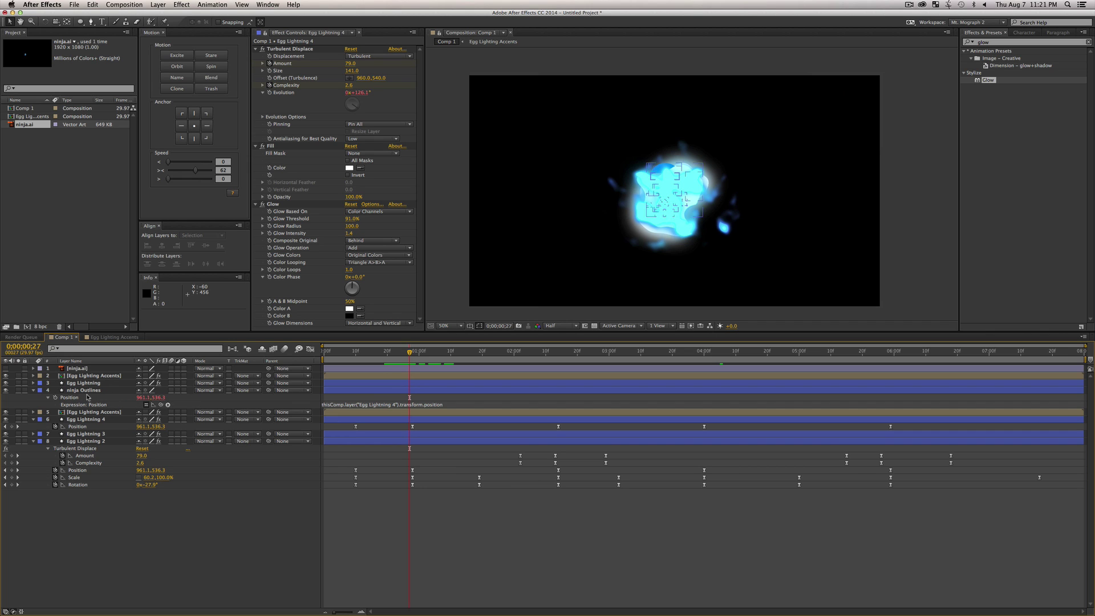
Step: Move the ninja Outlines layer directly above the Egg Lightning layer and scrub to about 0;00;03;24 to check it
click(75, 427)
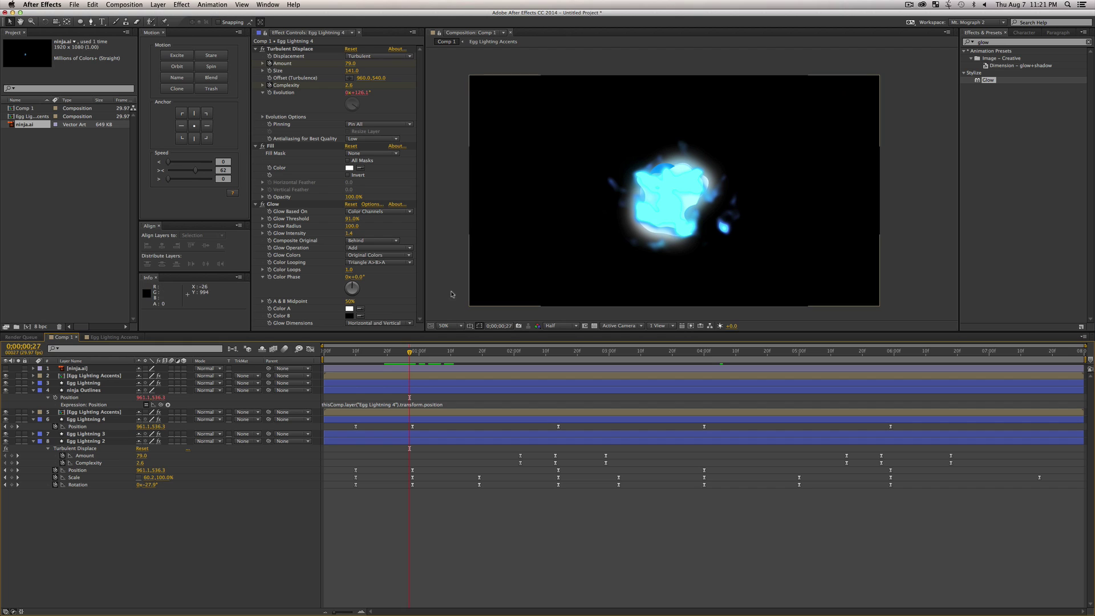
click(86, 405)
drag(84, 391, 84, 379)
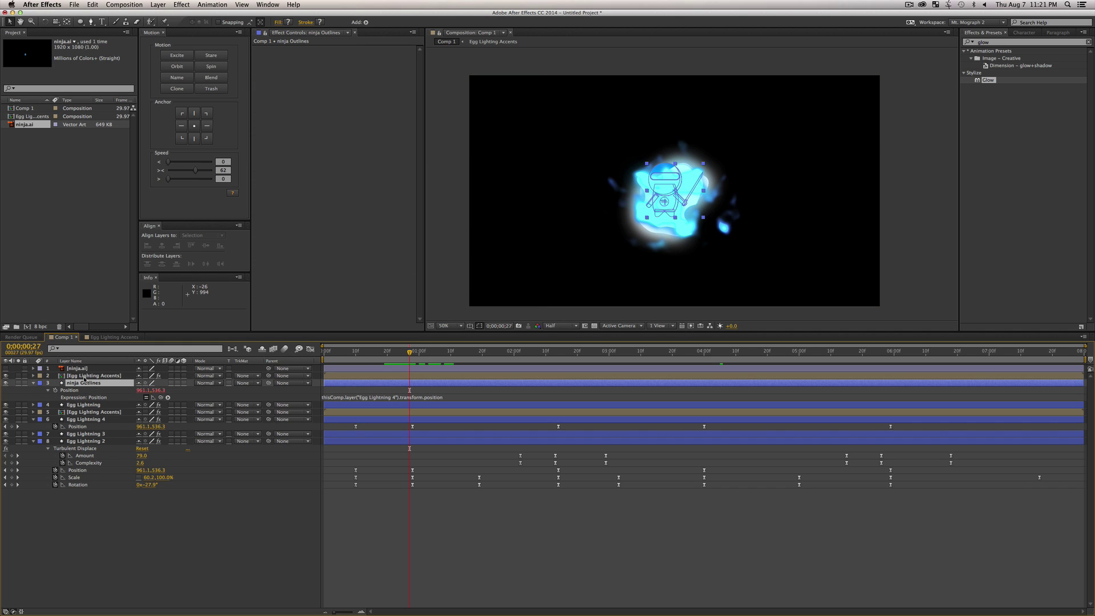
click(171, 526)
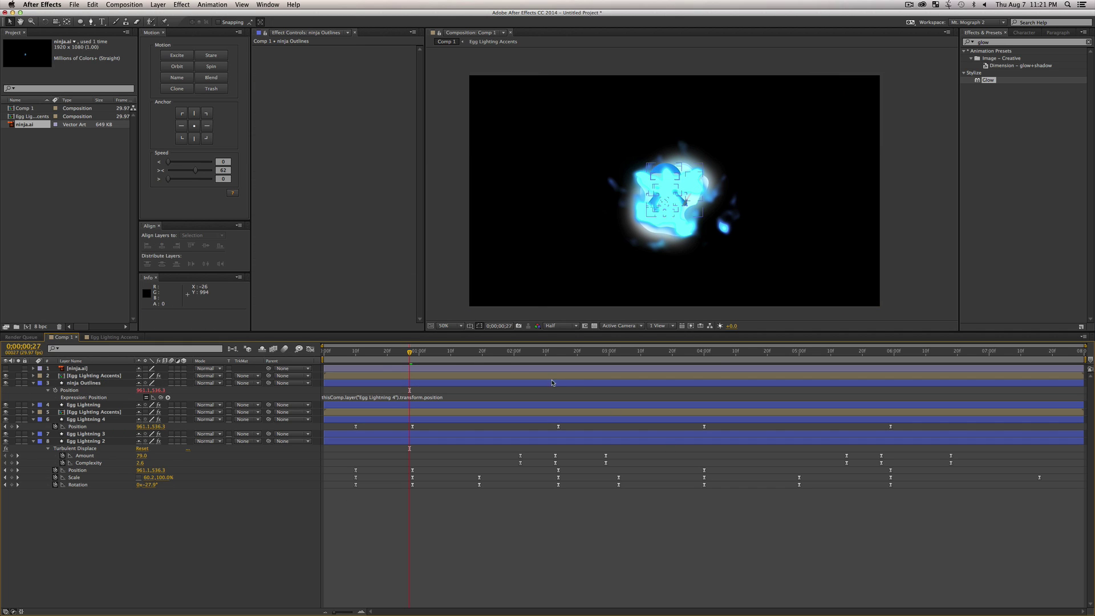
drag(480, 354, 685, 367)
Step: Scale ninja Outlines up to 734% and check its size against the energy ball at several points in the animation
click(83, 383)
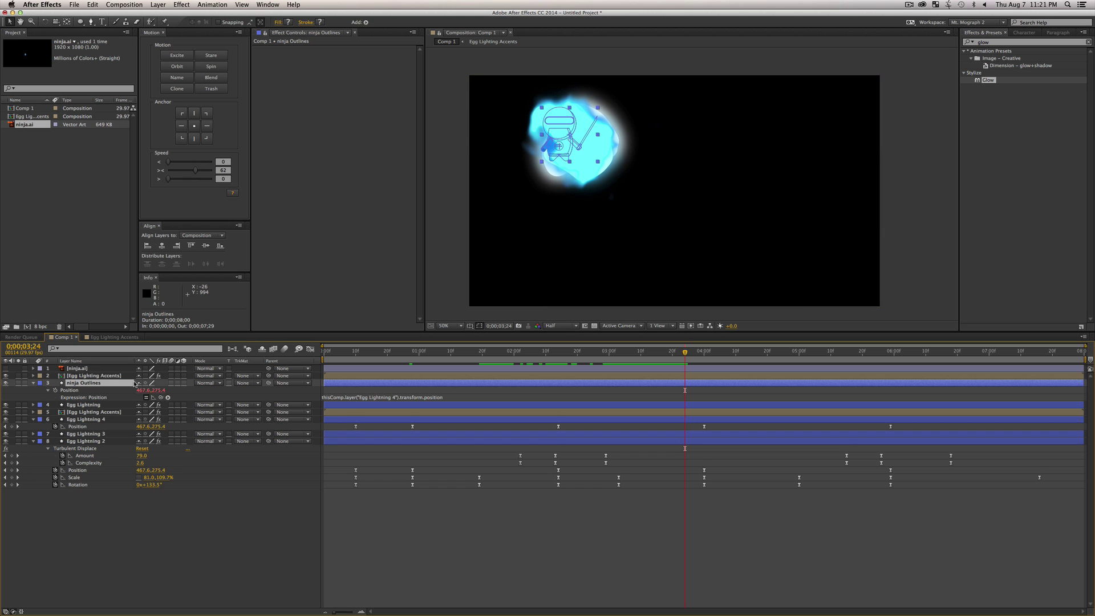
key(s)
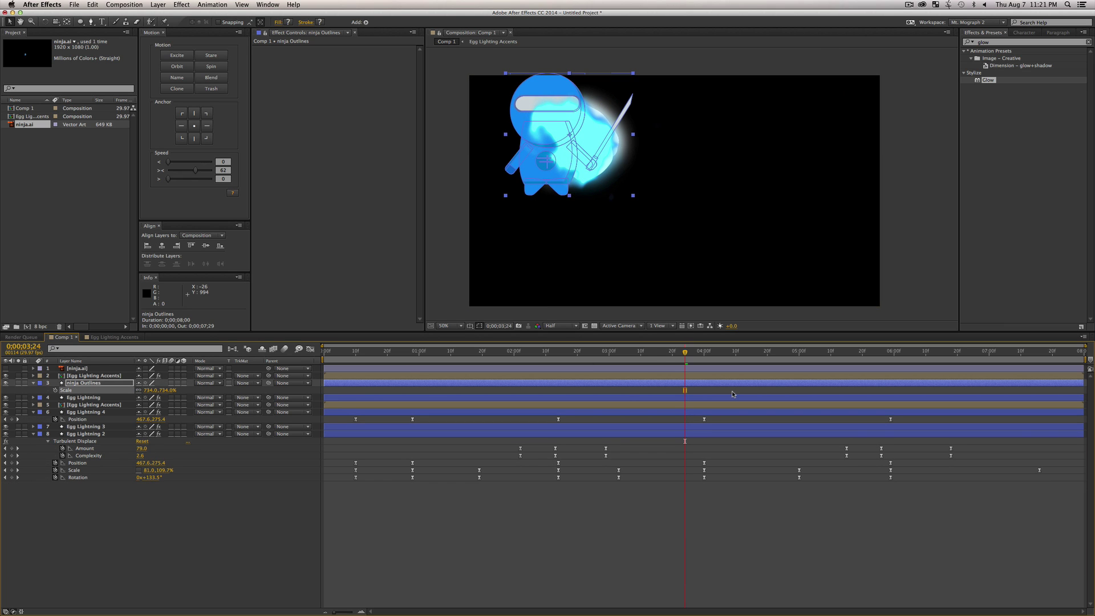
click(653, 352)
drag(653, 352, 466, 355)
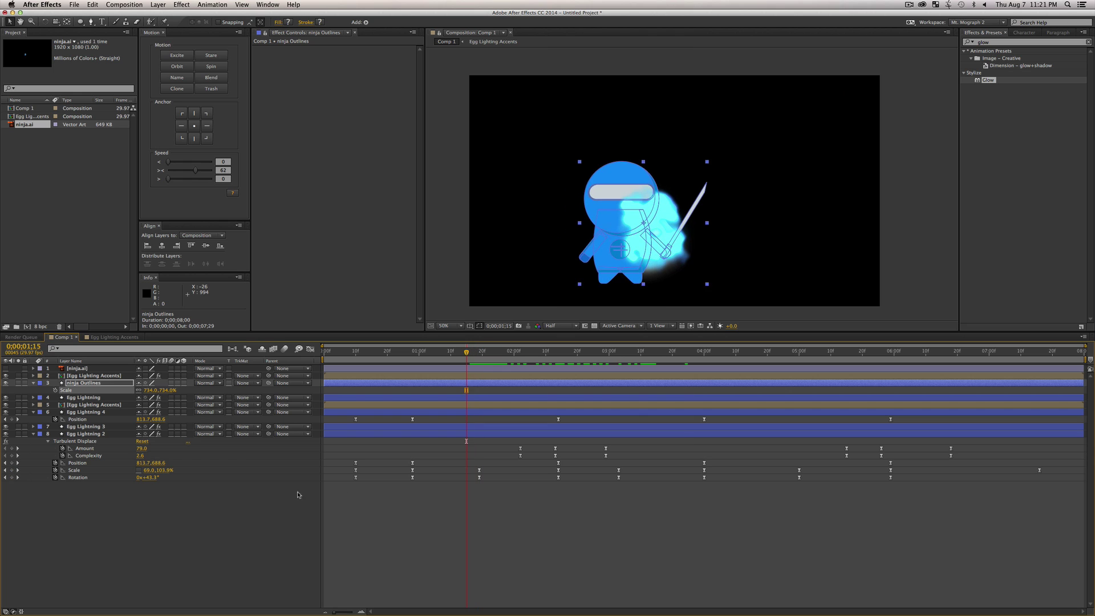
click(299, 496)
drag(541, 354, 863, 363)
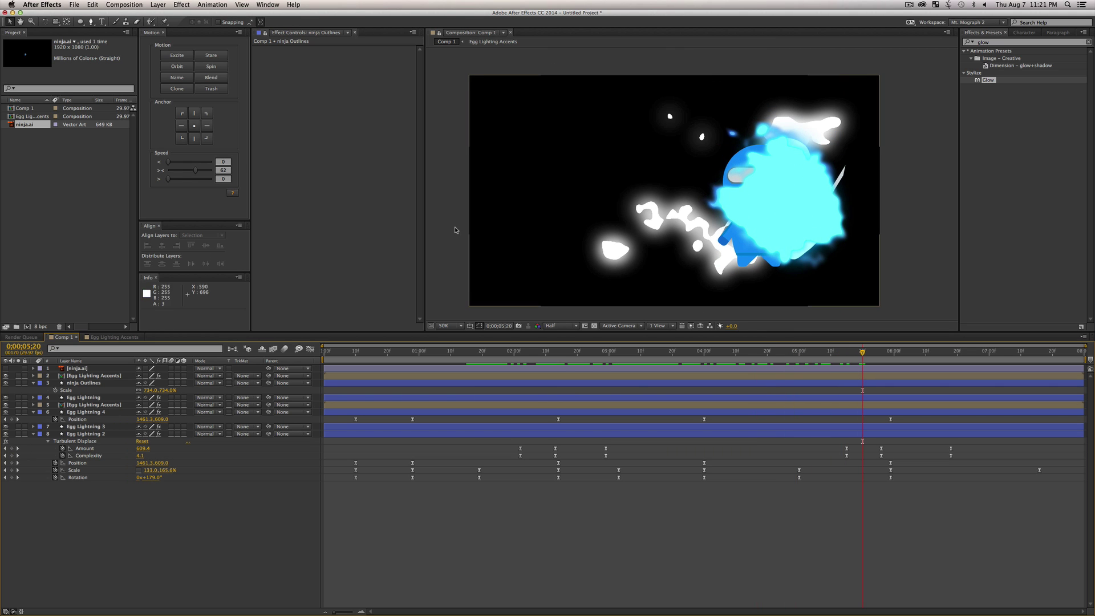
Step: Shift the anchor point of ninja Outlines horizontally to center the figure on the energy ball, and scale the layer to 594%
click(840, 161)
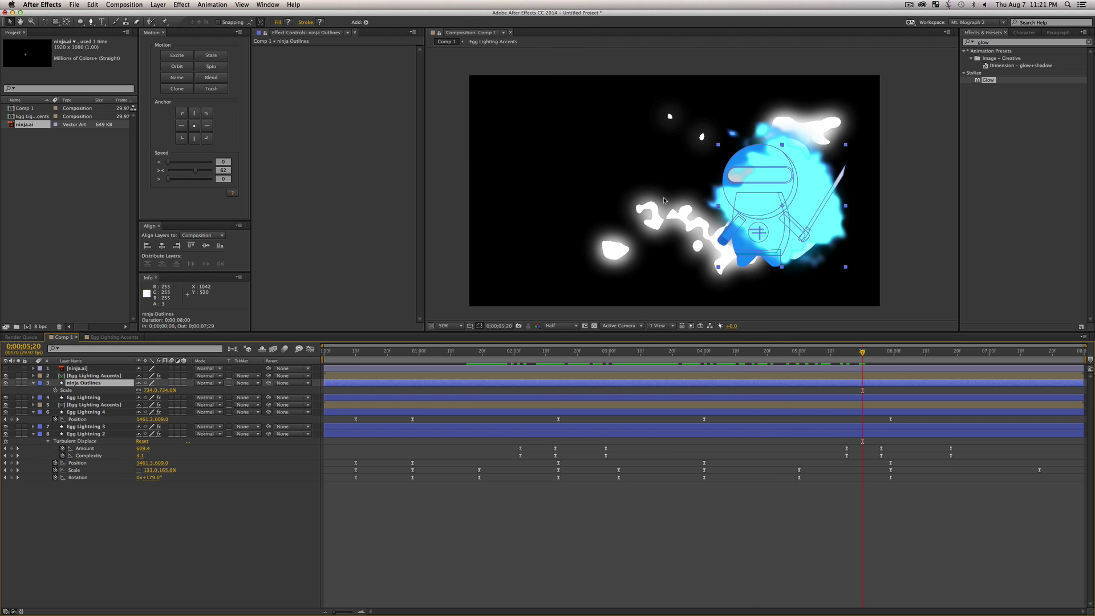
key(a)
mouse_move(151, 390)
mouse_down()
mouse_move(121, 397)
mouse_move(166, 397)
mouse_move(154, 396)
mouse_up()
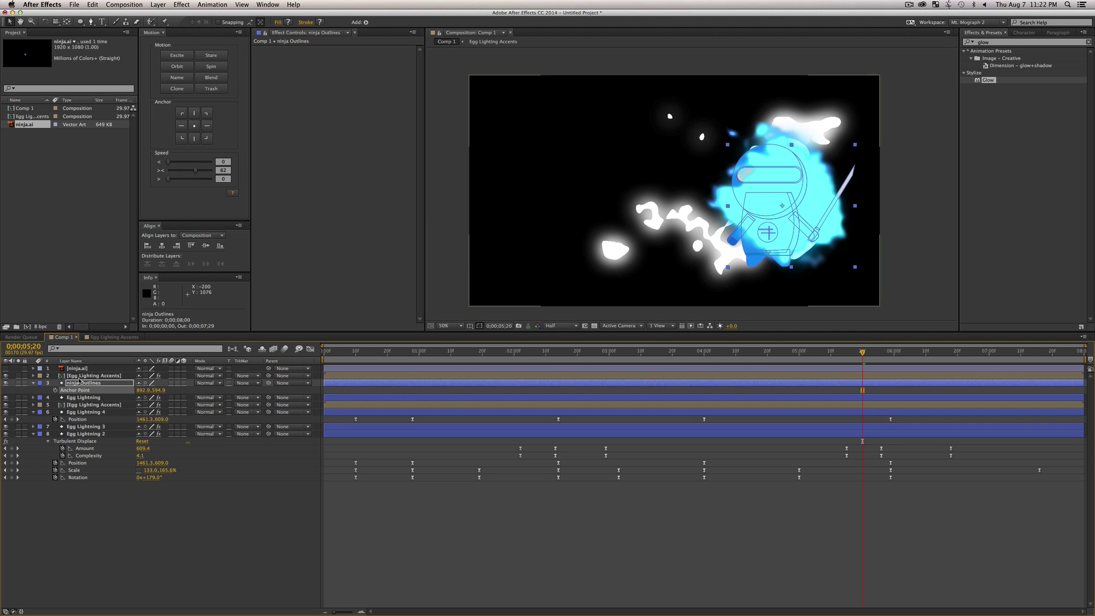
key(s)
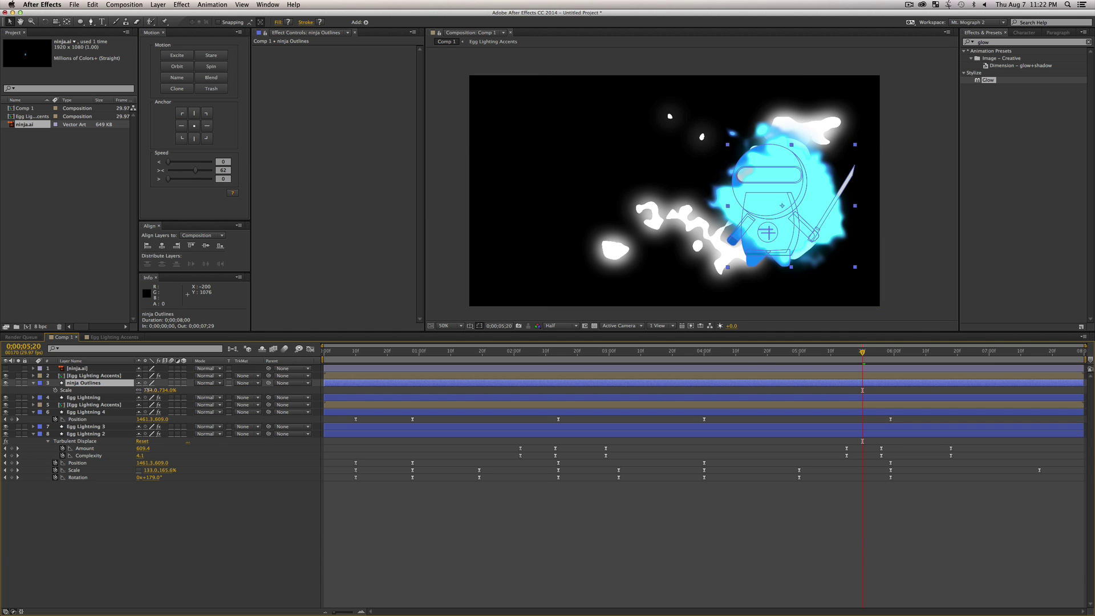
drag(147, 393, 67, 392)
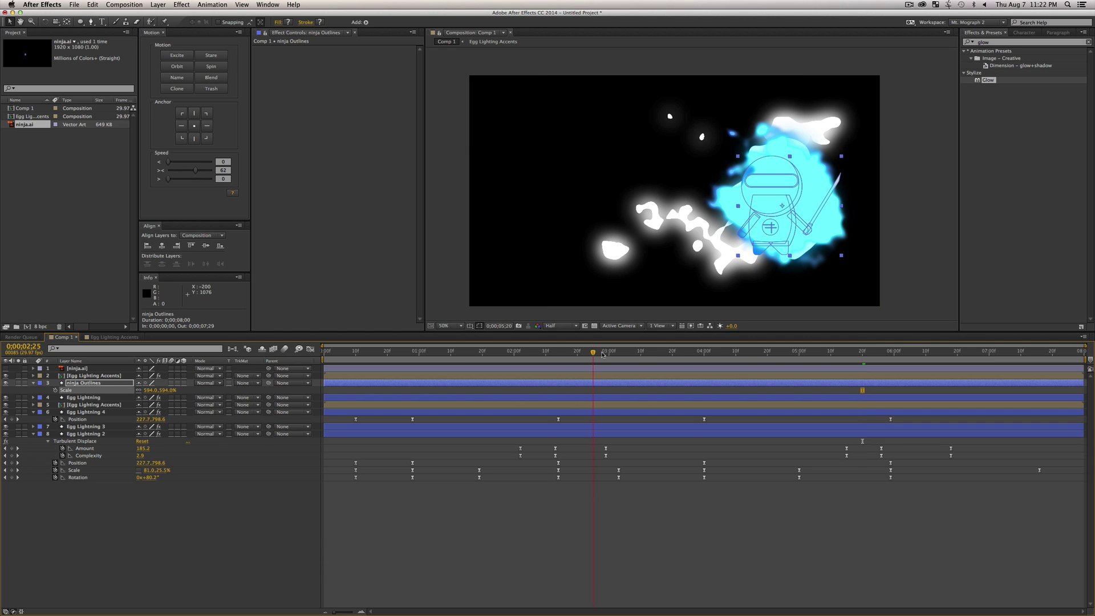
Step: Preview the ninja following the energy ball through the end of the animation
key(space)
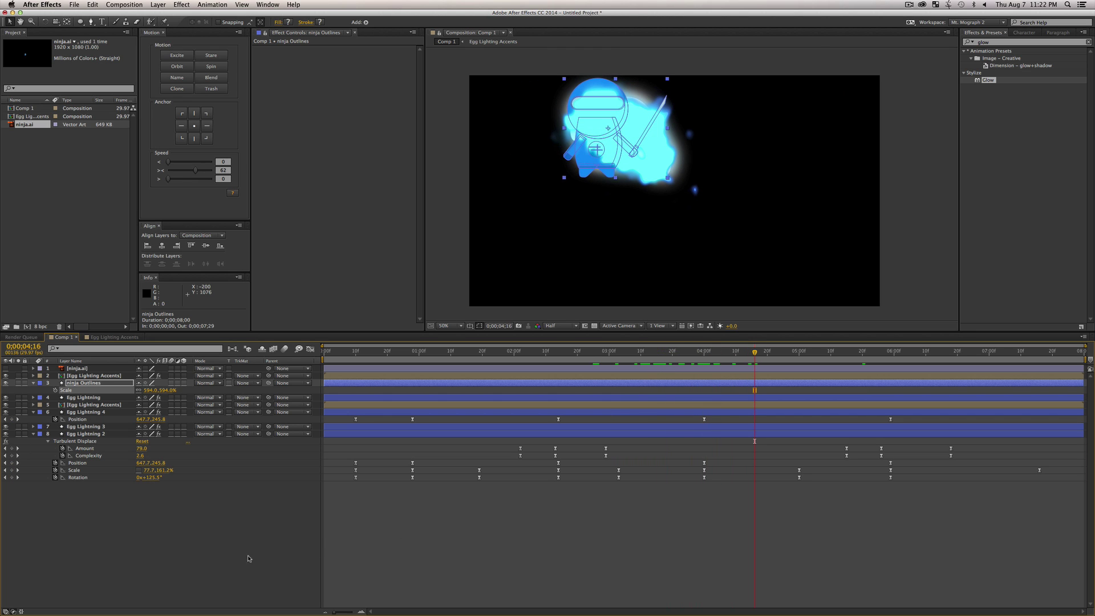
click(248, 559)
key(space)
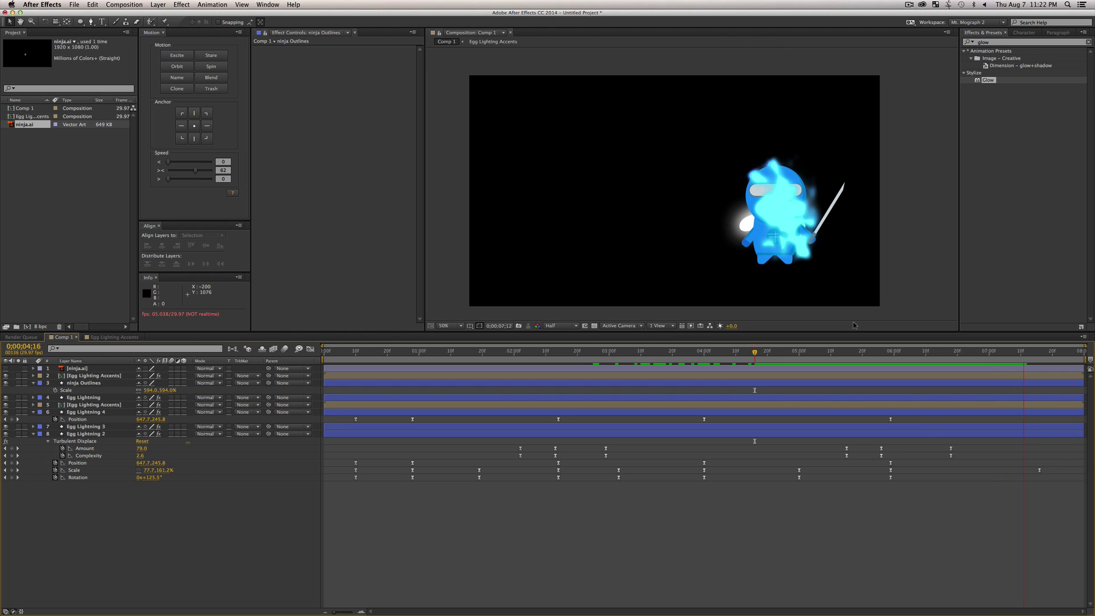
key(space)
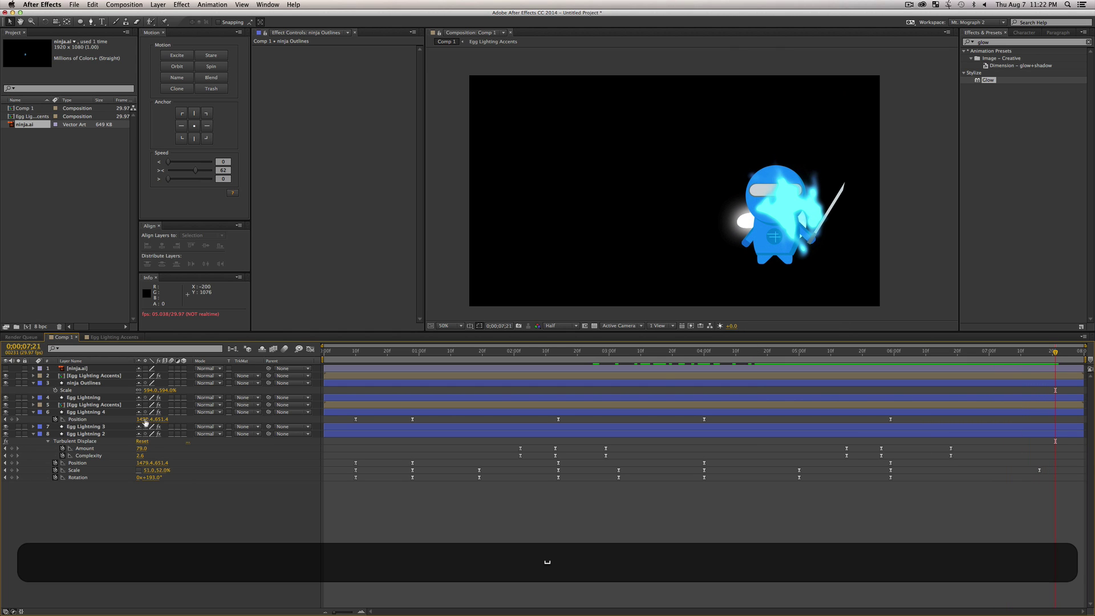
Step: Delete the ninja Outlines and ninja.ai layers from Comp 1, keeping all the Egg Lightning layers
click(82, 384)
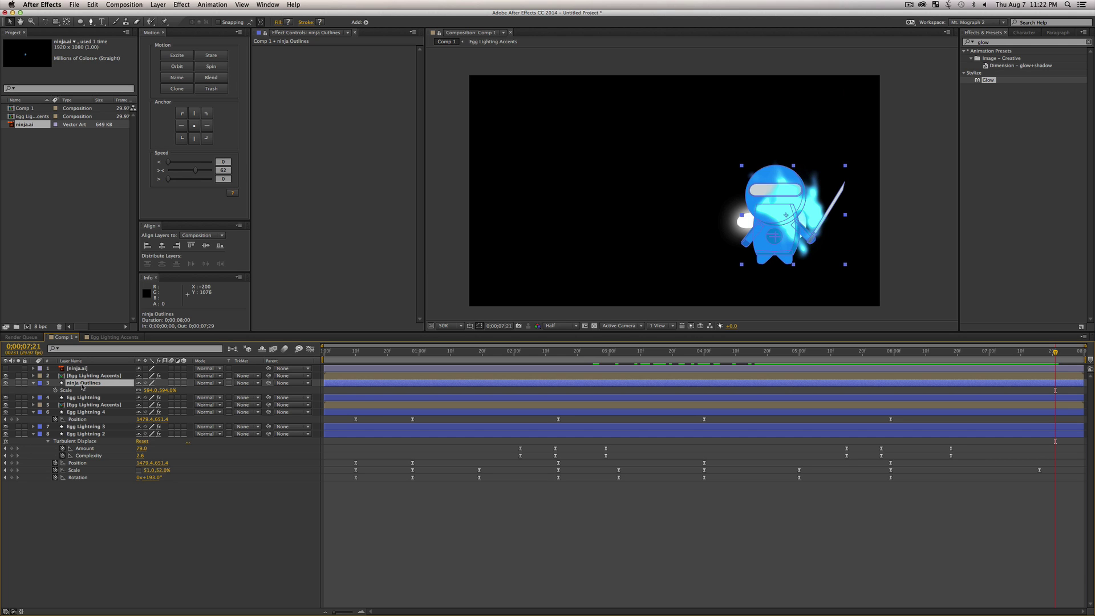
key(Delete)
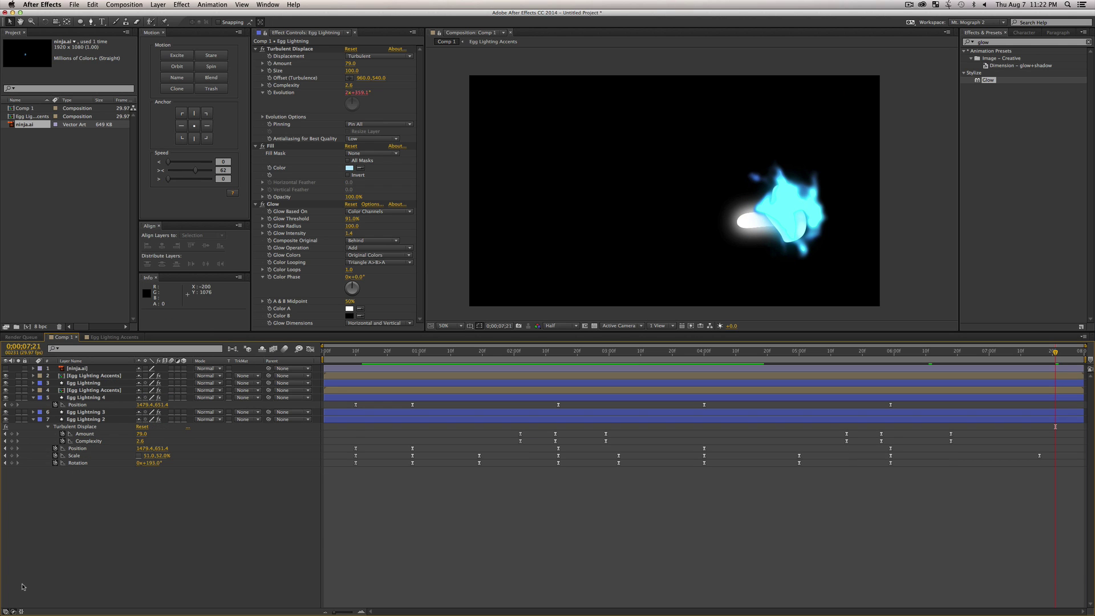
drag(107, 496, 63, 366)
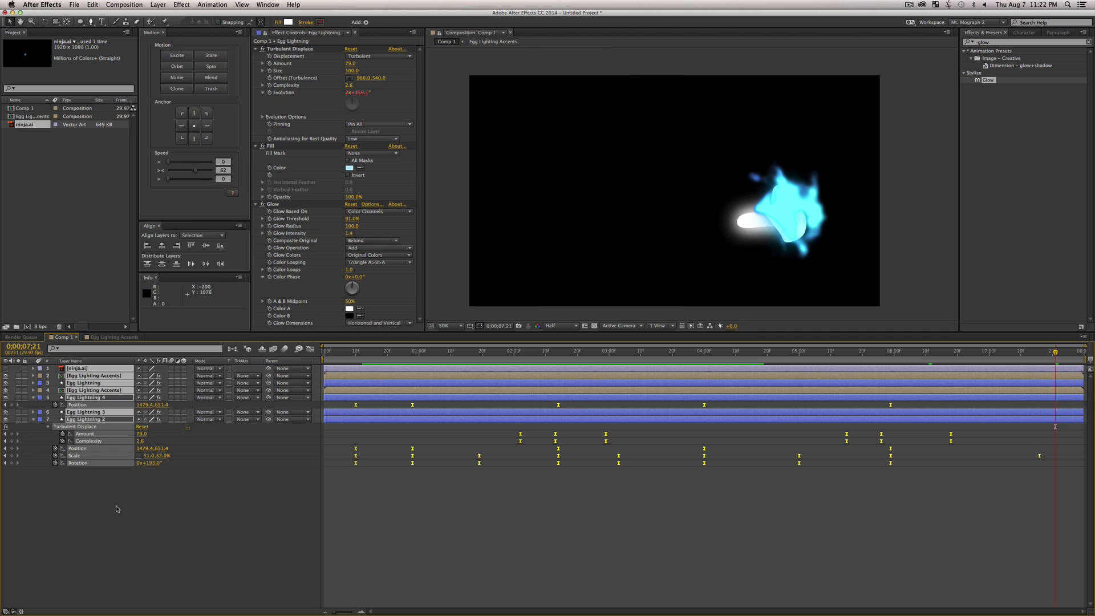
click(114, 507)
click(87, 371)
key(Delete)
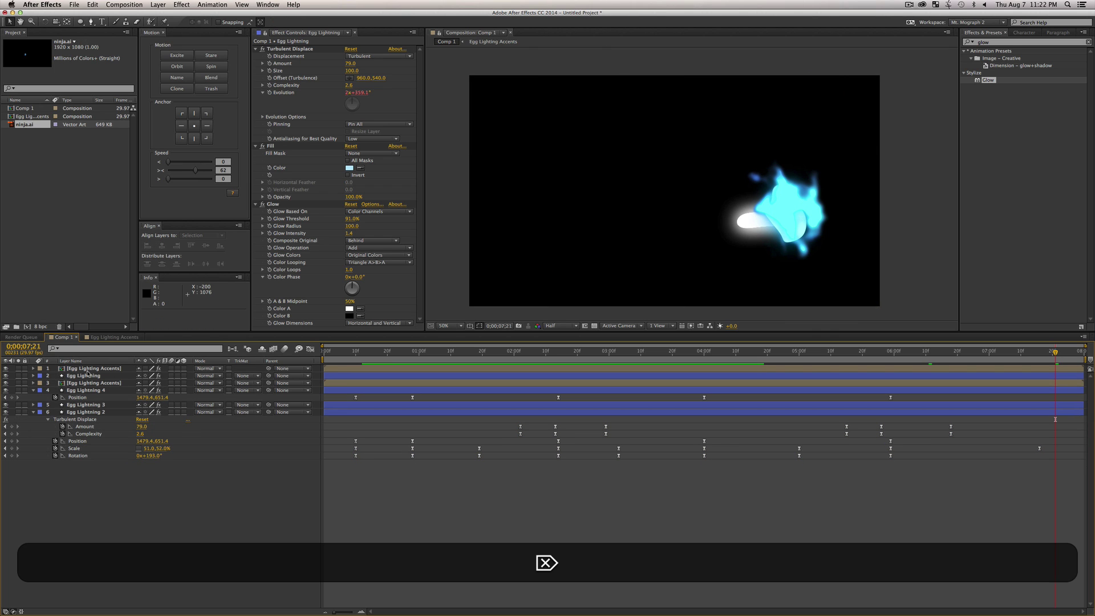
drag(116, 501, 63, 367)
click(108, 491)
Step: Add a new adjustment layer above all the lightning layers in Comp 1
right_click(131, 488)
mouse_move(132, 490)
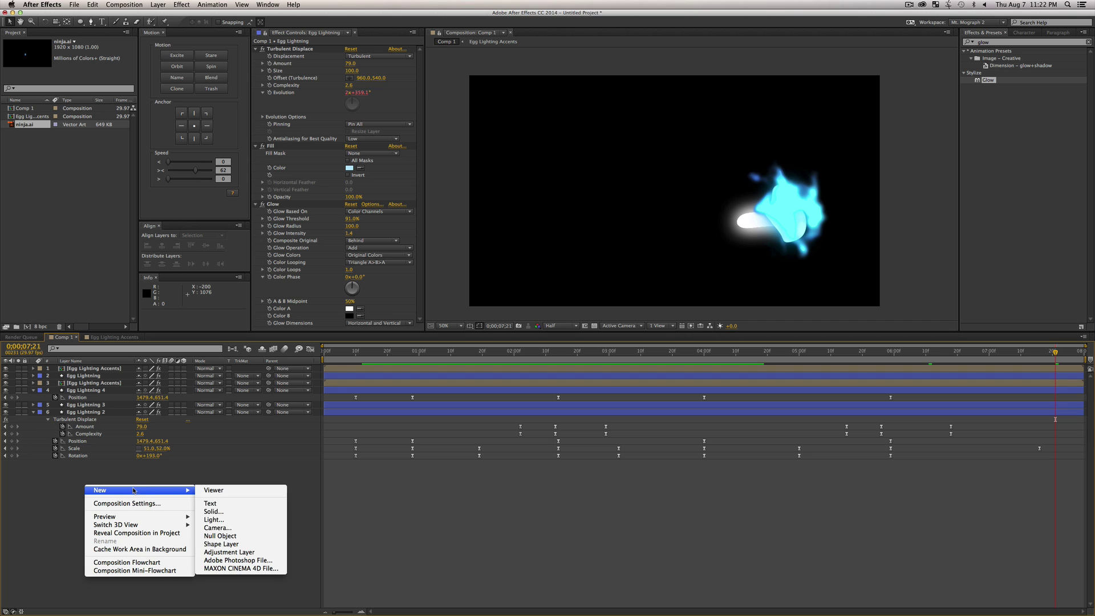
click(251, 553)
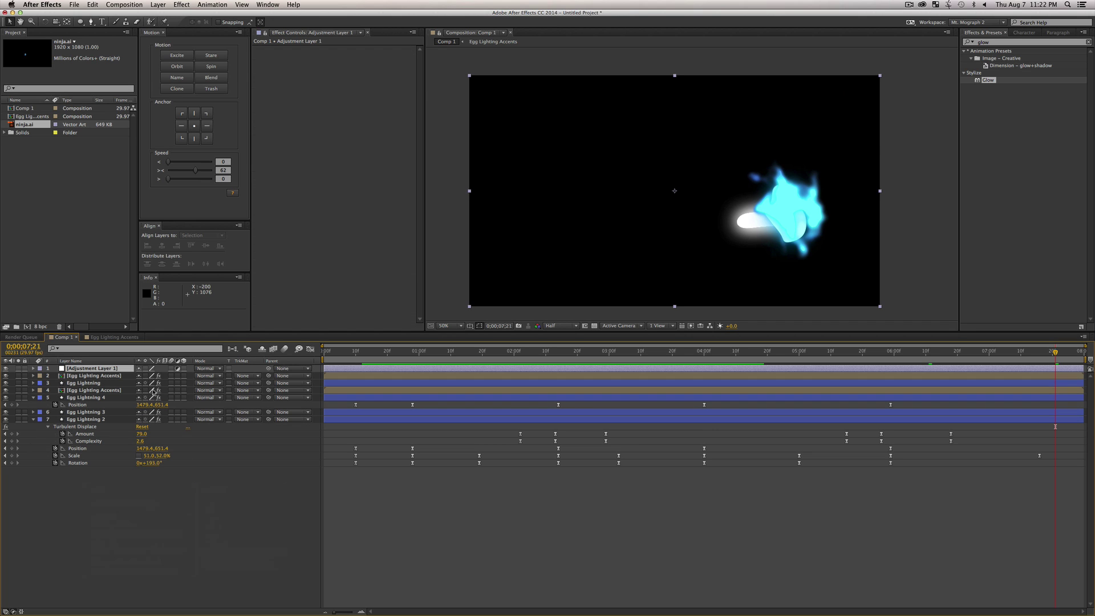
Step: Apply the Simple Choker effect to Adjustment Layer 1 with Choke Matte at 89.50 and scrub the animation to check it
click(993, 44)
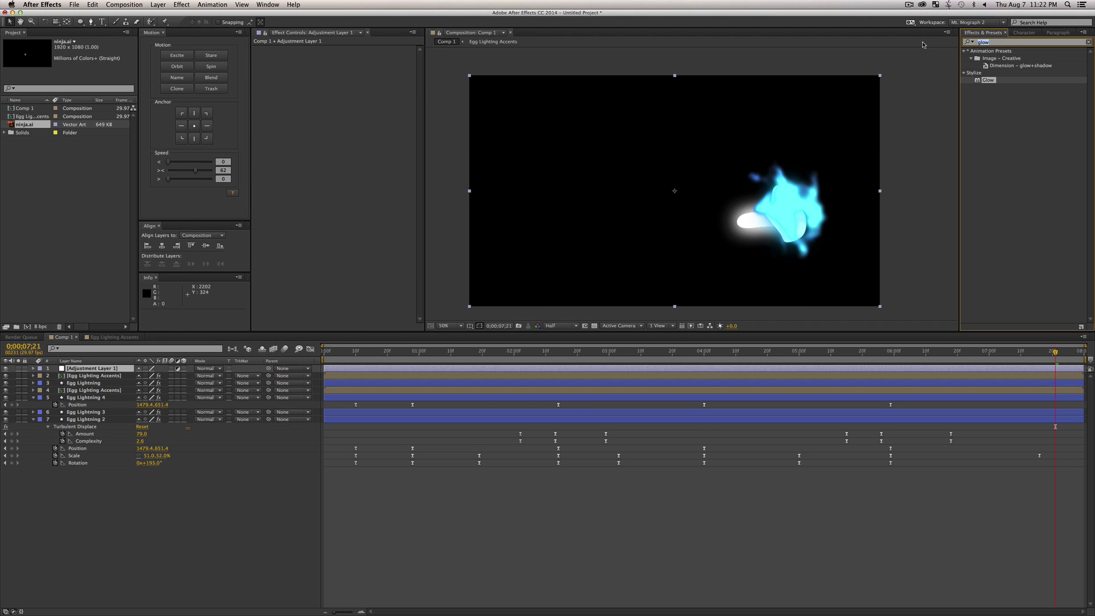
text(simple)
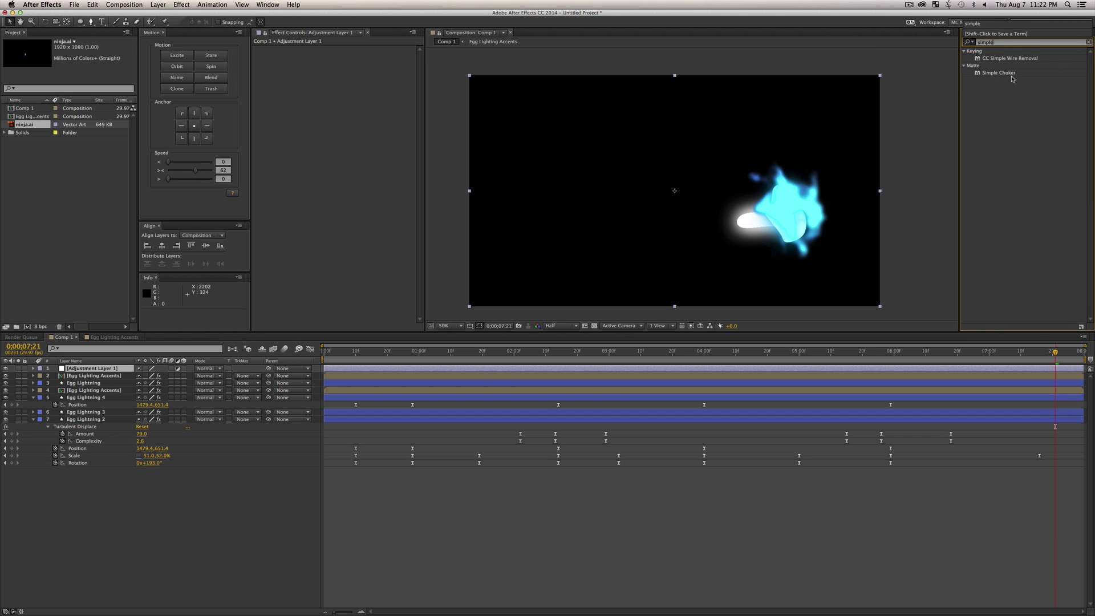
drag(1010, 73, 356, 159)
drag(303, 112, 362, 66)
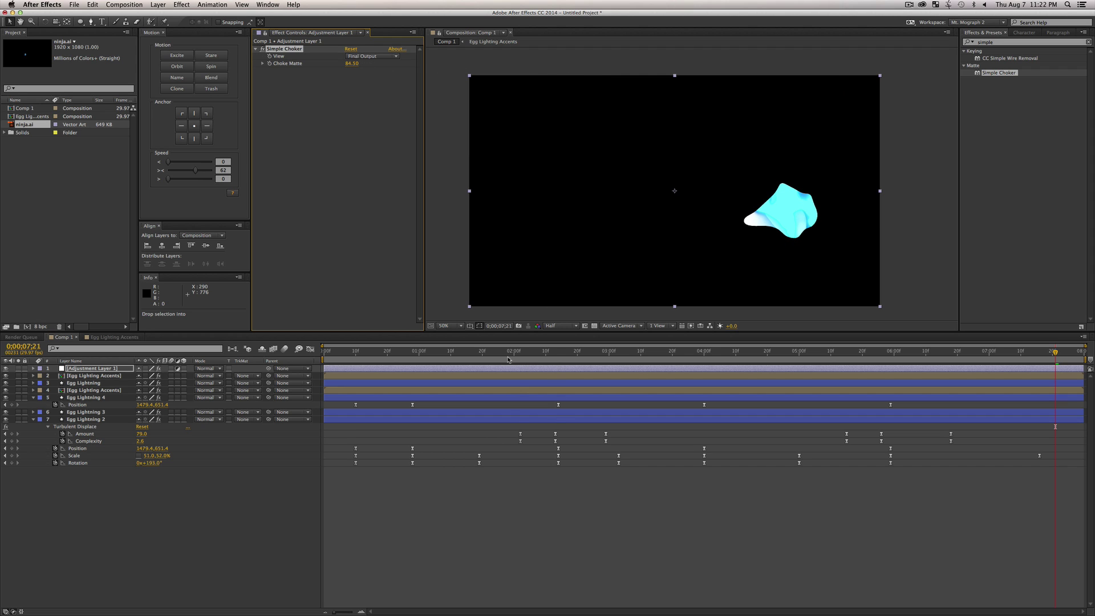
drag(508, 360, 640, 354)
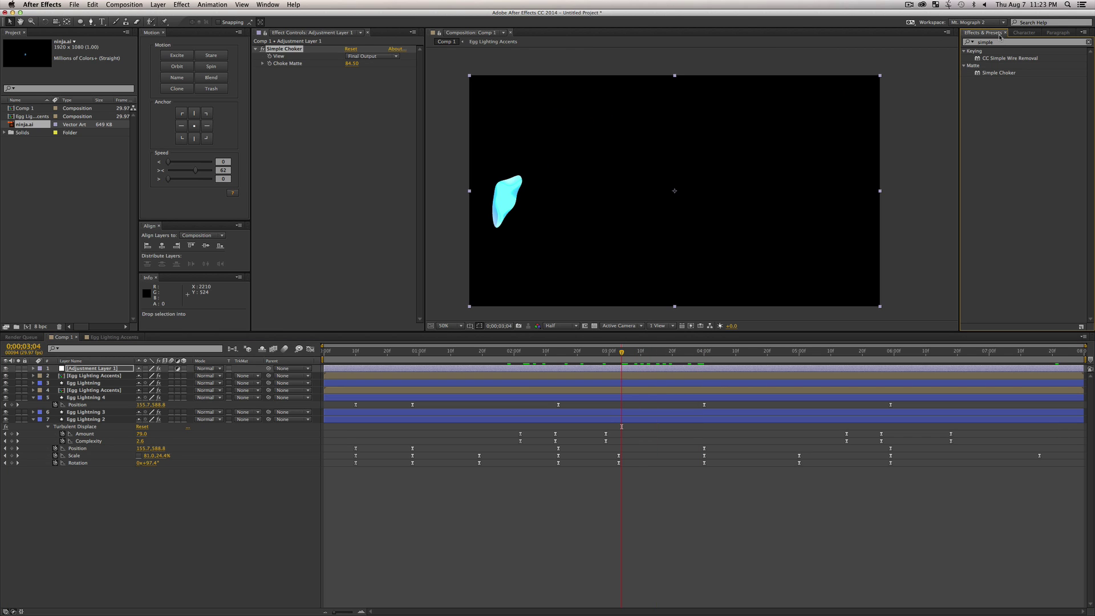
Step: Find the Colorama effect and apply it to Adjustment Layer 1 below Simple Choker
drag(999, 34, 996, 39)
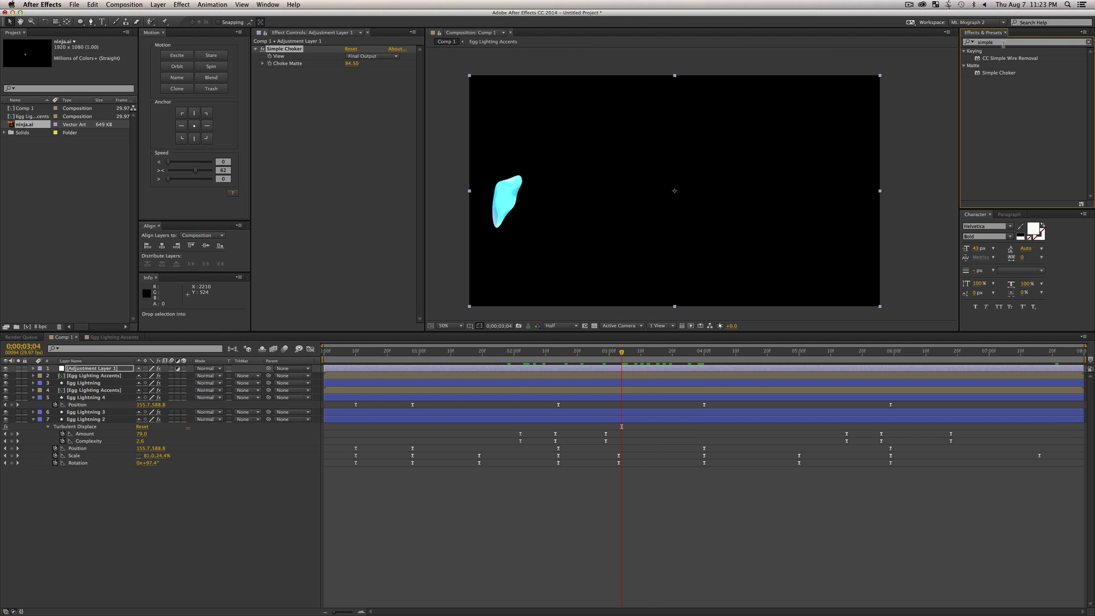
double_click(981, 43)
text(colora)
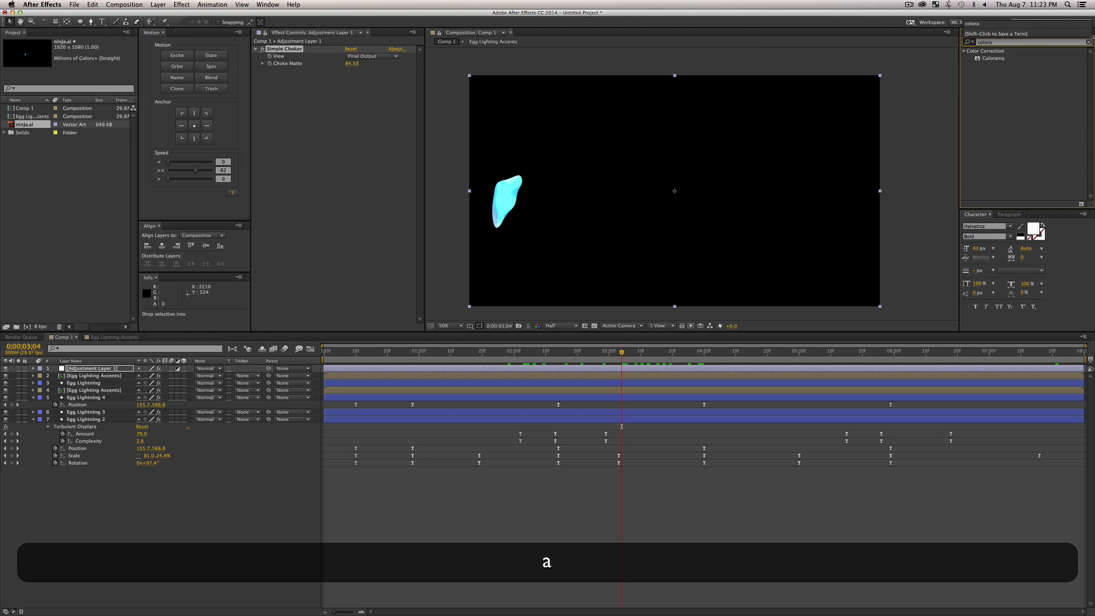
drag(993, 58, 312, 121)
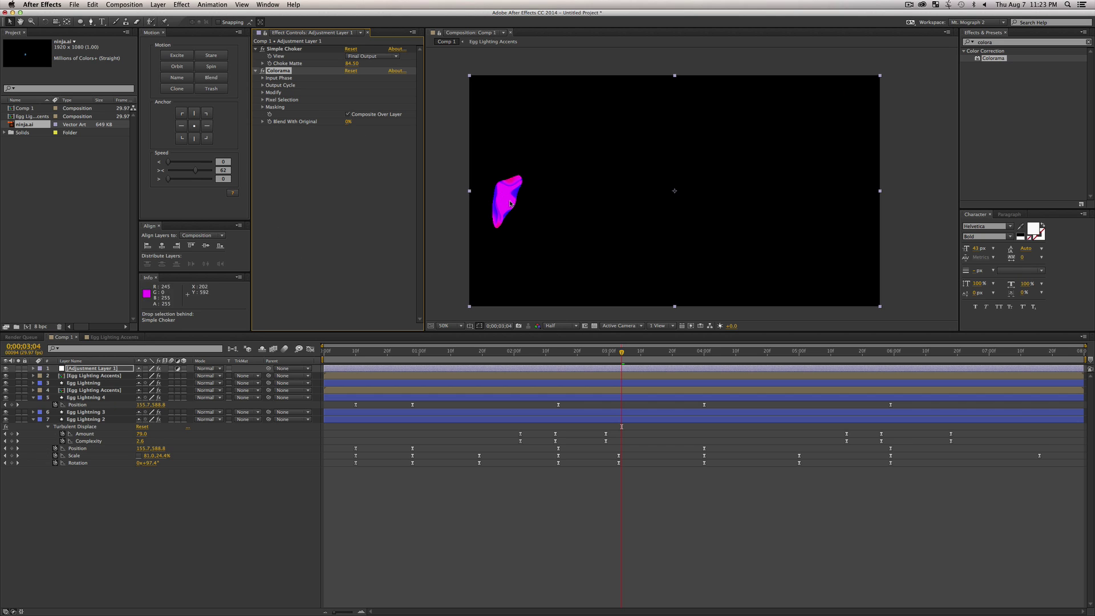
Step: Set Colorama's Output Cycle preset palette to Carribean on Adjustment Layer 1 and preview the recoloured animation
click(263, 85)
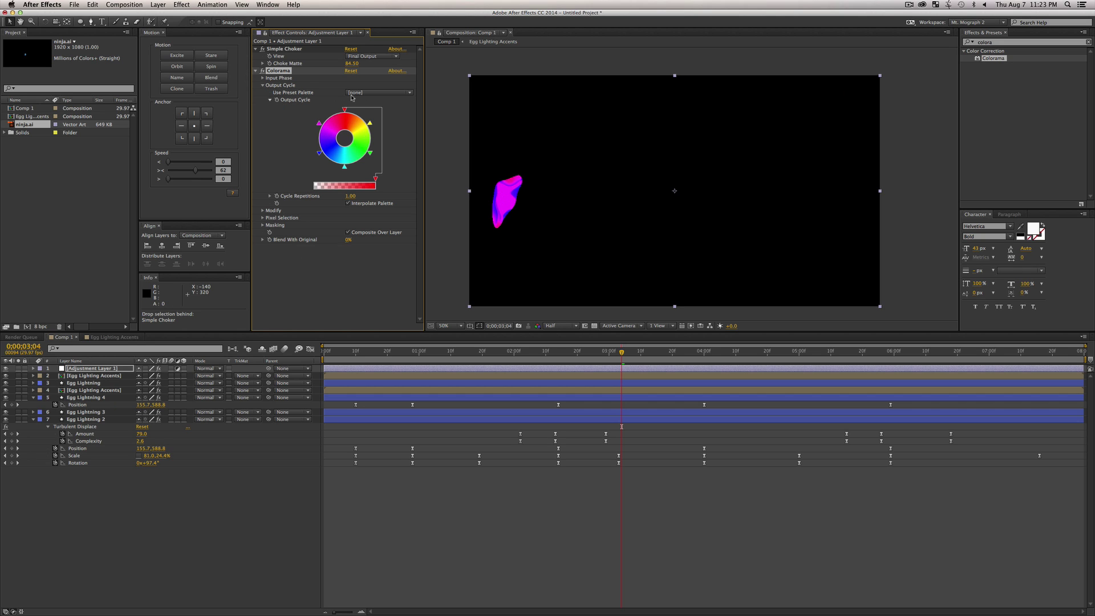
click(352, 93)
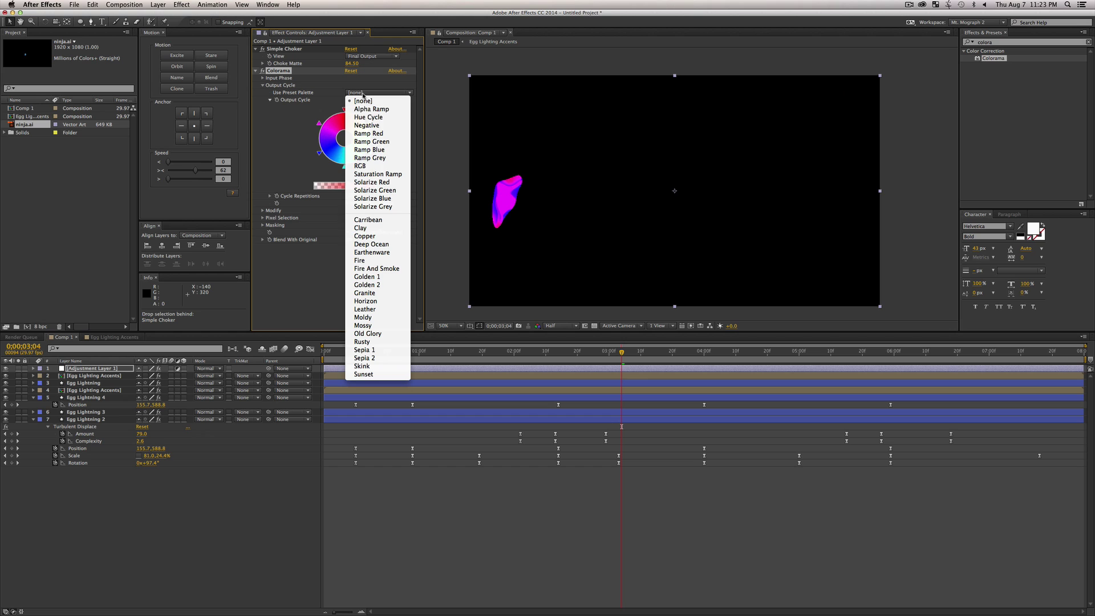
click(368, 219)
click(288, 495)
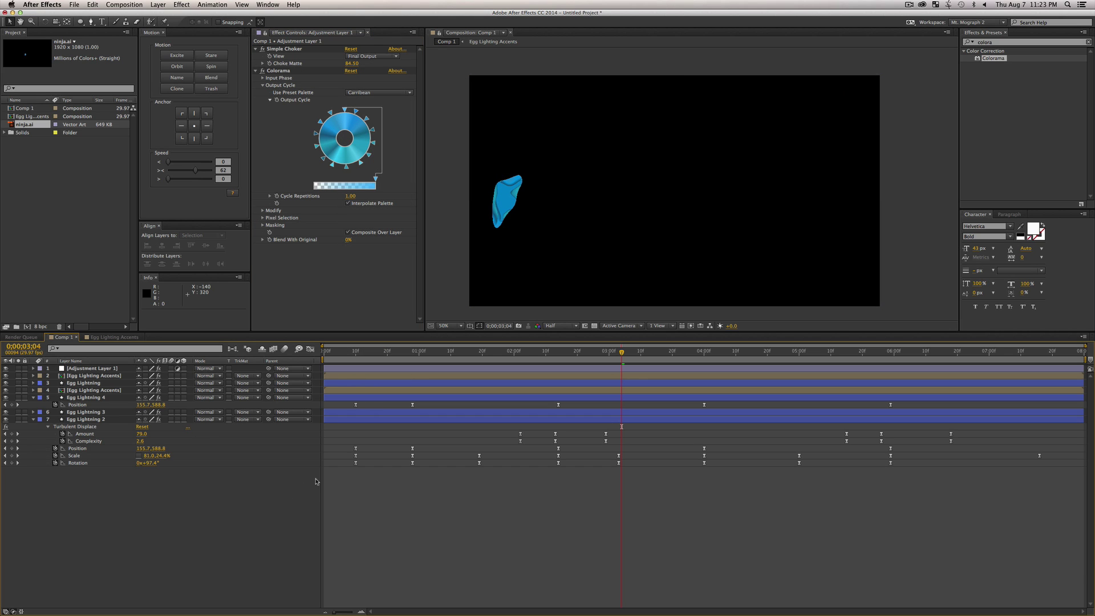
key(space)
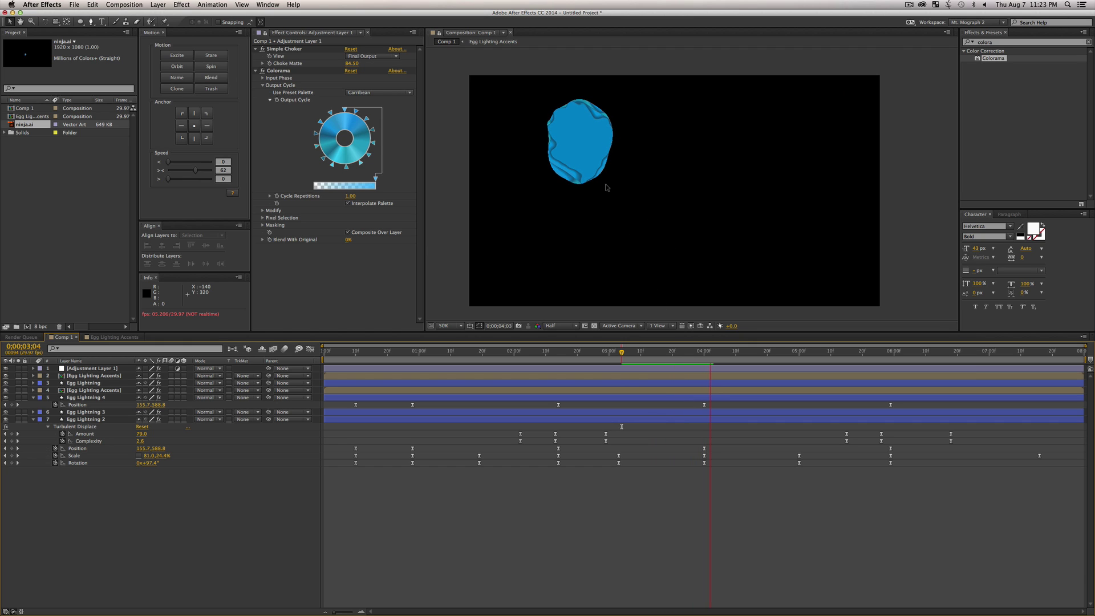
key(space)
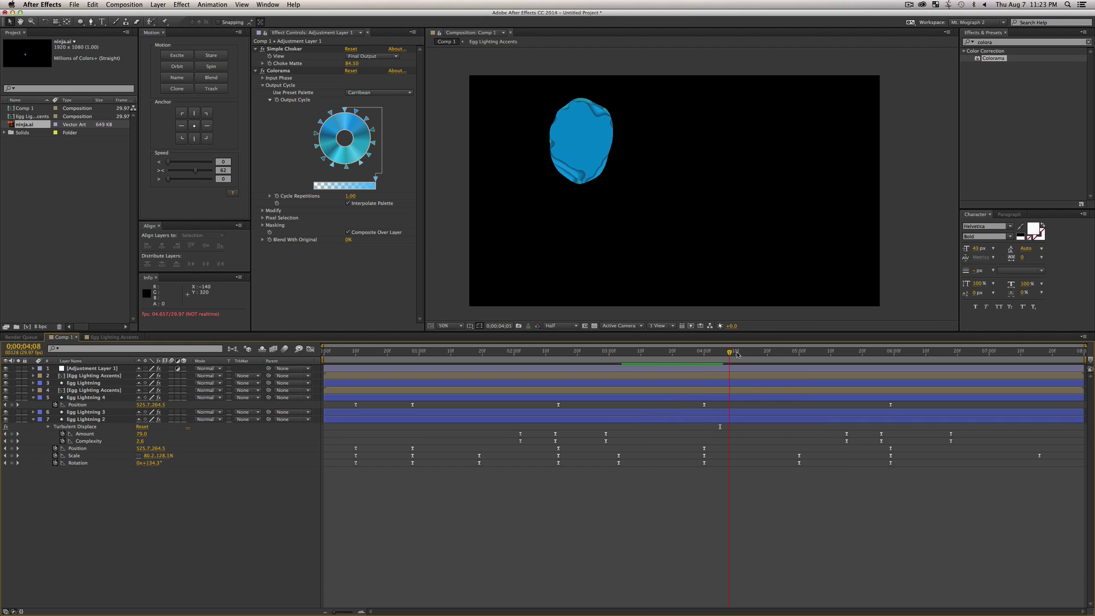
drag(731, 358, 524, 354)
Step: Pre-compose all the layers in Comp 1 into a new composition named Cell 1
drag(94, 551, 120, 358)
key(shift+super+c)
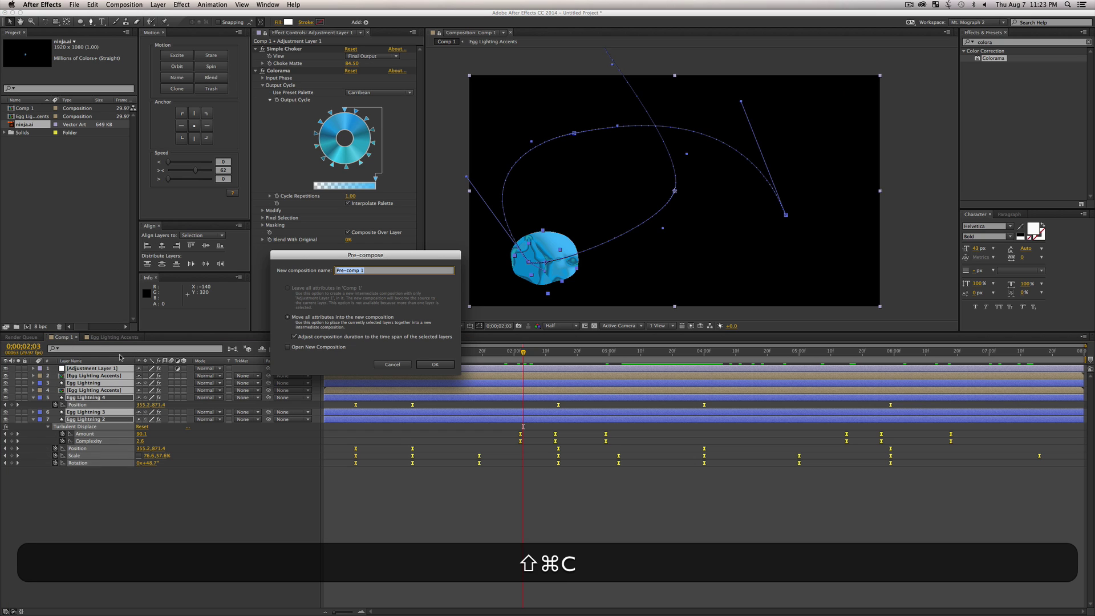
text(I)
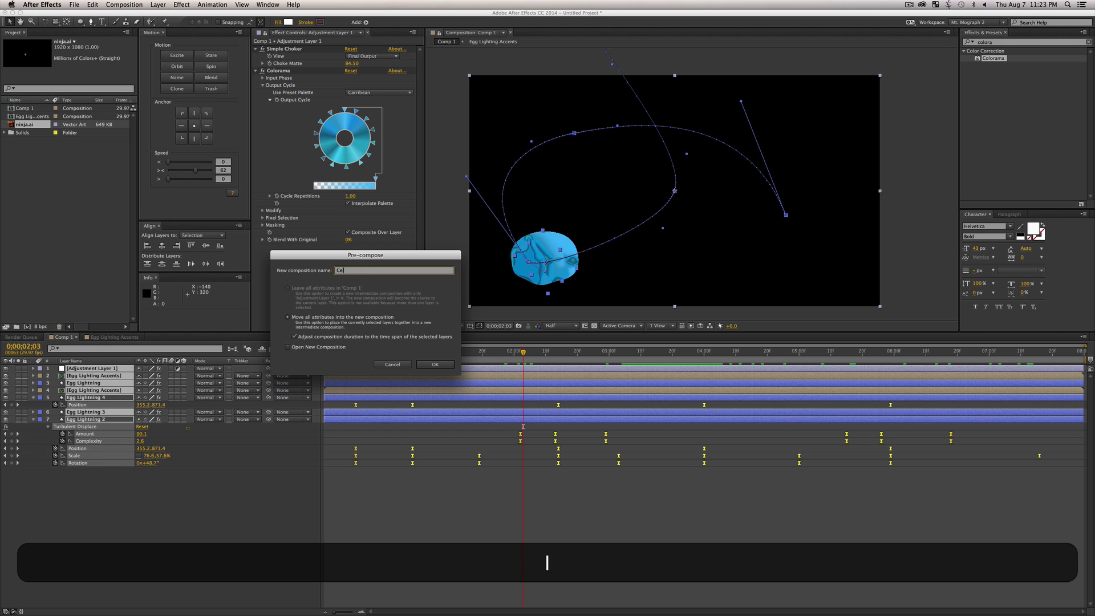
key(Return)
Step: Duplicate the Cell 1 layer as a Soft Light copy shifted a few frames later, and preview the result
key(super+d)
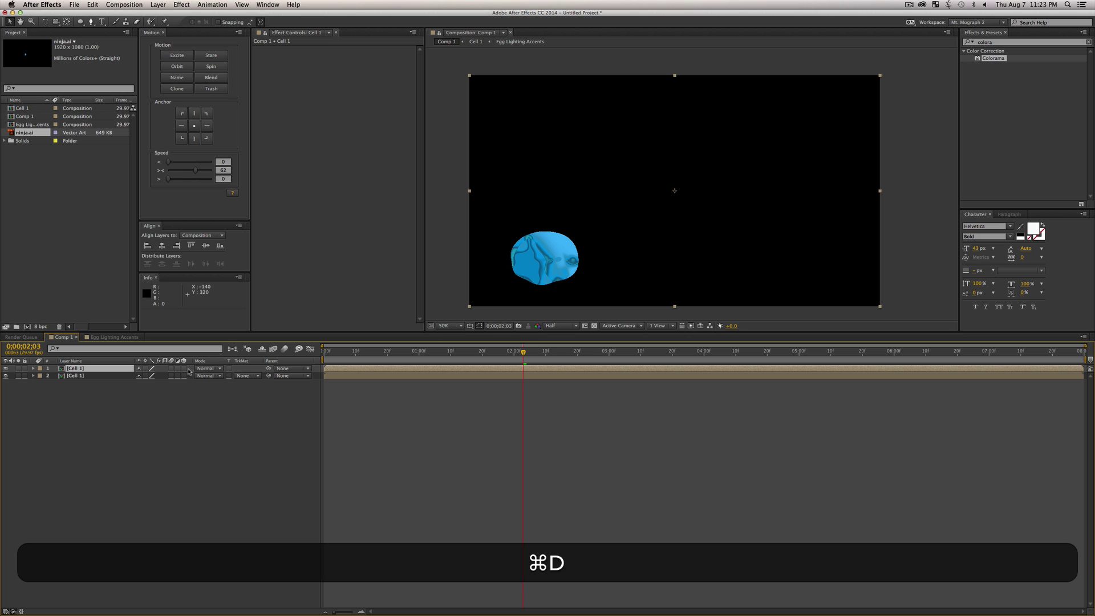
click(205, 369)
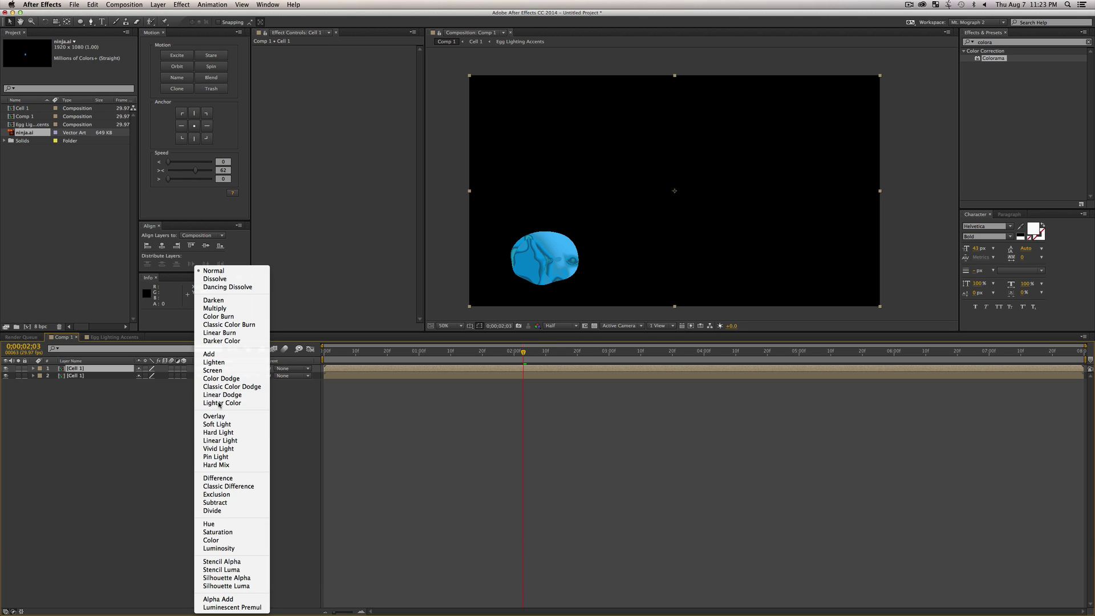
click(217, 424)
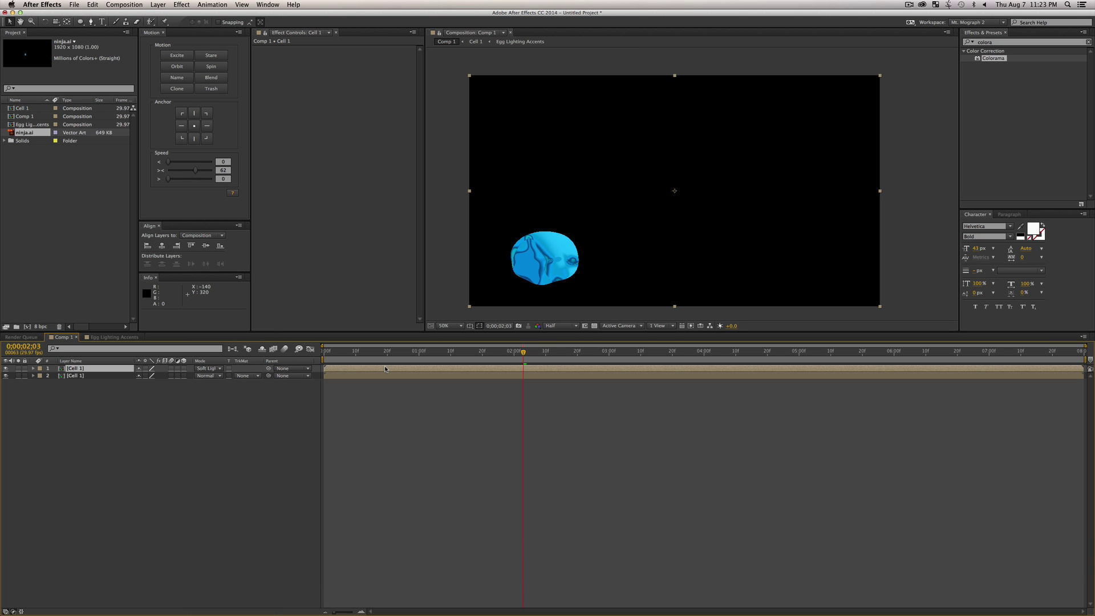
key(alt)
key(alt+Page_Down)
key(alt+Page_Down)
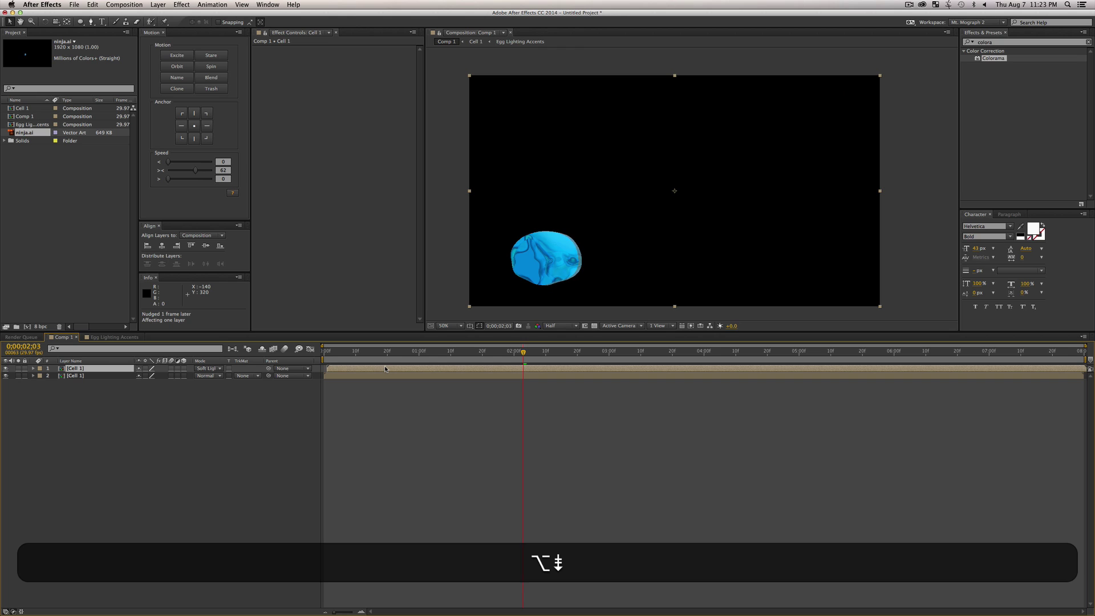
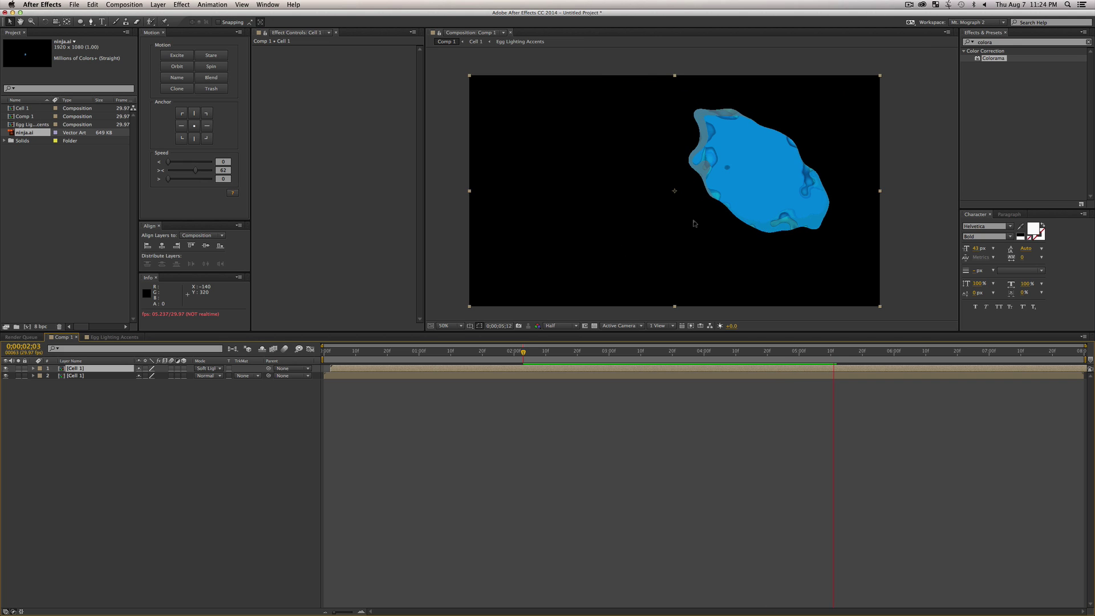
key(space)
Step: Clear all layers from Comp 1 and draw a circle about 370 px high with a red fill
drag(129, 450, 56, 362)
key(Delete)
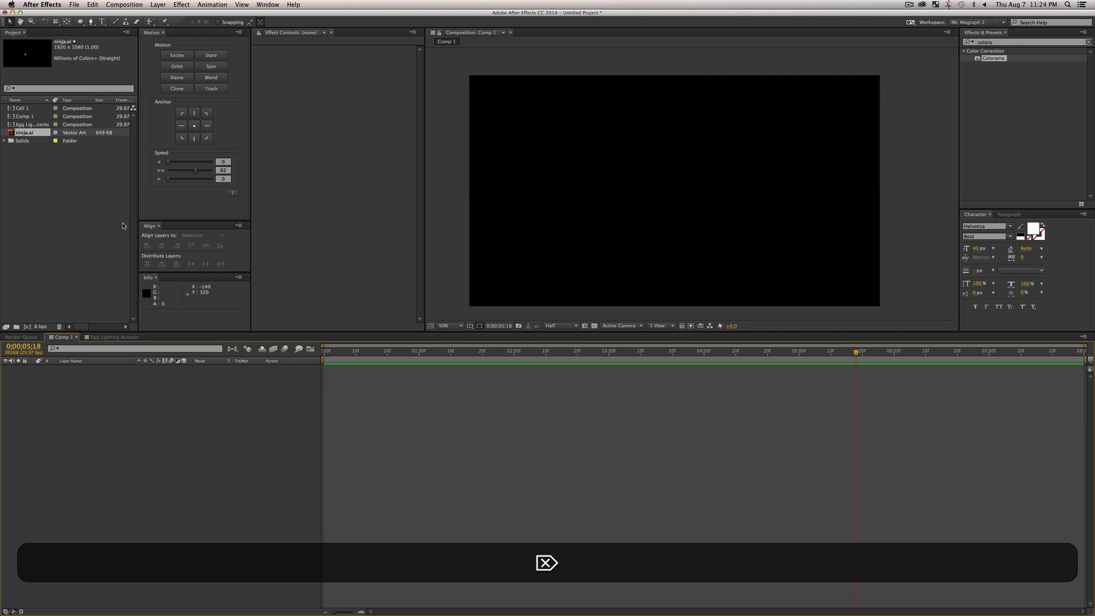
key(q)
drag(627, 179, 706, 259)
click(228, 22)
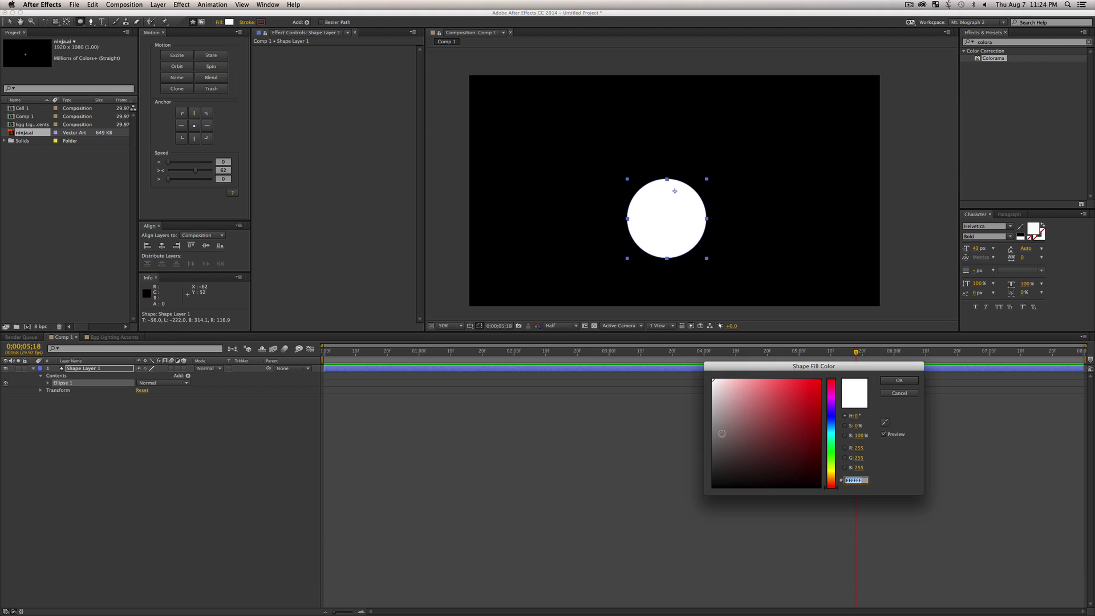
drag(722, 434, 765, 367)
drag(821, 396, 821, 379)
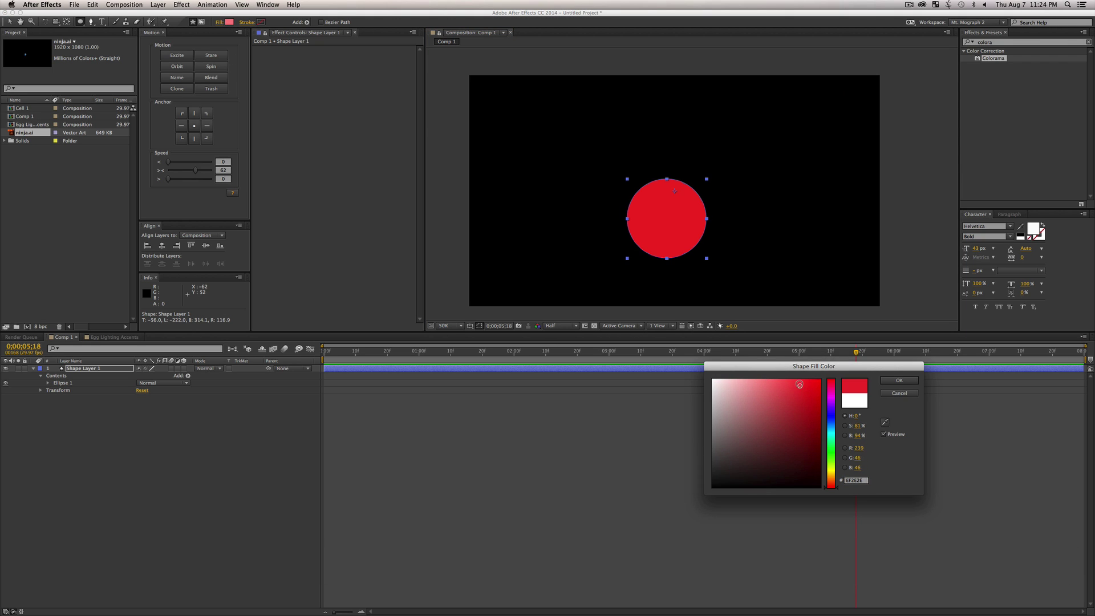
click(900, 381)
Step: Apply Turbulent Displace to the red circle's layer with Amount 146 and Complexity 4.7
click(982, 33)
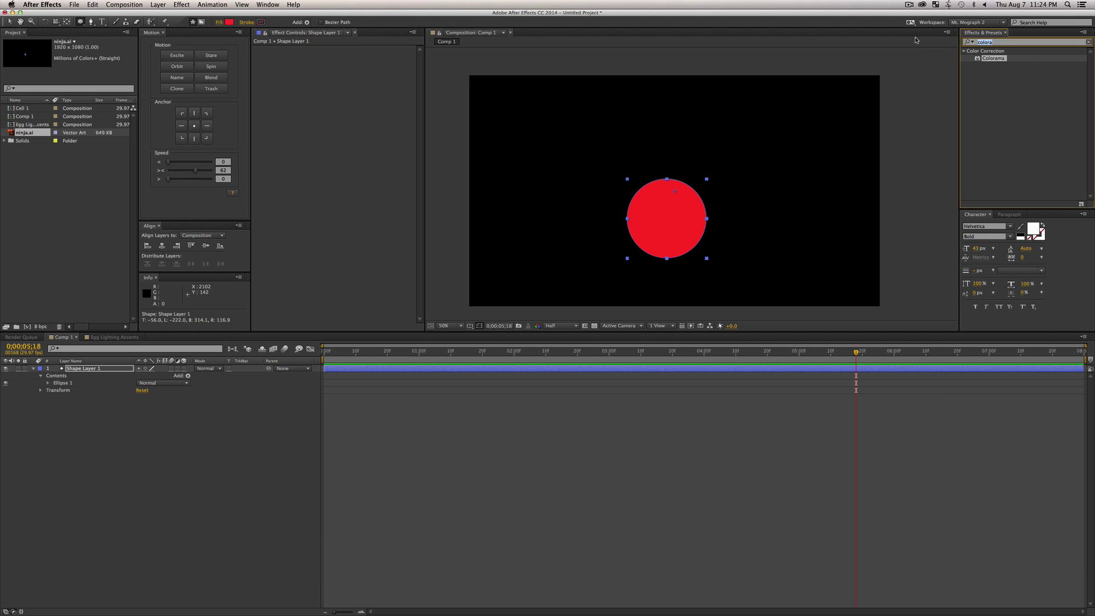
text(turb)
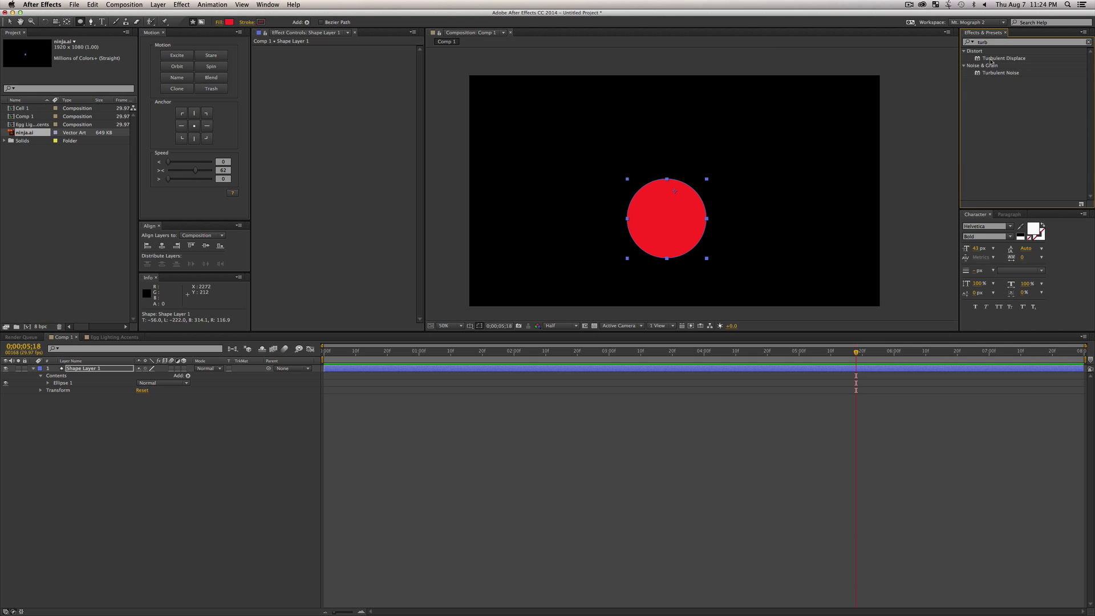
drag(993, 62, 80, 368)
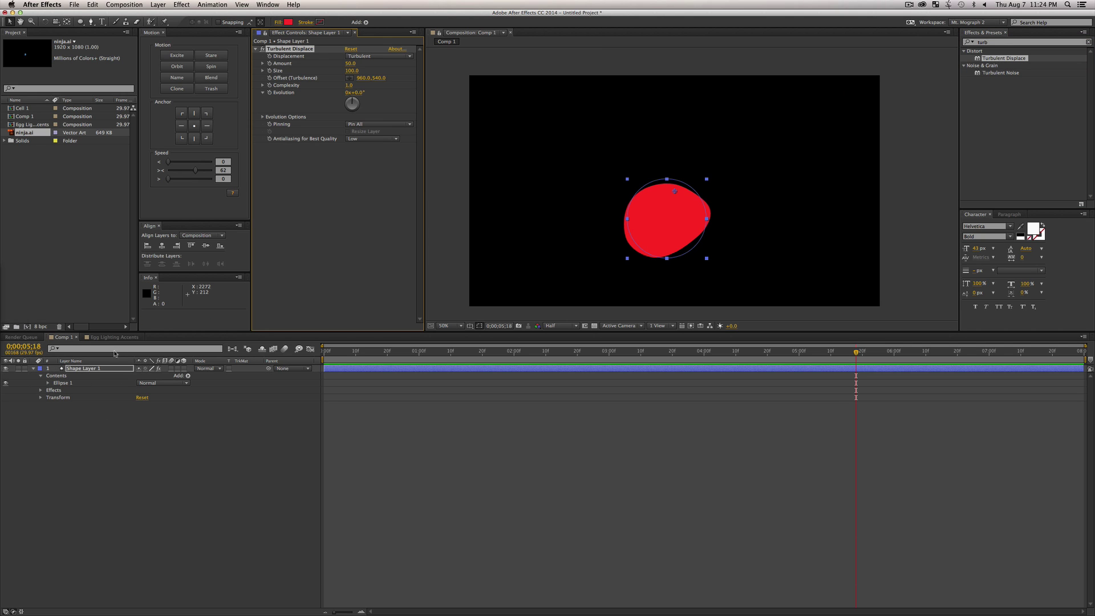
drag(351, 63, 514, 90)
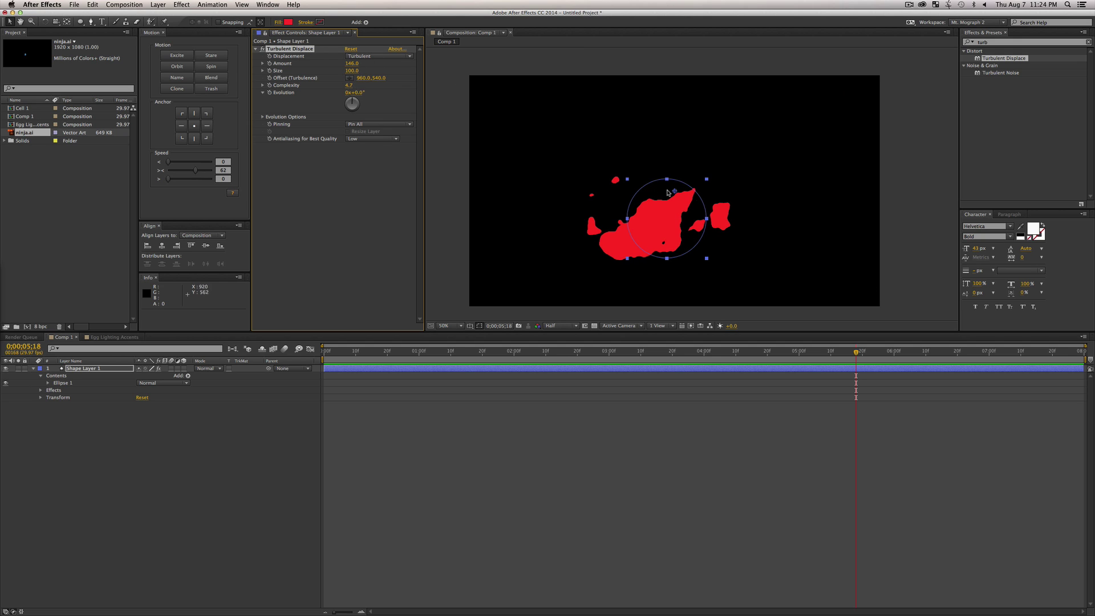
Step: Add the Glow effect to Shape Layer 1 after Turbulent Displace, and insert a Fill effect between the two
click(1008, 42)
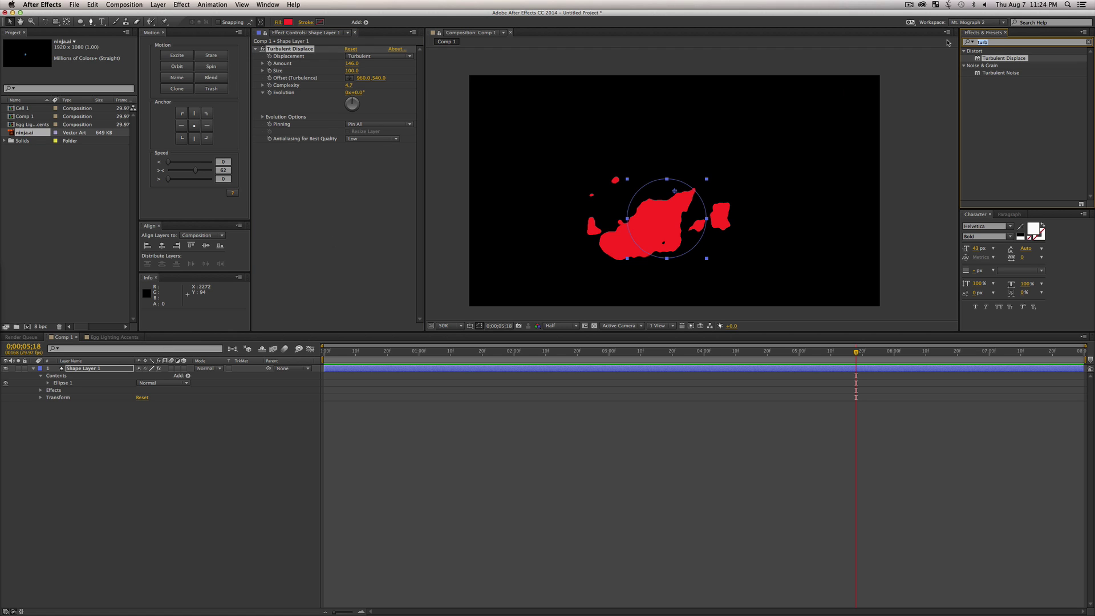
text(glow)
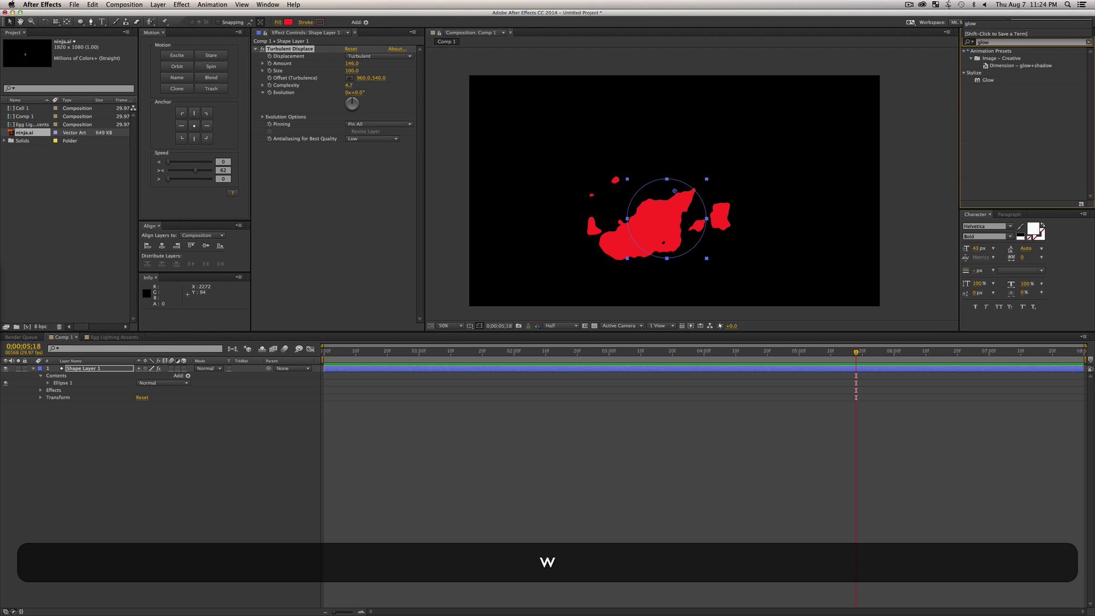
drag(989, 79, 283, 208)
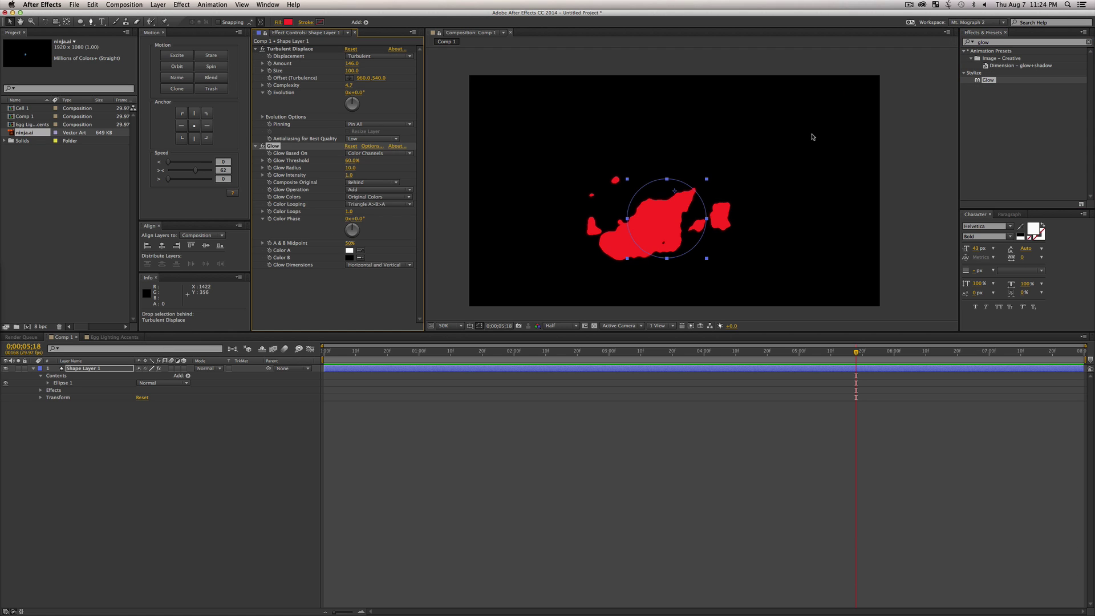
click(1022, 42)
text(fill)
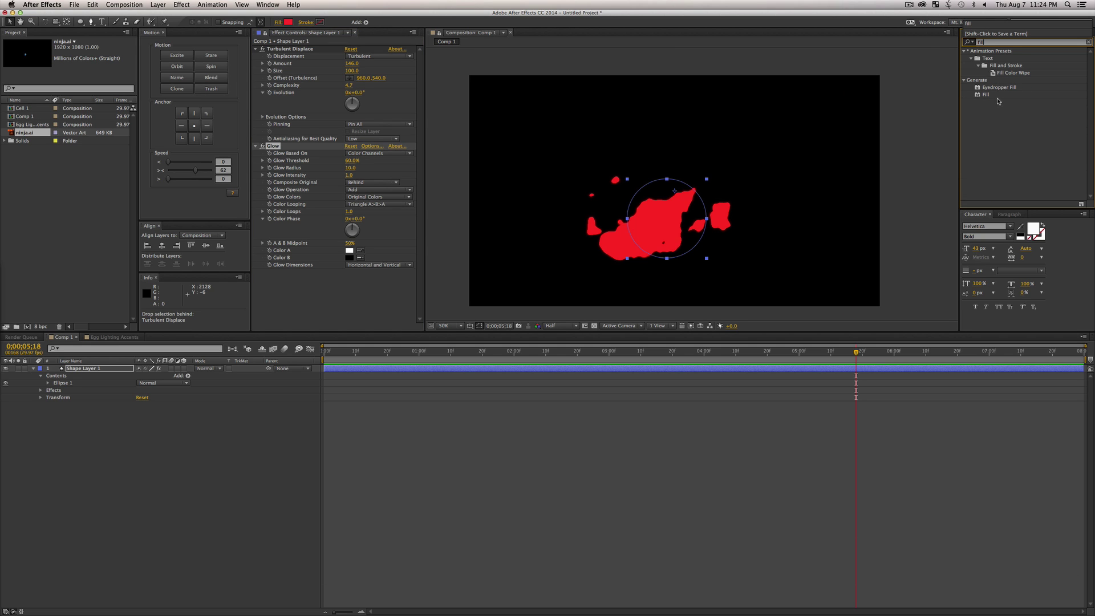
drag(987, 94, 289, 144)
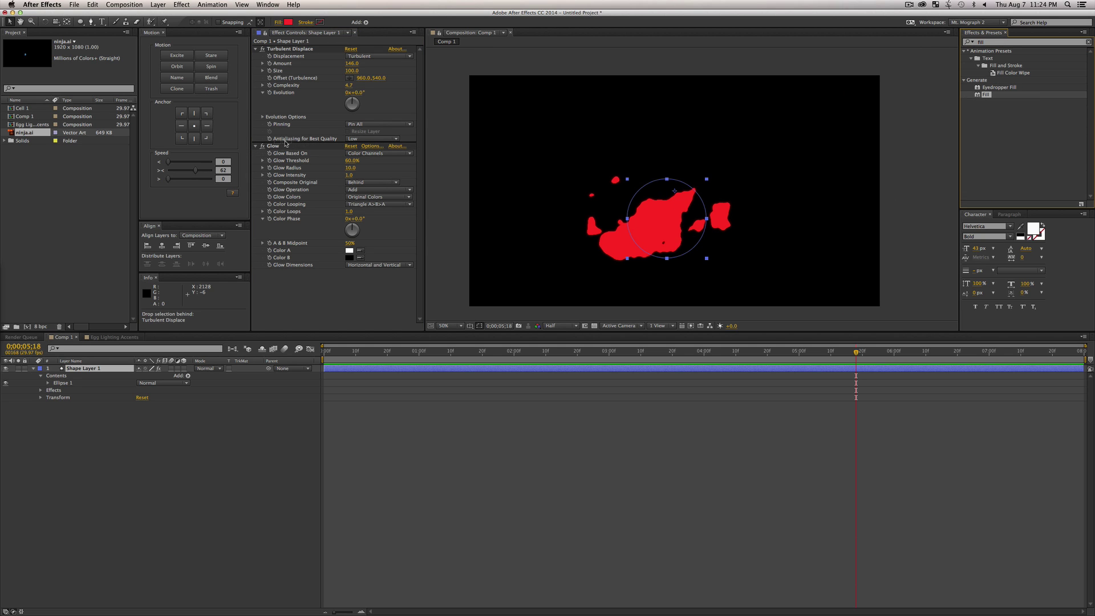
Step: Set the Fill color to FF3030 and adjust Glow to a radius of 46 and an intensity of 1.5
click(349, 168)
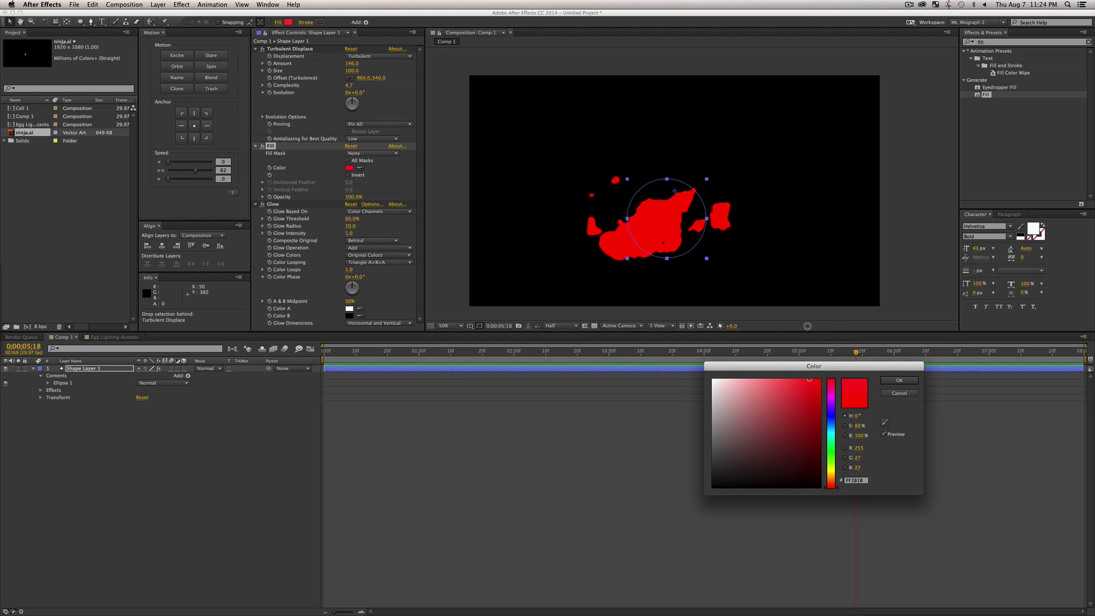
drag(810, 379, 801, 379)
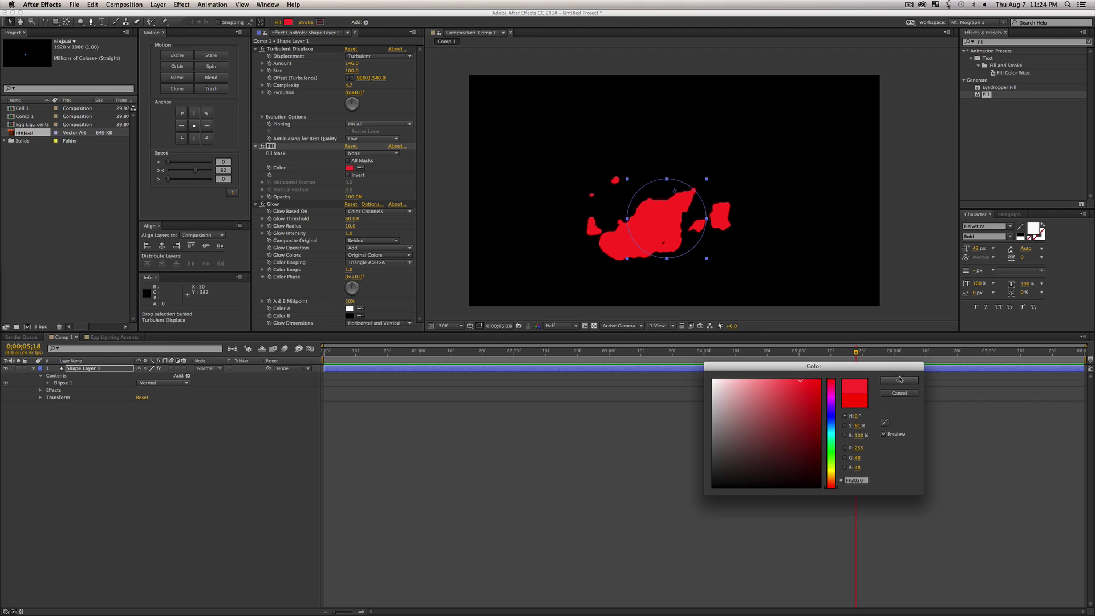
click(900, 380)
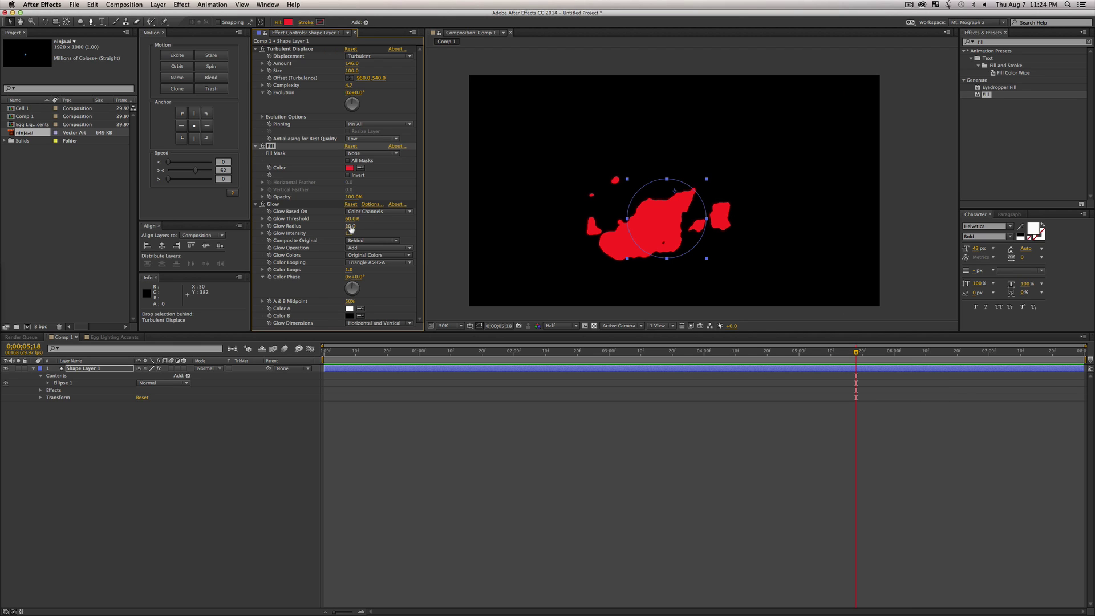
drag(351, 227, 366, 225)
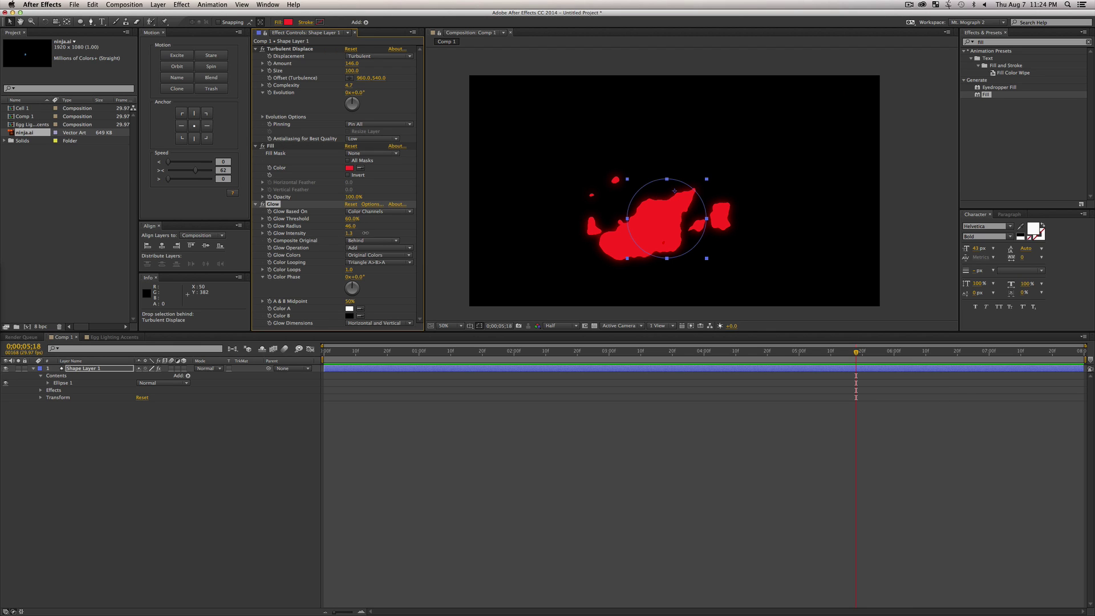
click(307, 488)
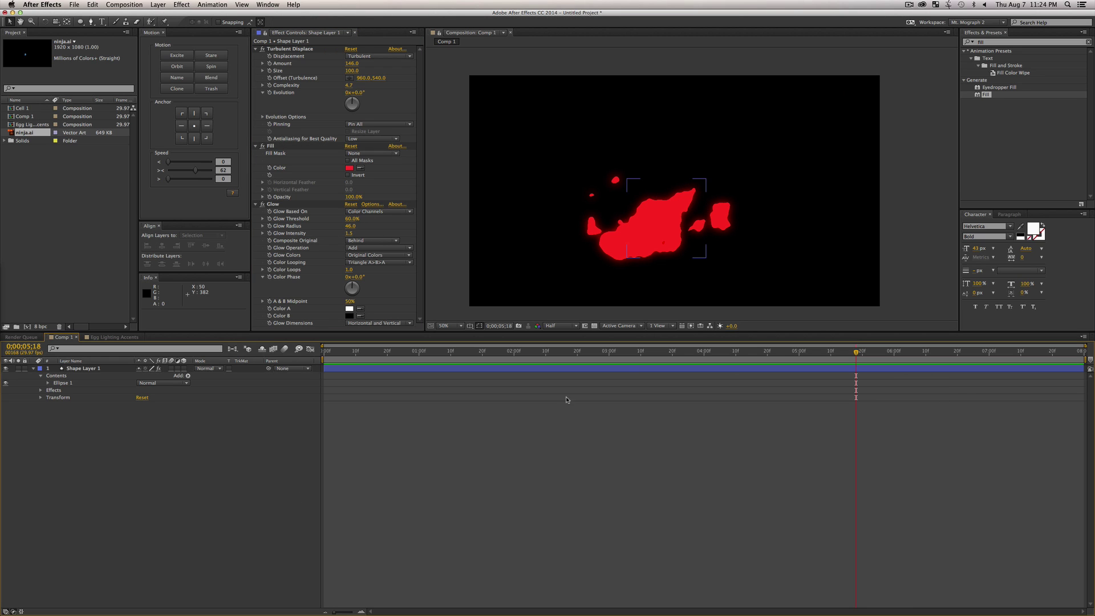
Step: Animate Turbulent Displace's Evolution with the expression time*130 and preview the moving shape
alt+click(270, 92)
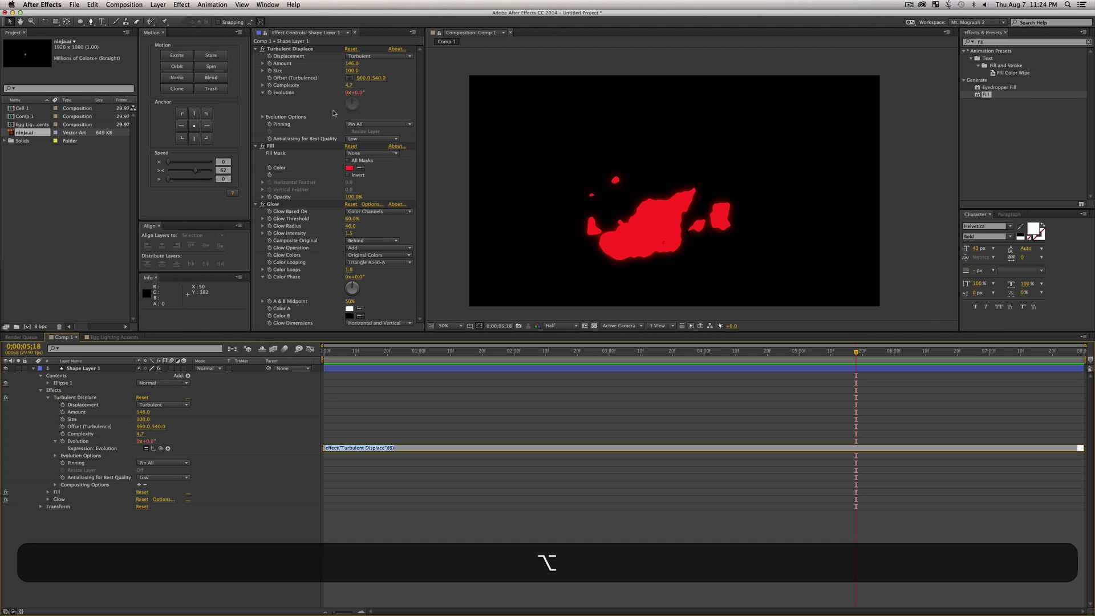
text(time)
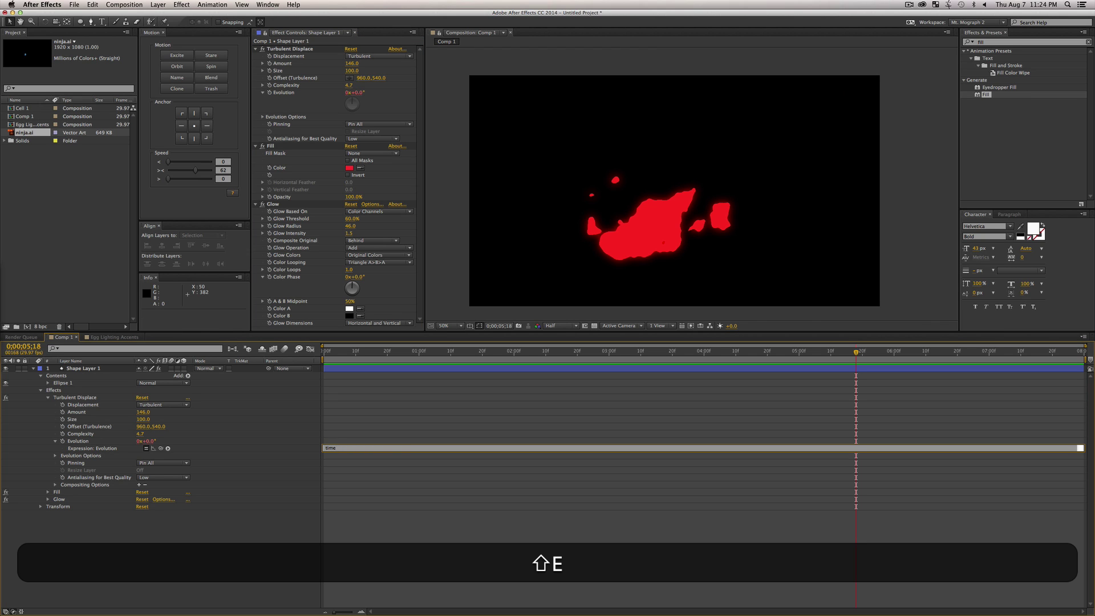
text(*130)
click(220, 549)
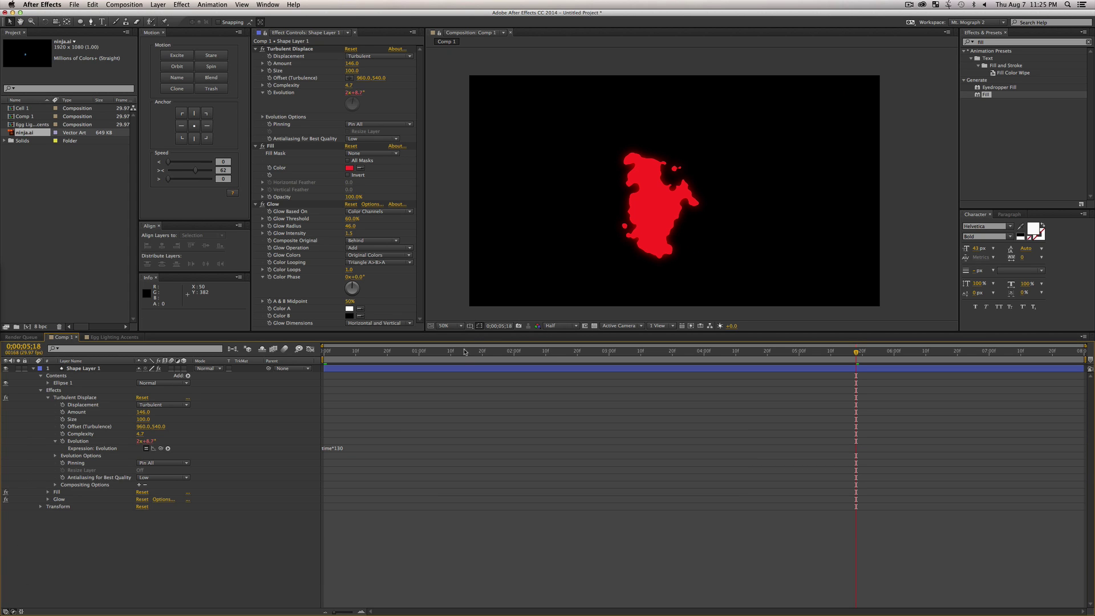
drag(465, 352, 457, 351)
key(space)
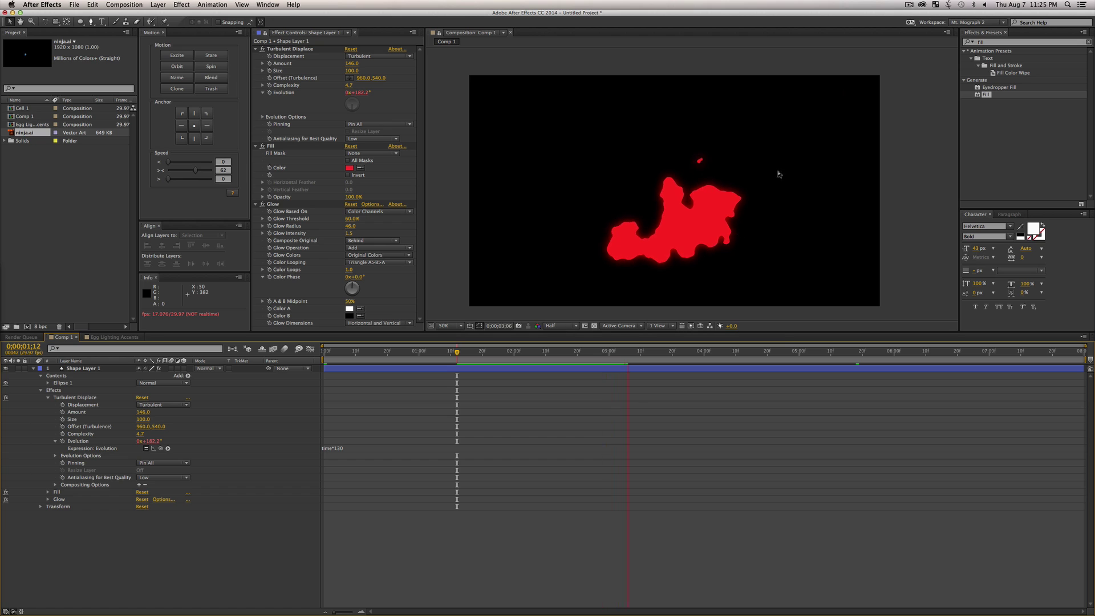
key(space)
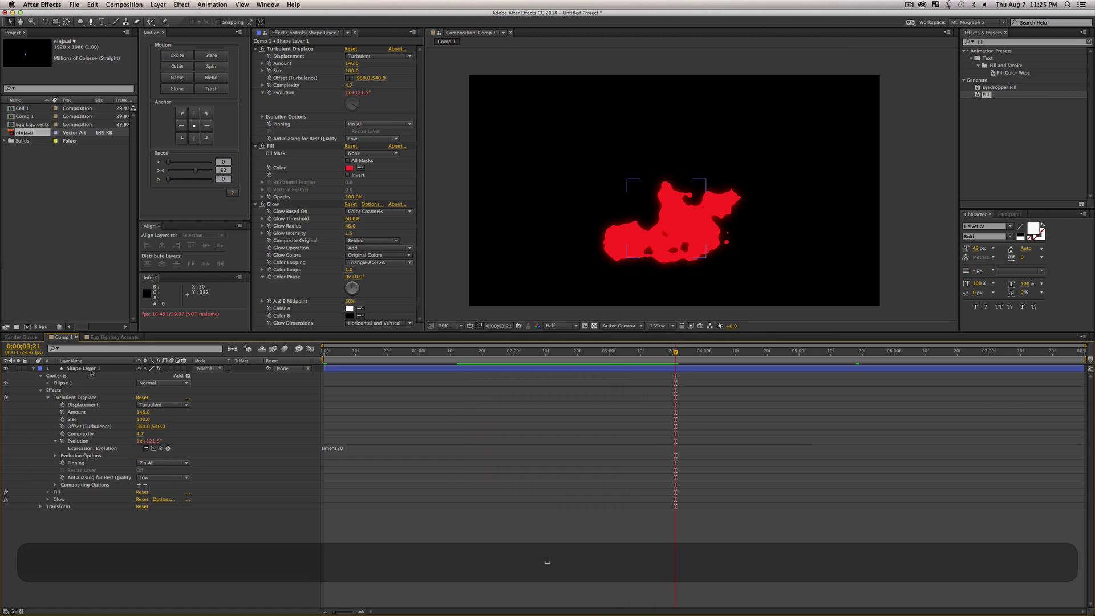
Step: Duplicate the red Shape Layer 1 and change the copy's Fill effect color to yellow
key(super+d)
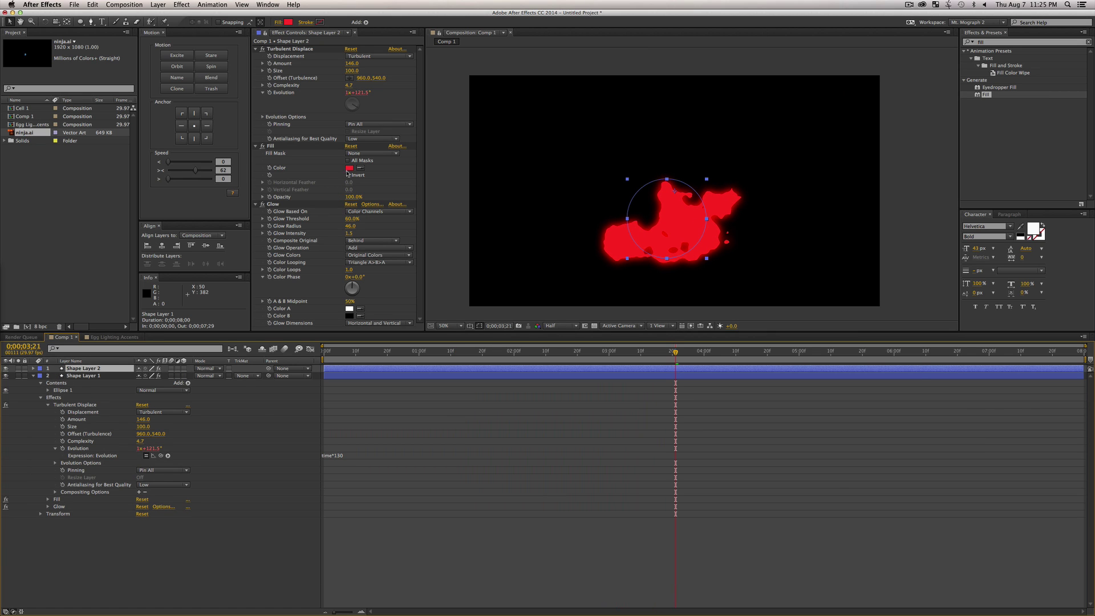
click(349, 169)
click(833, 472)
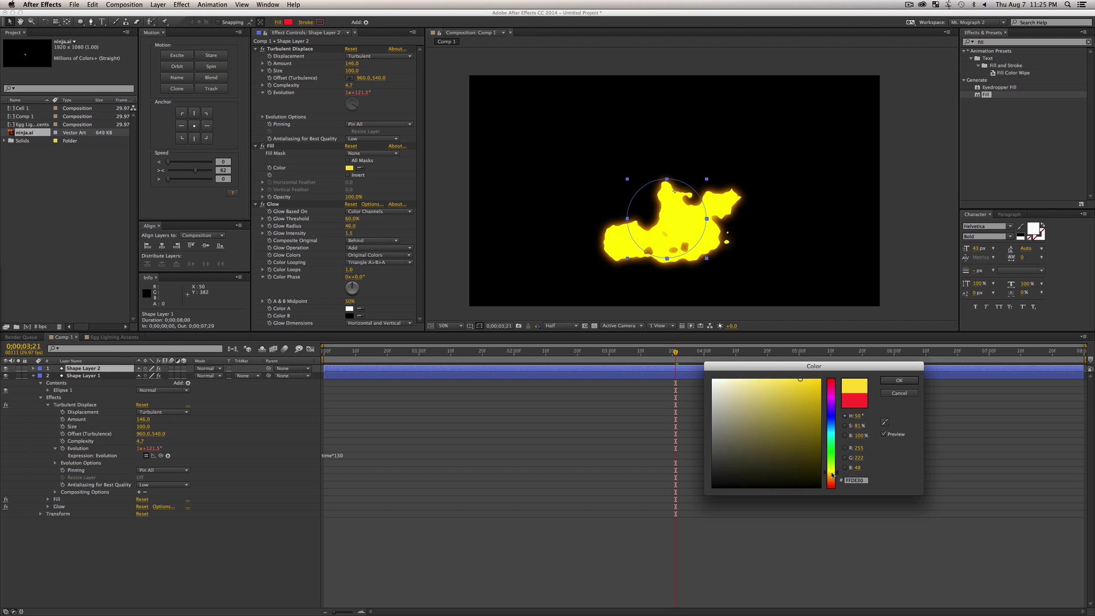
click(899, 380)
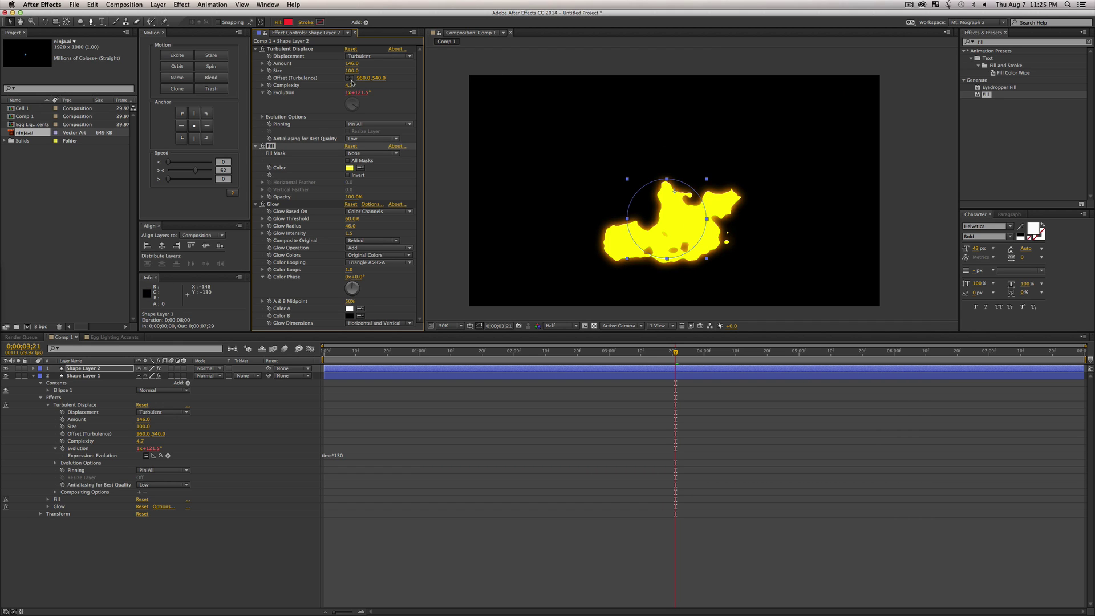
Step: Set the yellow layer's Turbulent Displace to Complexity 5.5 and Amount 180, and preview the animation
drag(350, 89, 393, 64)
click(252, 515)
key(space)
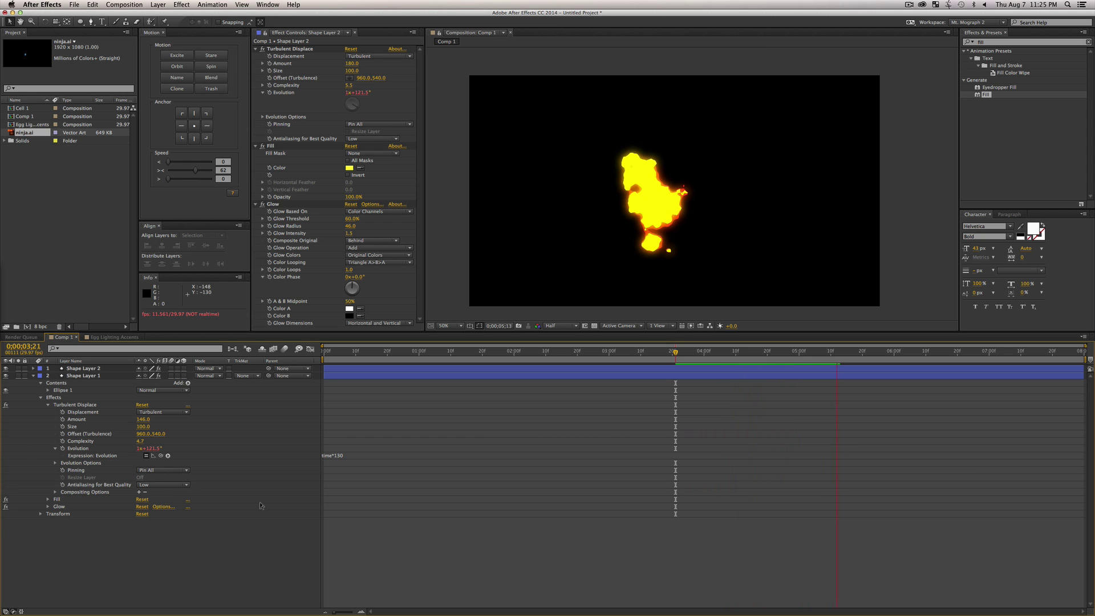
key(space)
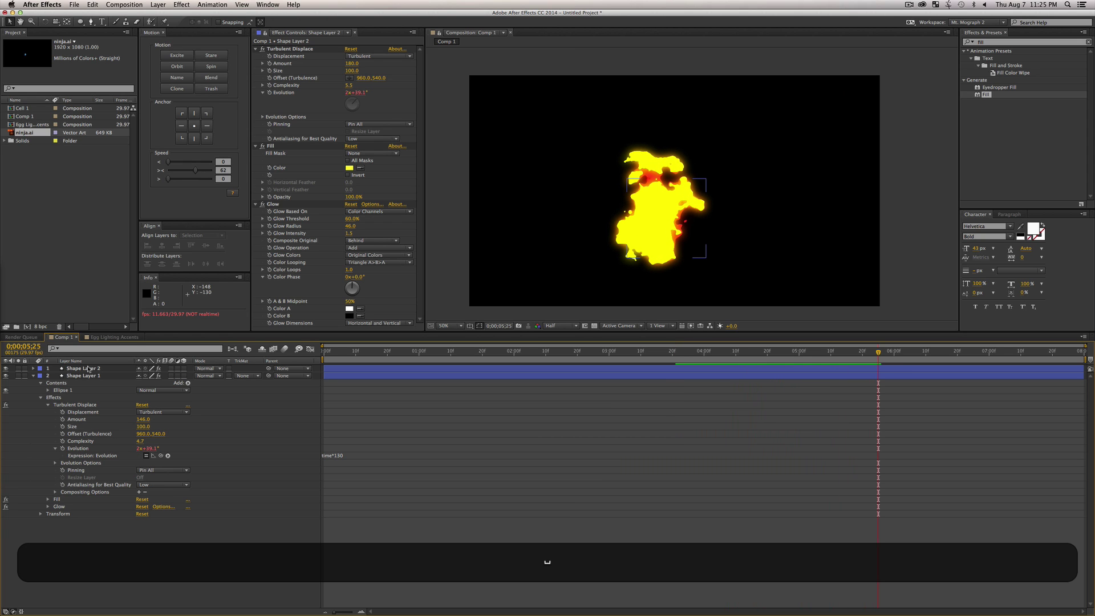
Step: Duplicate Shape Layer 2, shift the copy one frame later, and set its Turbulent Displace displacement to Bulge Smoother
key(super+d)
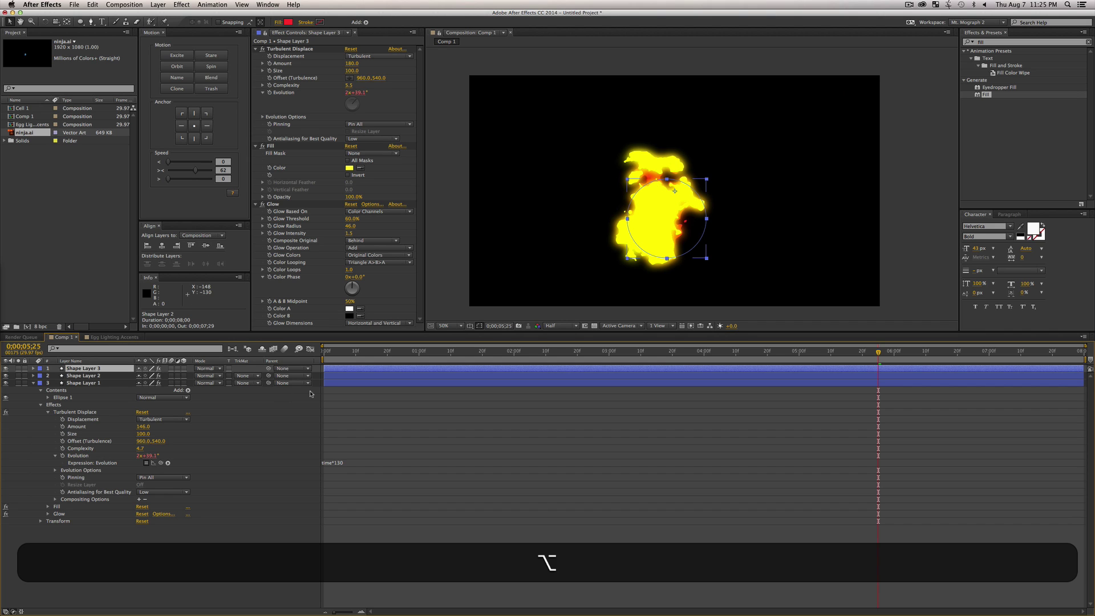
key(alt+Page_Down)
click(377, 56)
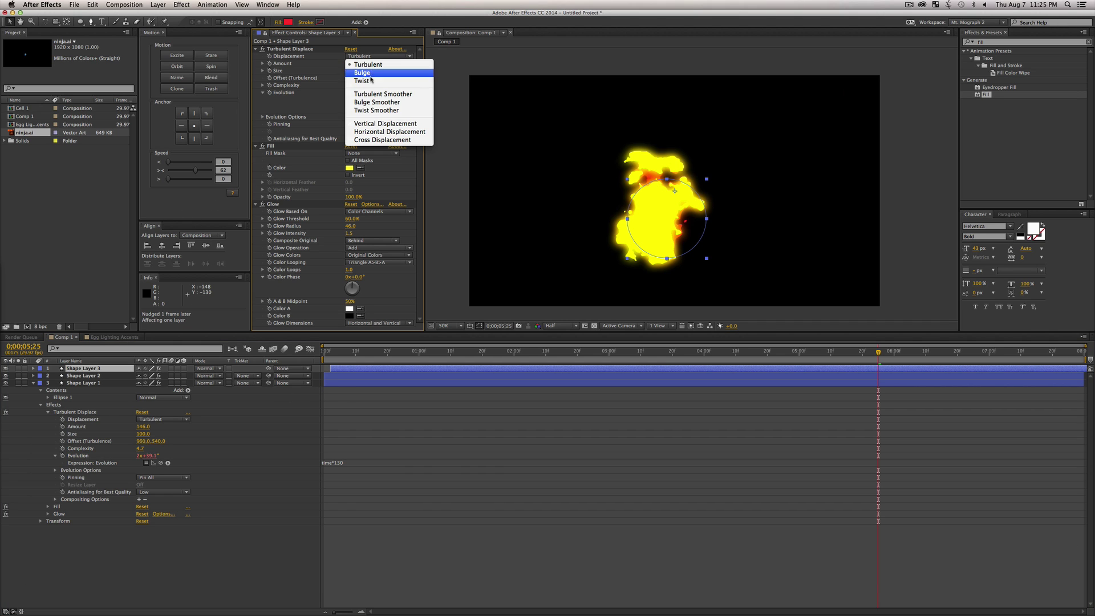
click(378, 102)
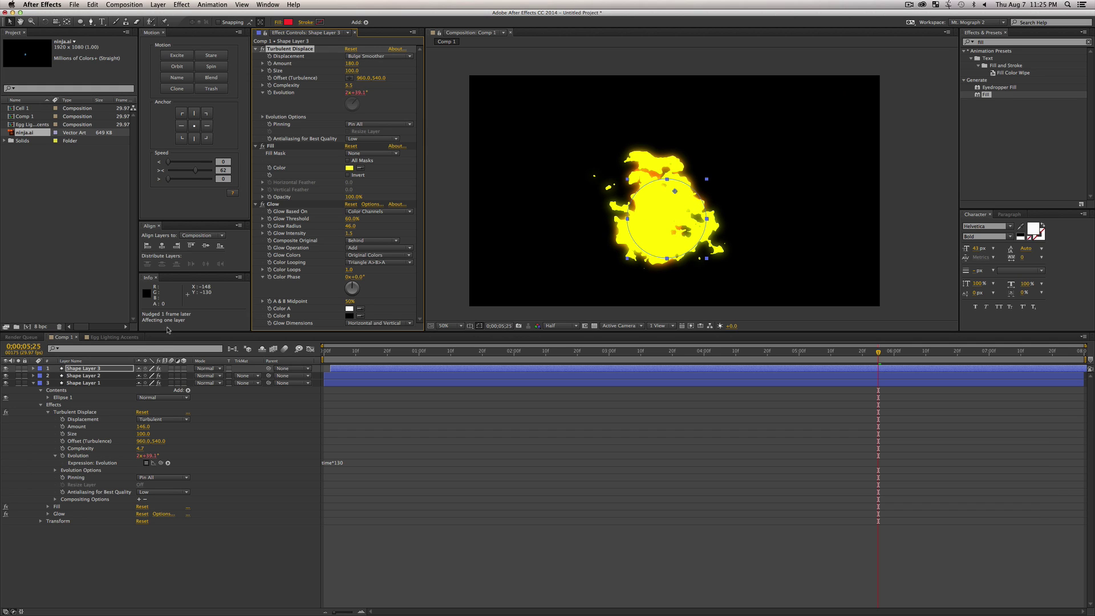
Step: Move Shape Layer 3 beneath the other shape layers and set its Fill color to white (FFFFFF)
drag(110, 371, 87, 527)
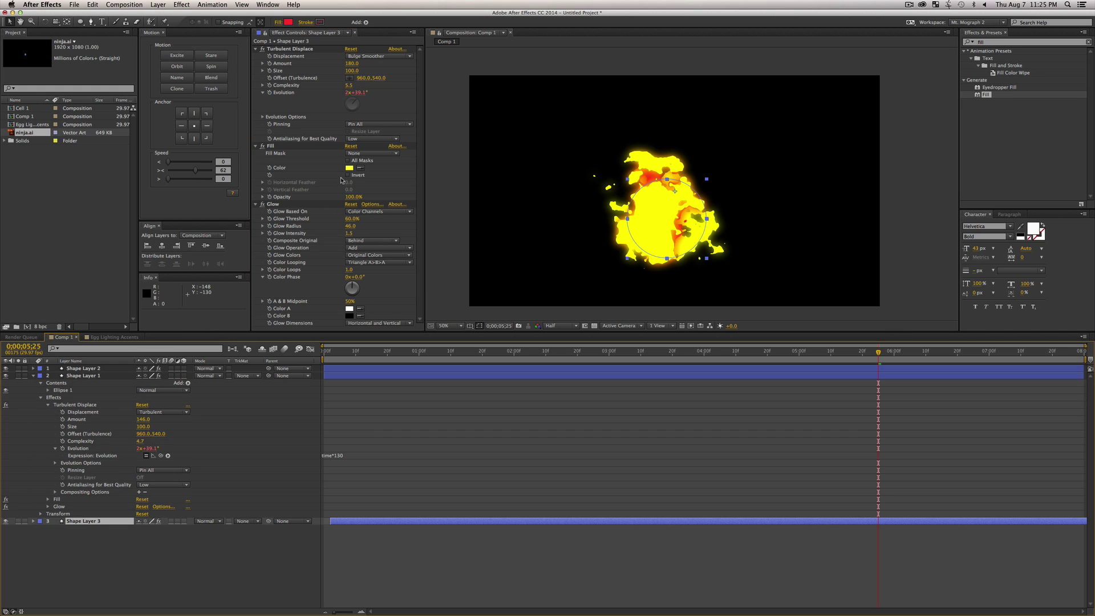
click(348, 169)
drag(759, 435, 705, 332)
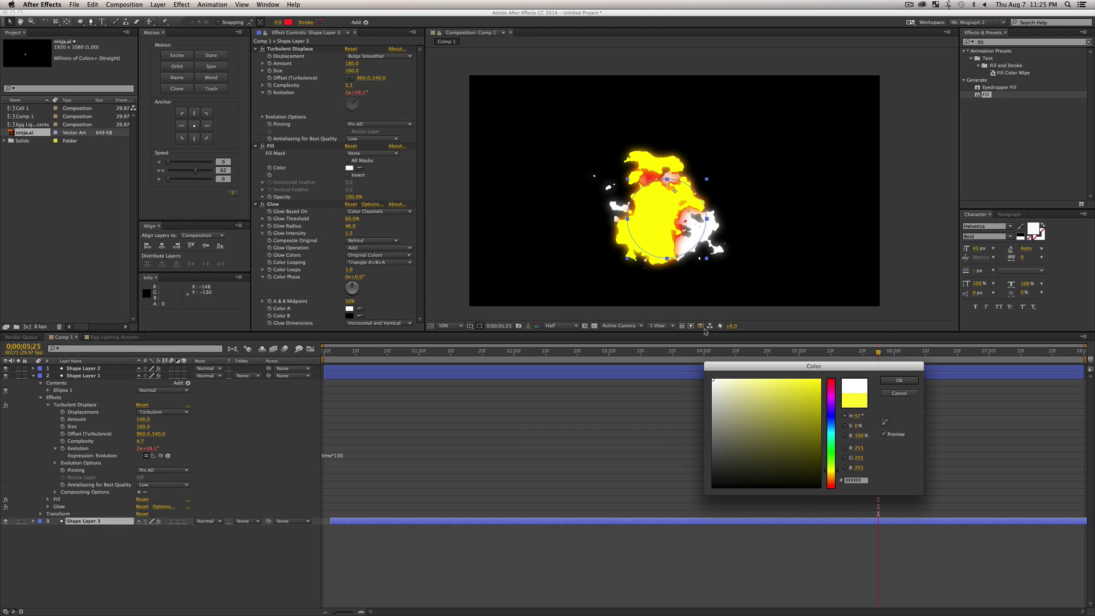
click(899, 381)
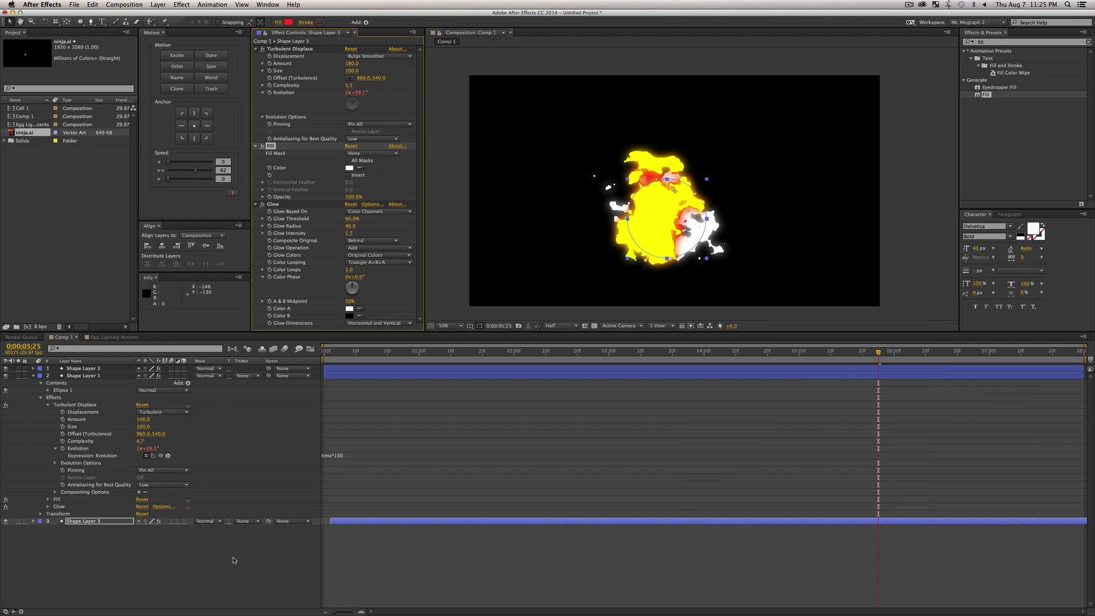
Step: Set Shape Layer 3's blending mode to Add, return it to the top of the layer stack, and lower its opacity to 67%
click(210, 521)
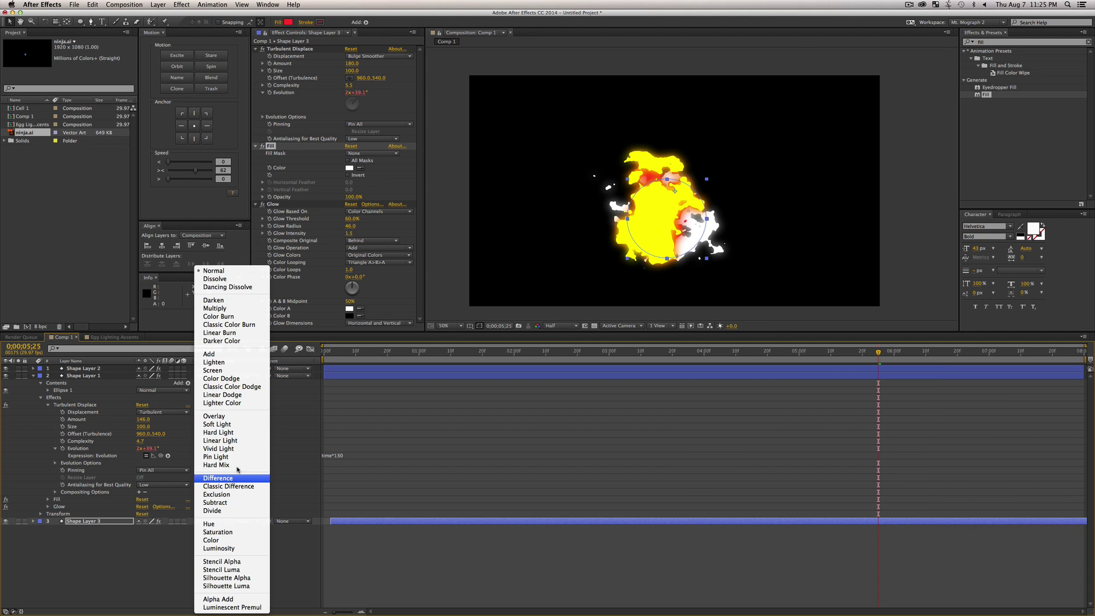
click(227, 354)
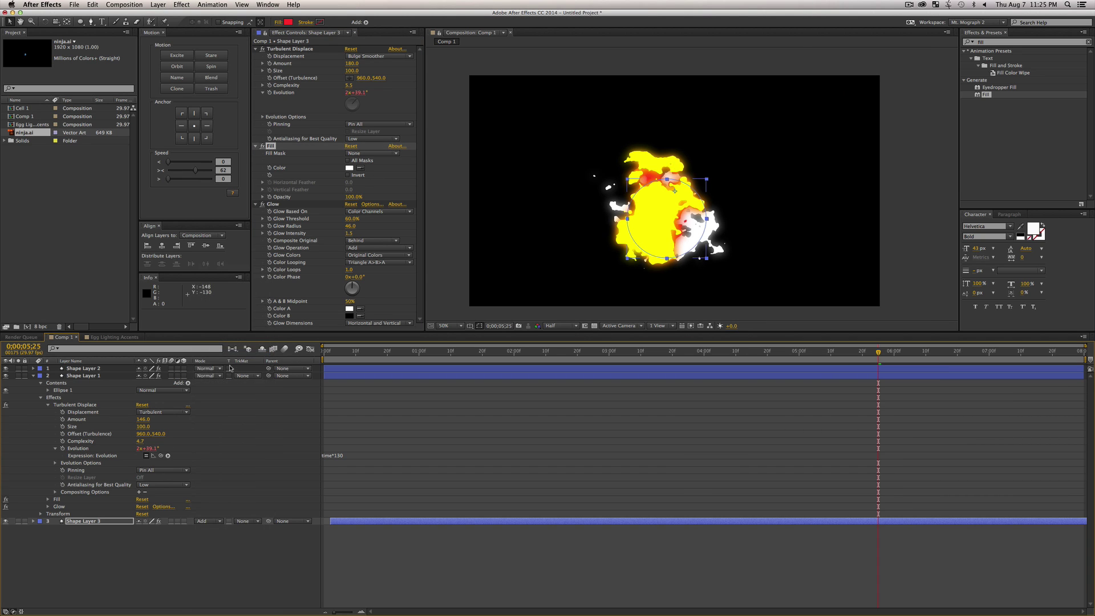
drag(105, 525, 124, 376)
key(t)
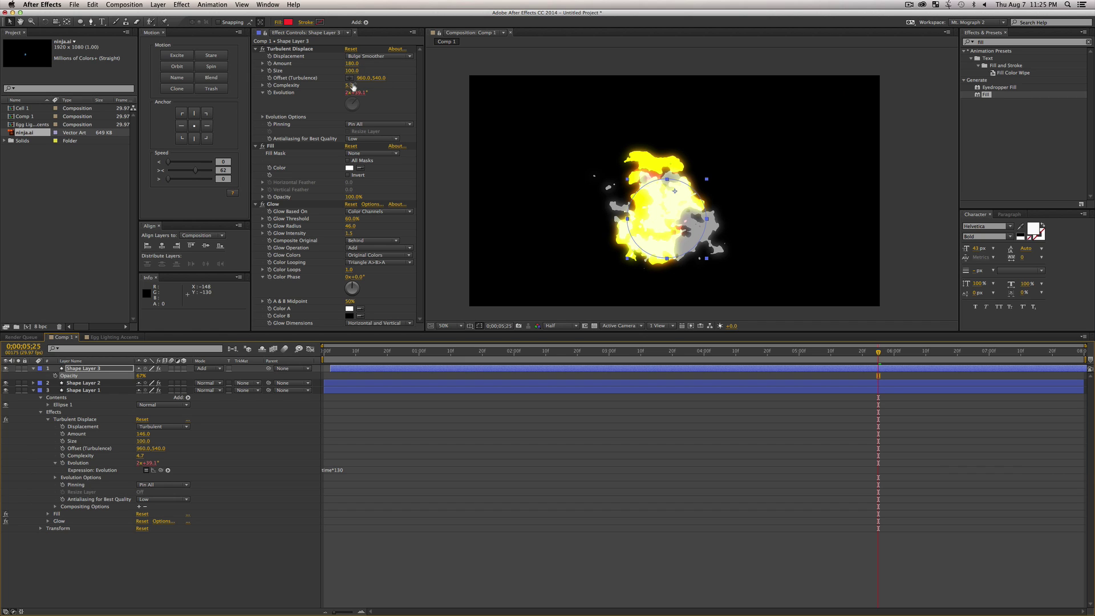
Step: Set Shape Layer 3's Turbulent Displace to Complexity 8.5, Amount 159 and Size 229, and preview the result from the start
drag(354, 86, 417, 97)
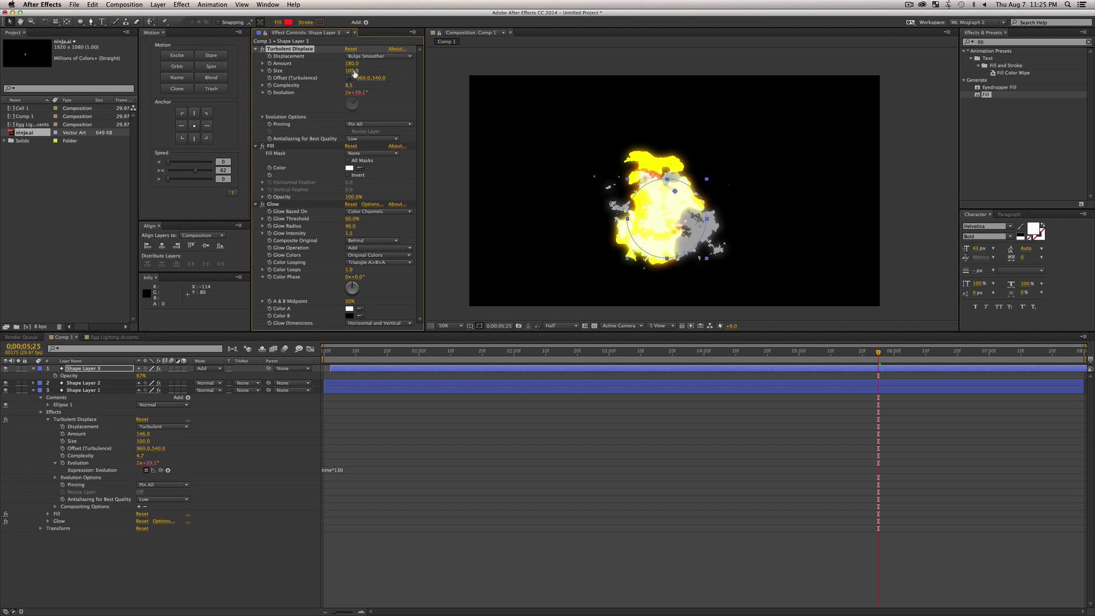
drag(353, 66, 330, 71)
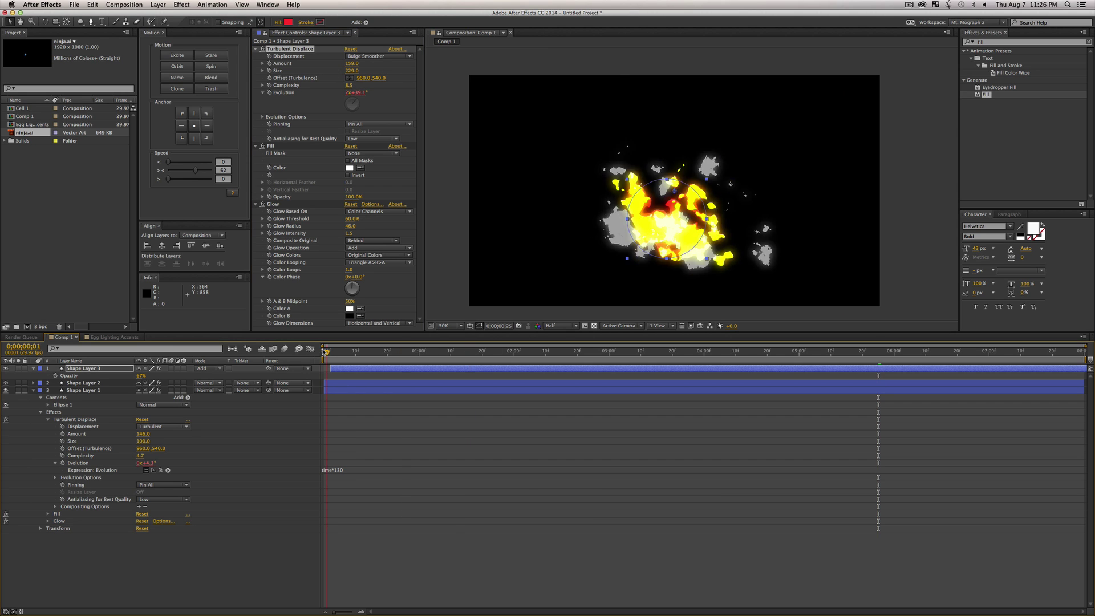
key(space)
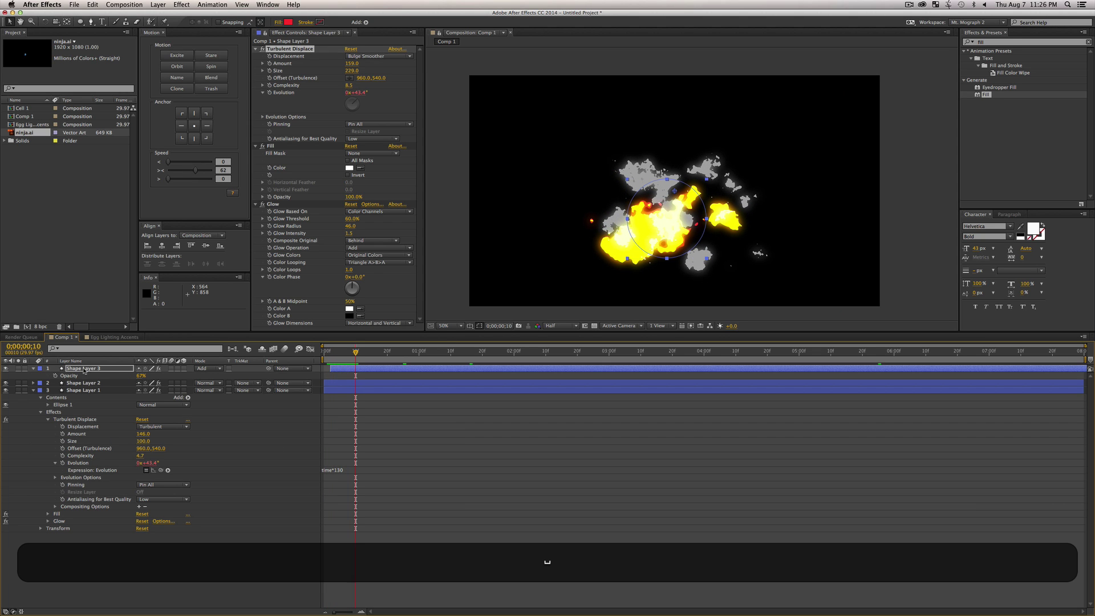
Step: Delete Shape Layer 3 and preview the animation of the remaining red and yellow layers
key(Delete)
key(space)
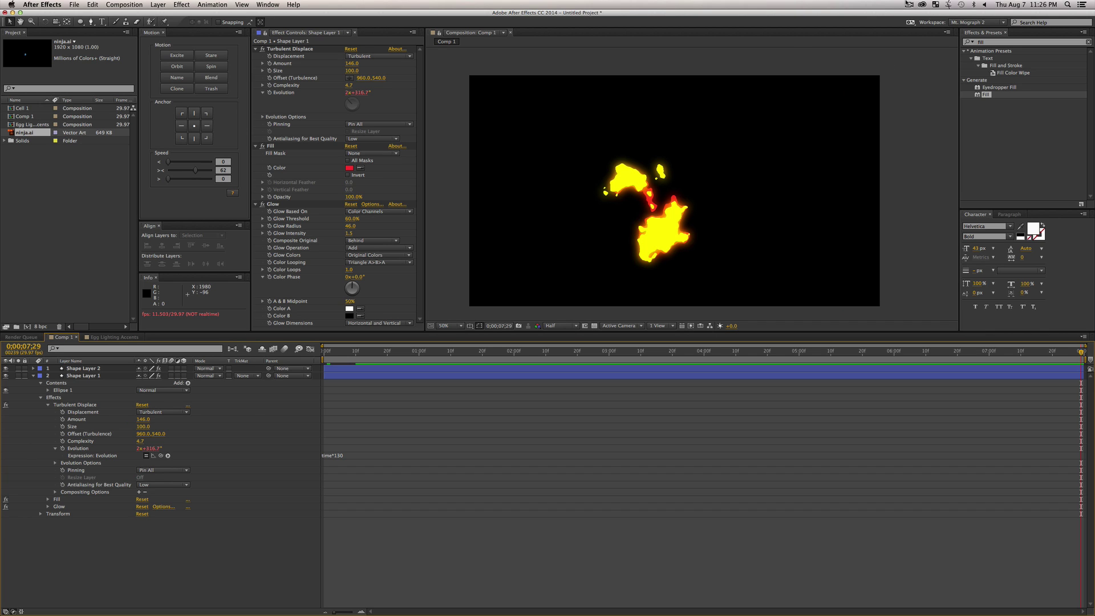
click(910, 5)
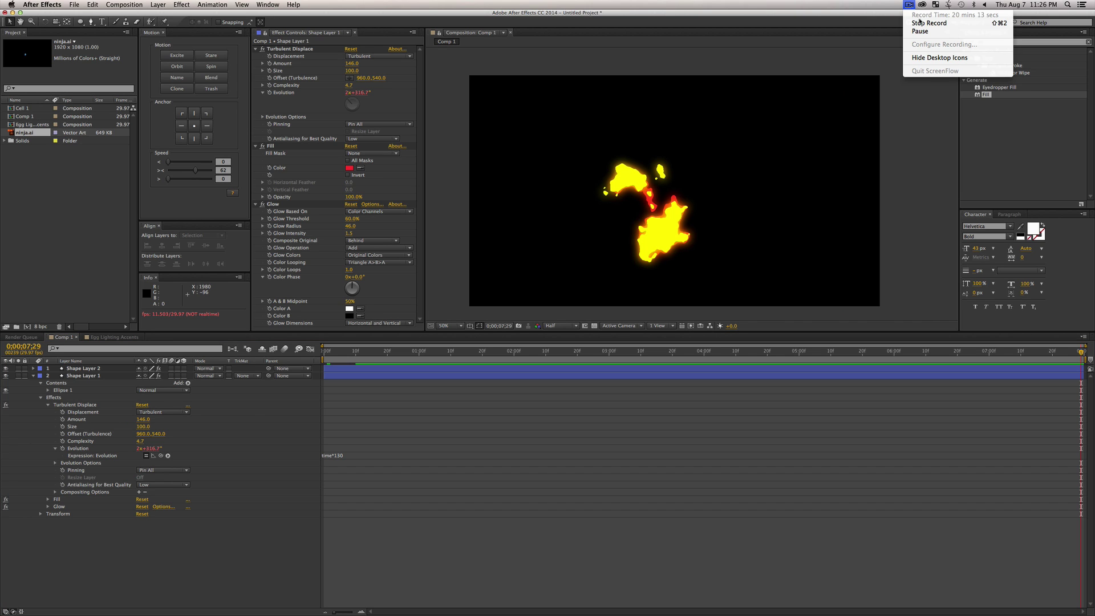